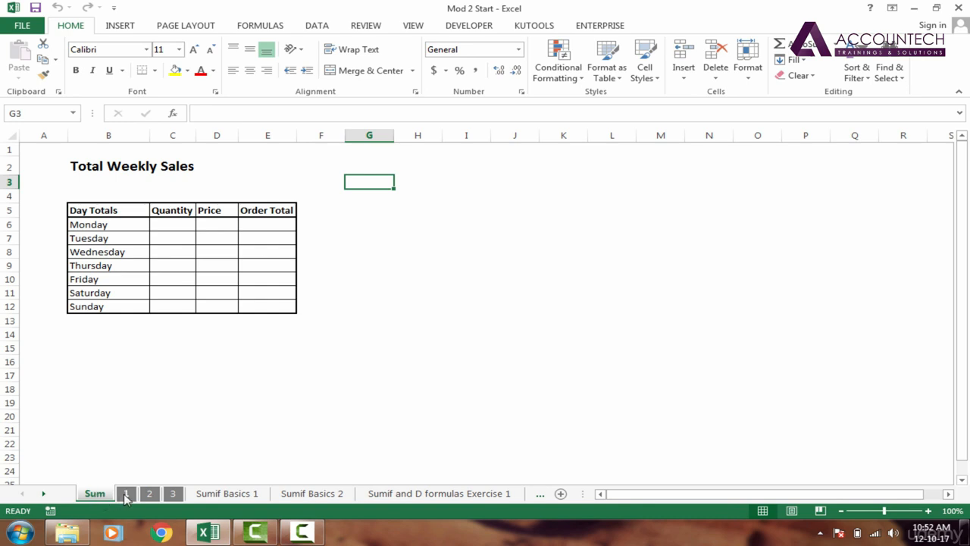
# - Review the Week #1, Week #2 and Week #3 sales sheets, examining the quantity, price and order total columns in Week #1
pyautogui.click(125, 494)
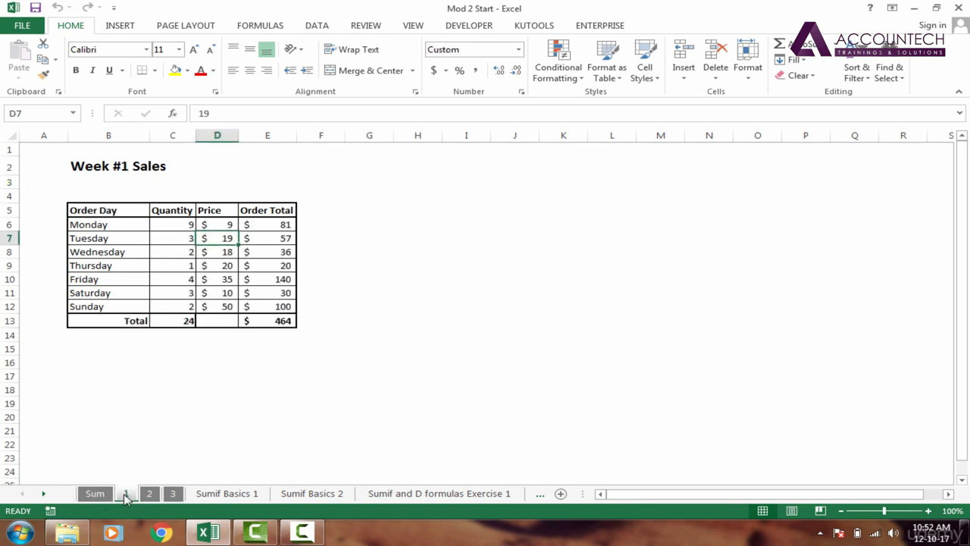
pyautogui.click(149, 494)
pyautogui.click(173, 494)
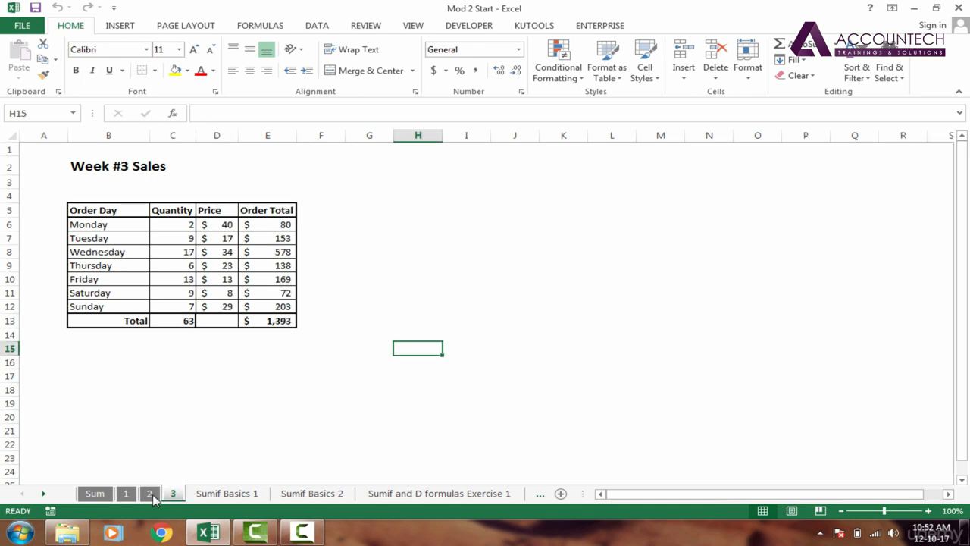
pyautogui.click(128, 496)
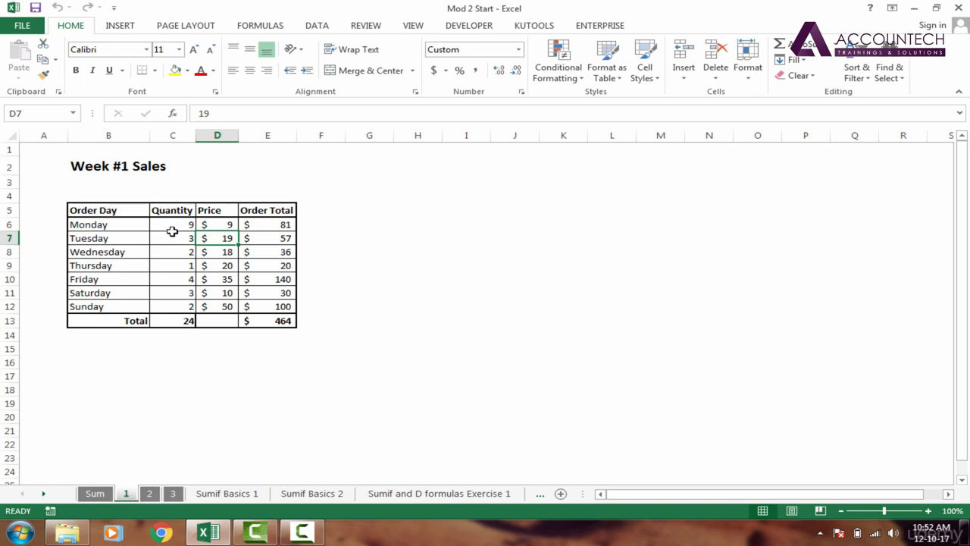
pyautogui.click(111, 229)
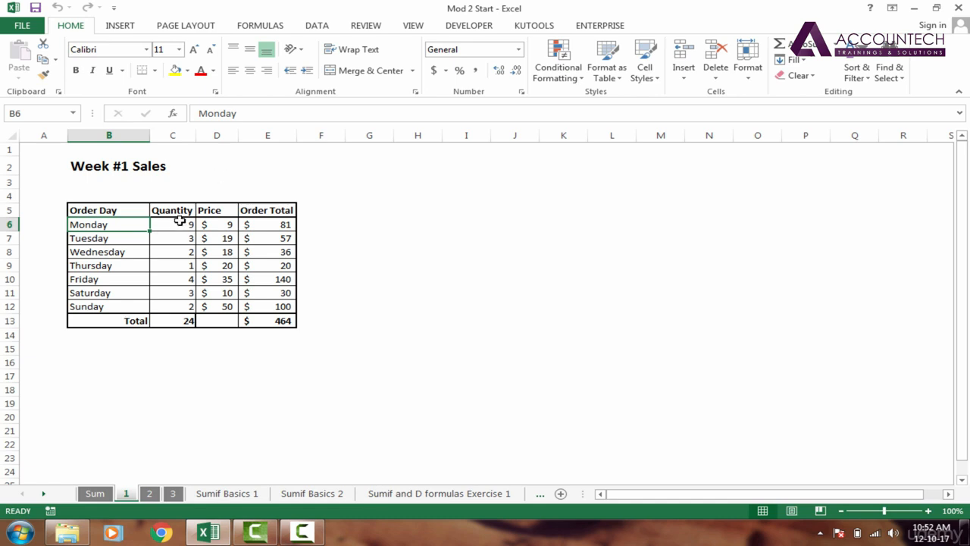
pyautogui.moveTo(178, 221); pyautogui.dragTo(177, 296)
pyautogui.click(236, 224)
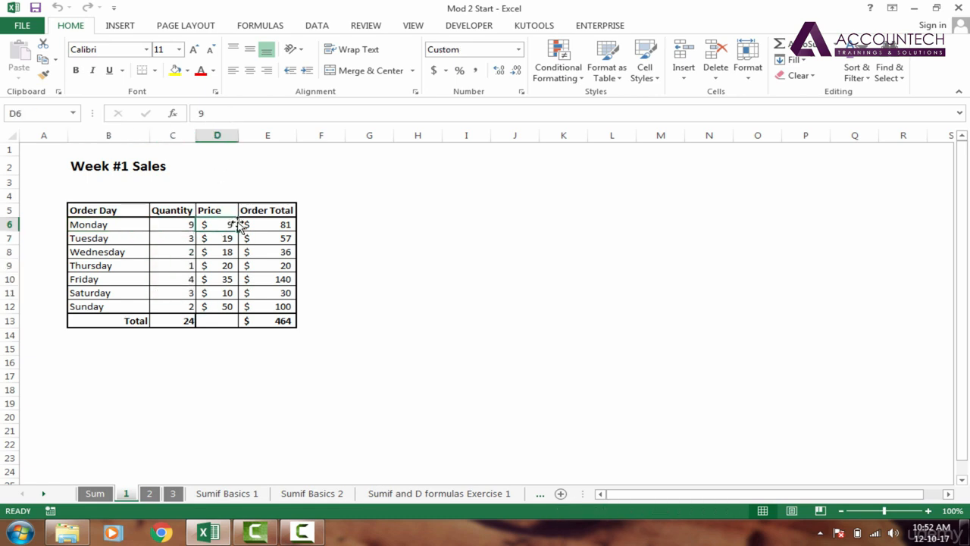
pyautogui.click(262, 224)
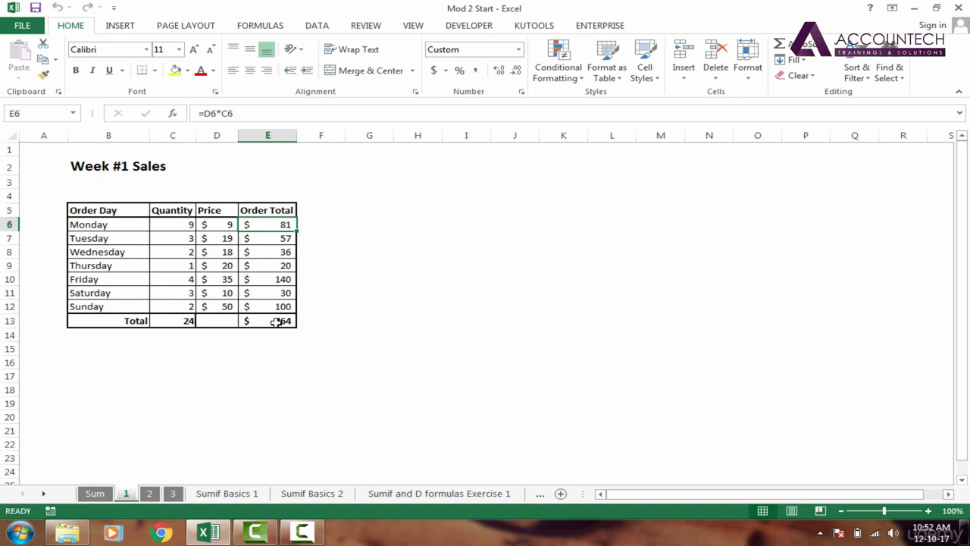
pyautogui.click(149, 497)
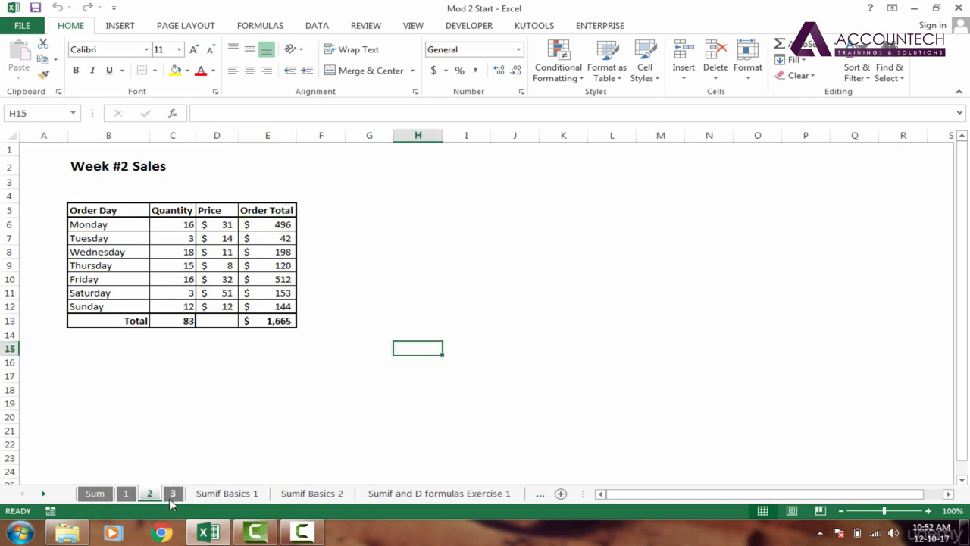
pyautogui.click(172, 496)
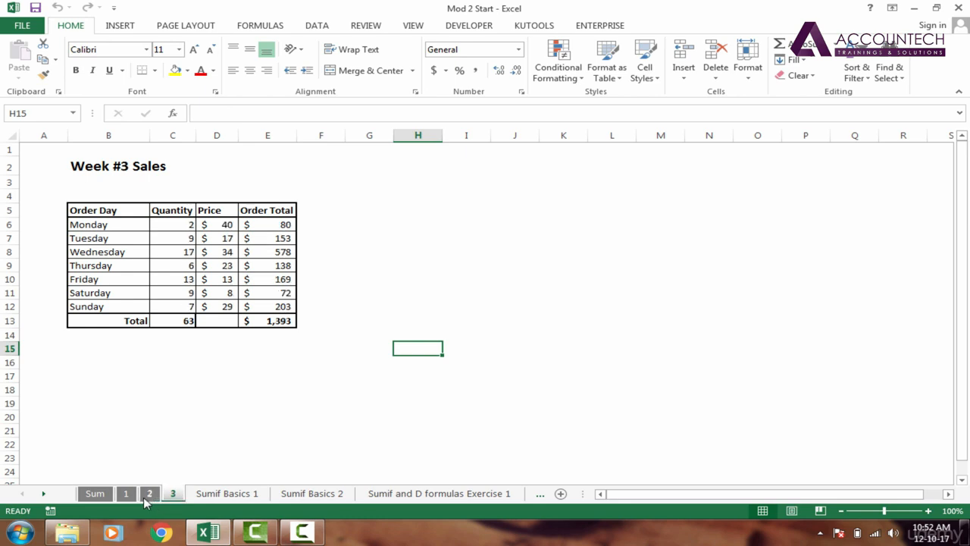
# - Compare the weekly sales sheets with the Total Weekly Sales table on the Sum sheet, checking Monday's quantity and price cells
pyautogui.click(129, 496)
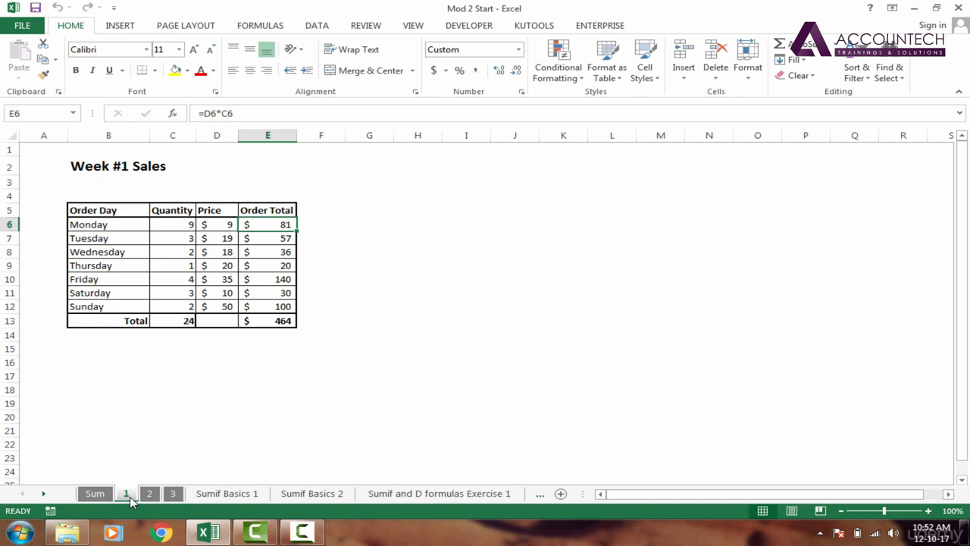
pyautogui.click(181, 228)
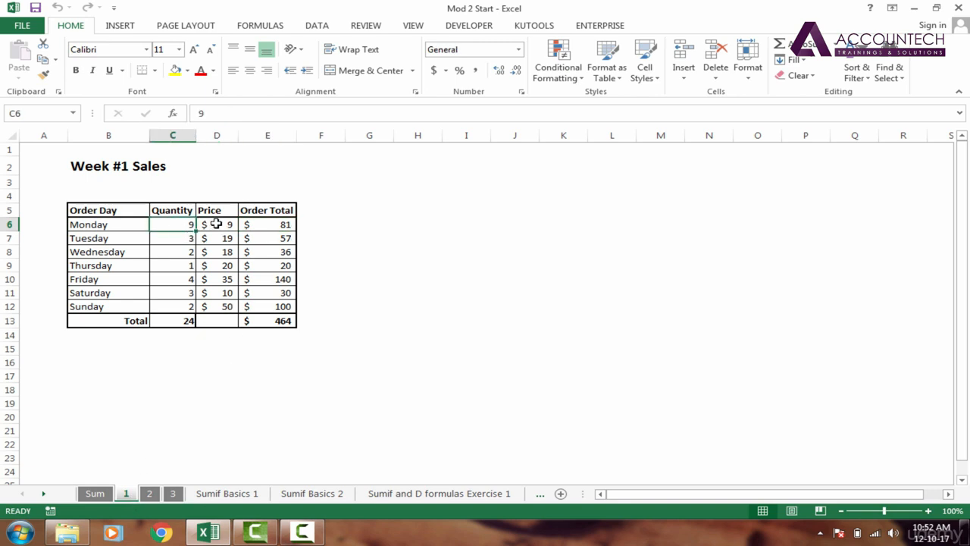
pyautogui.click(216, 223)
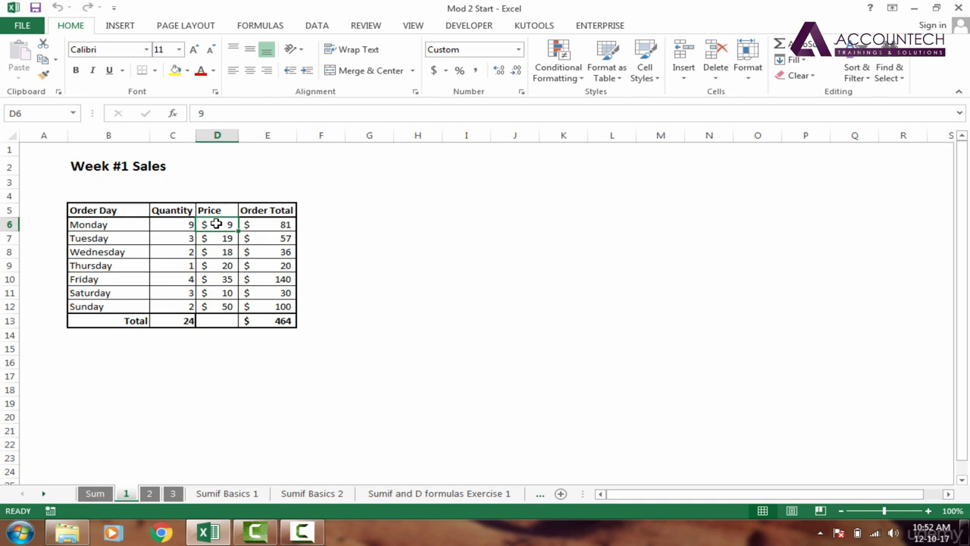
pyautogui.click(95, 494)
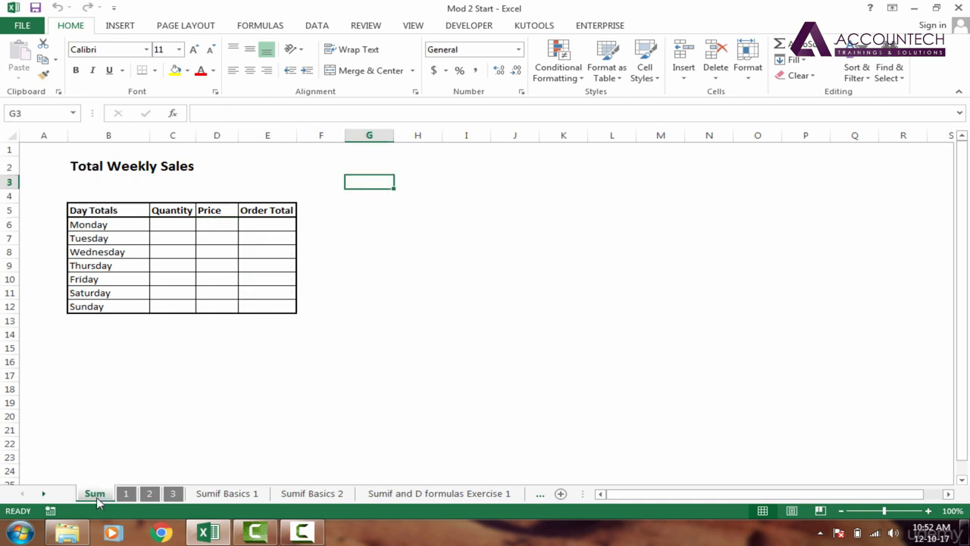
pyautogui.click(167, 222)
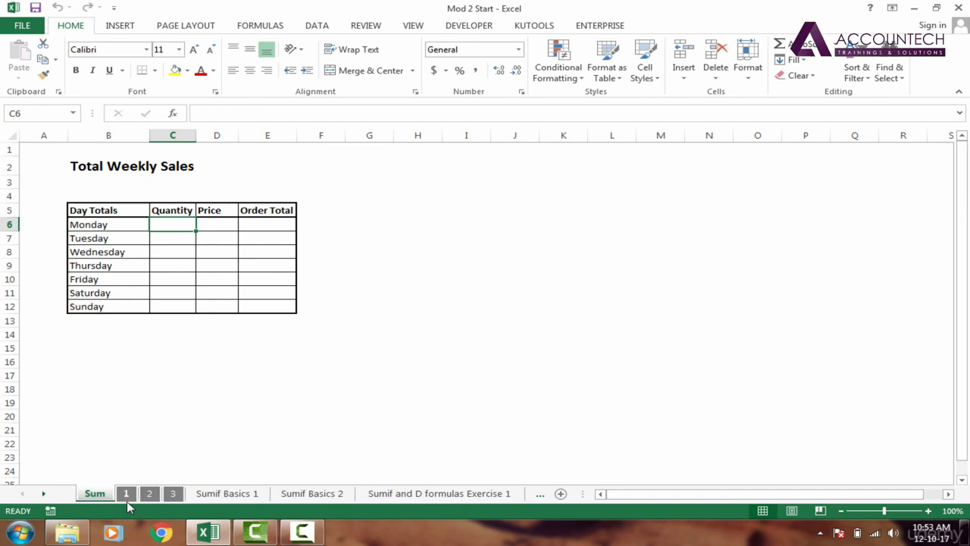
pyautogui.click(127, 494)
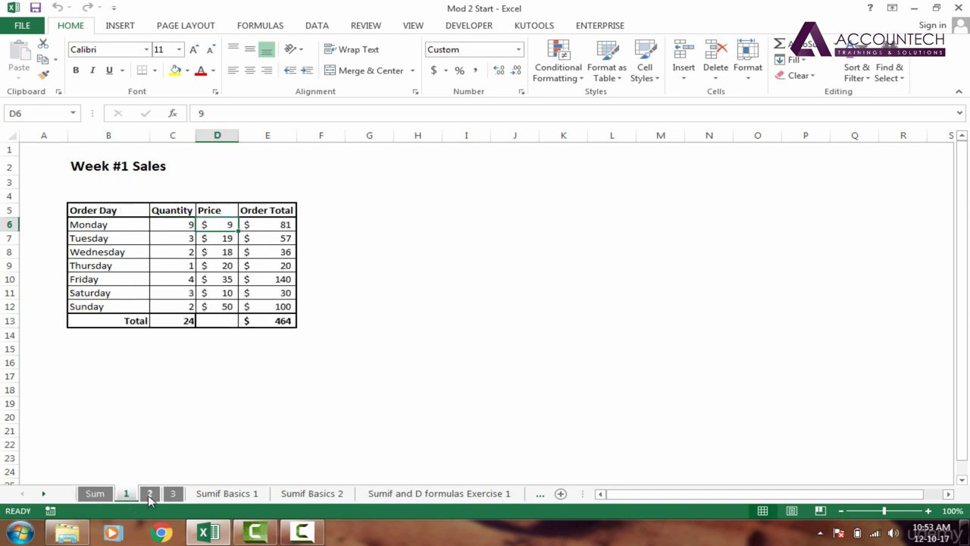
pyautogui.click(149, 494)
pyautogui.click(174, 495)
pyautogui.click(127, 496)
pyautogui.click(98, 498)
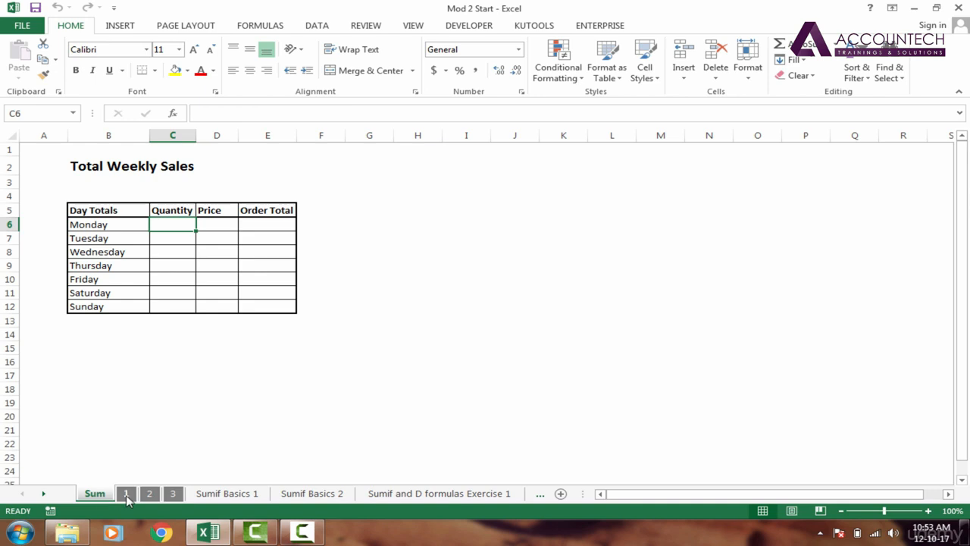
# - Check Monday's quantity on the Week #1 sheet, look over sheets 2 and 3, and examine Week #1's daily prices
pyautogui.click(126, 496)
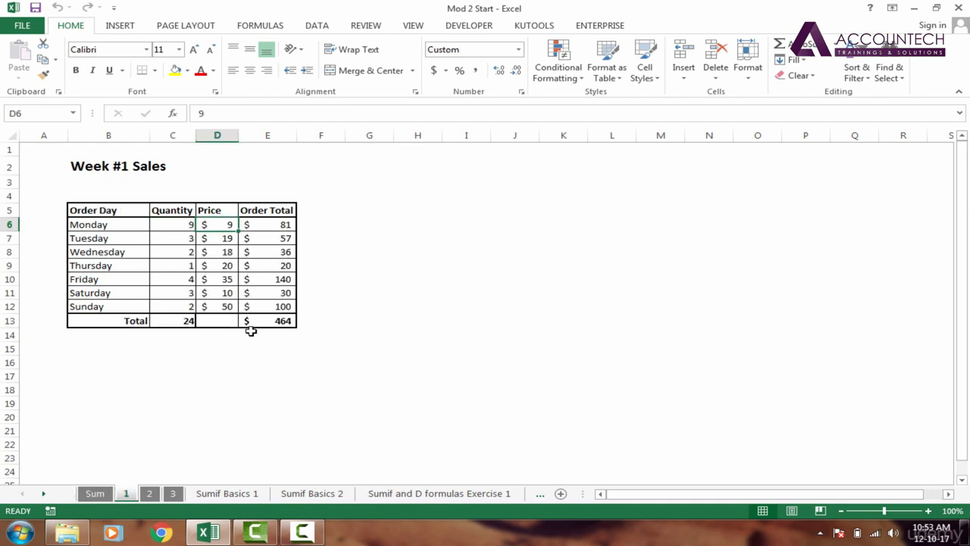
pyautogui.click(183, 229)
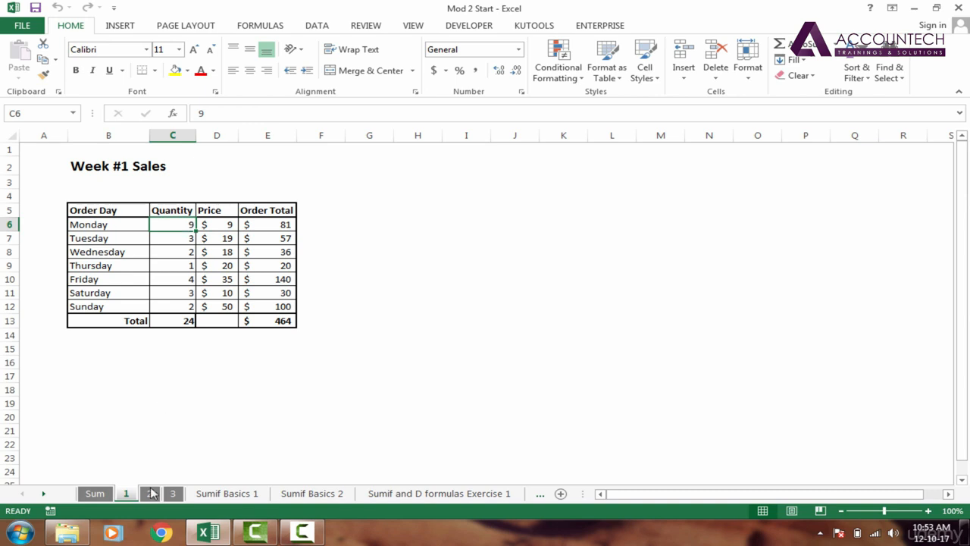
pyautogui.click(151, 493)
pyautogui.click(173, 494)
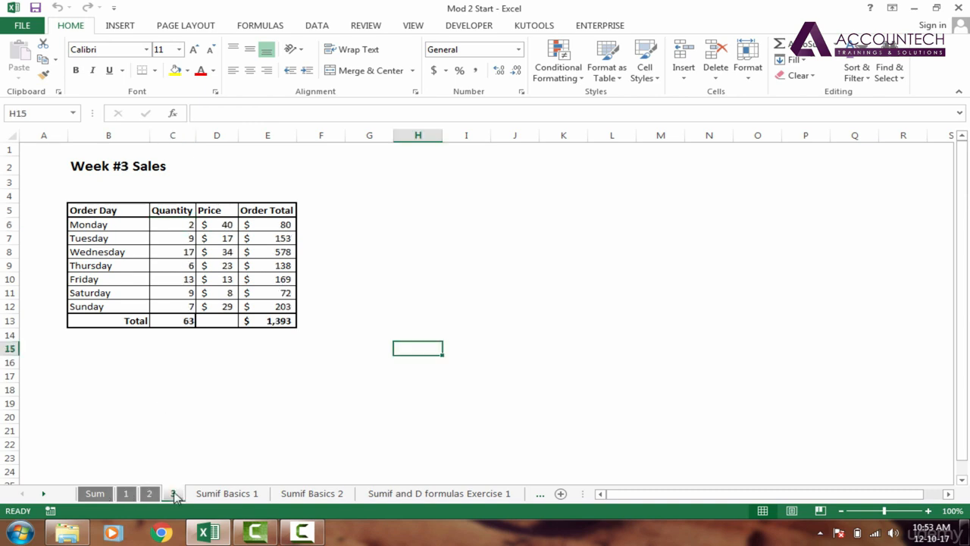
pyautogui.click(126, 494)
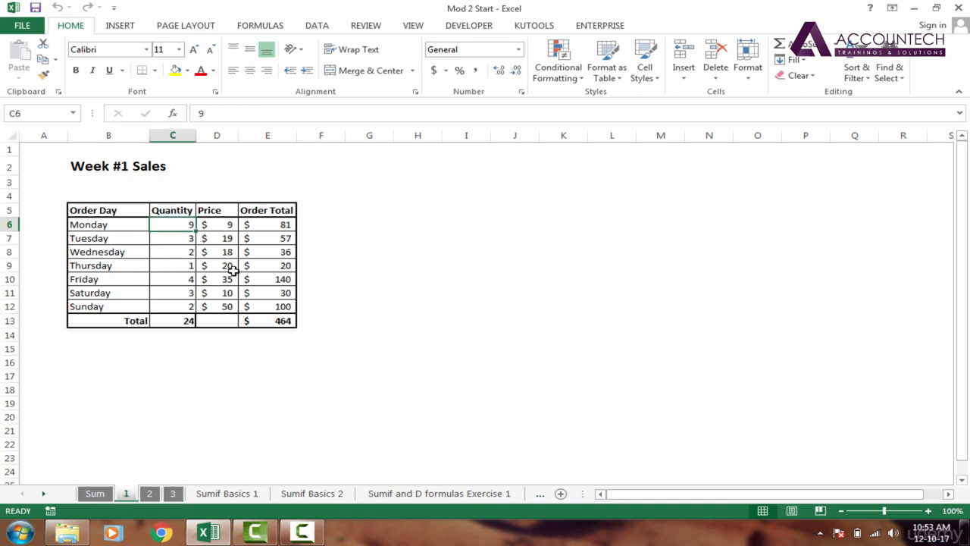
pyautogui.click(232, 225)
pyautogui.click(225, 278)
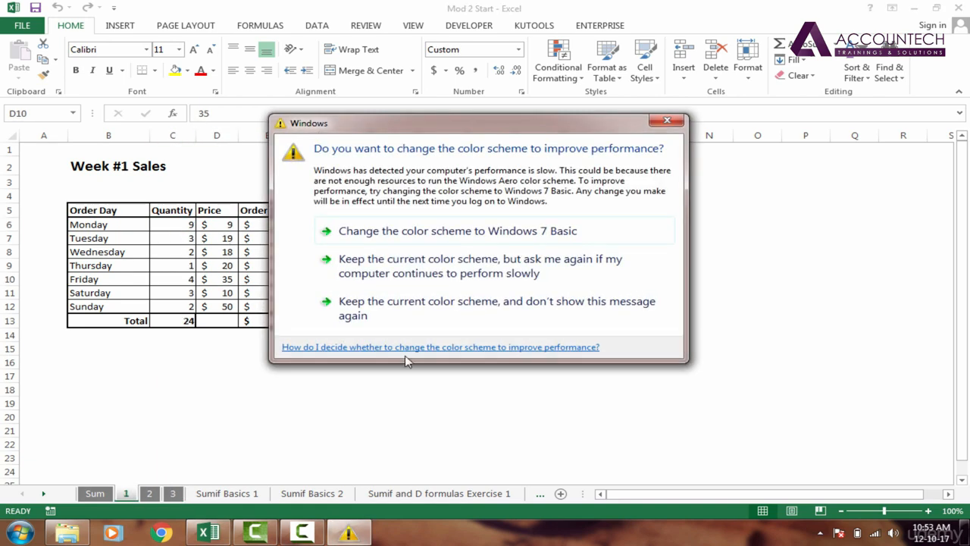
# - Keep the current Windows color scheme with the option not to show the performance message again, and return to Week #1's prices
pyautogui.click(397, 312)
pyautogui.click(220, 232)
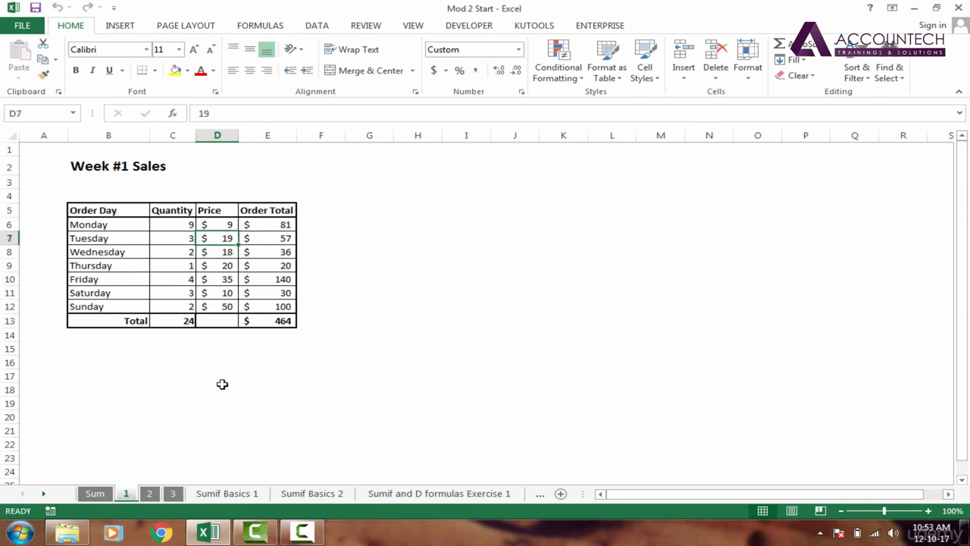
# - Try deleting the Price column from the Week #1 sheet, inspect the Order Total formulas, and undo the deletion
pyautogui.click(219, 134)
pyautogui.click(213, 267)
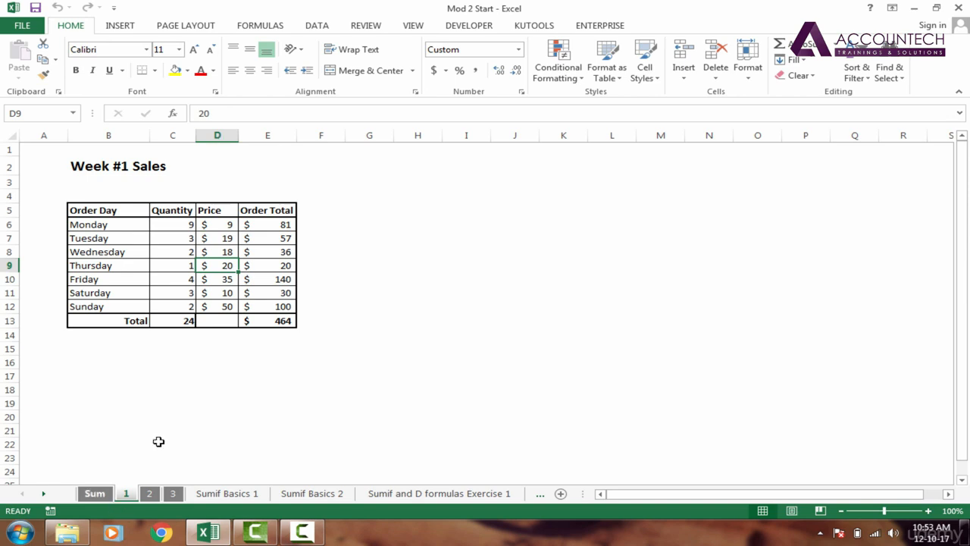
pyautogui.click(219, 135)
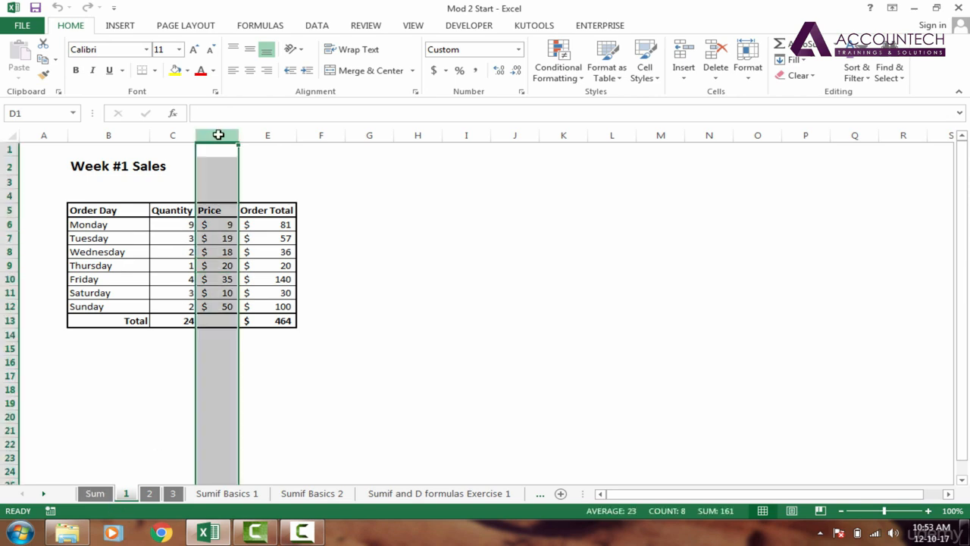
pyautogui.rightClick(218, 134)
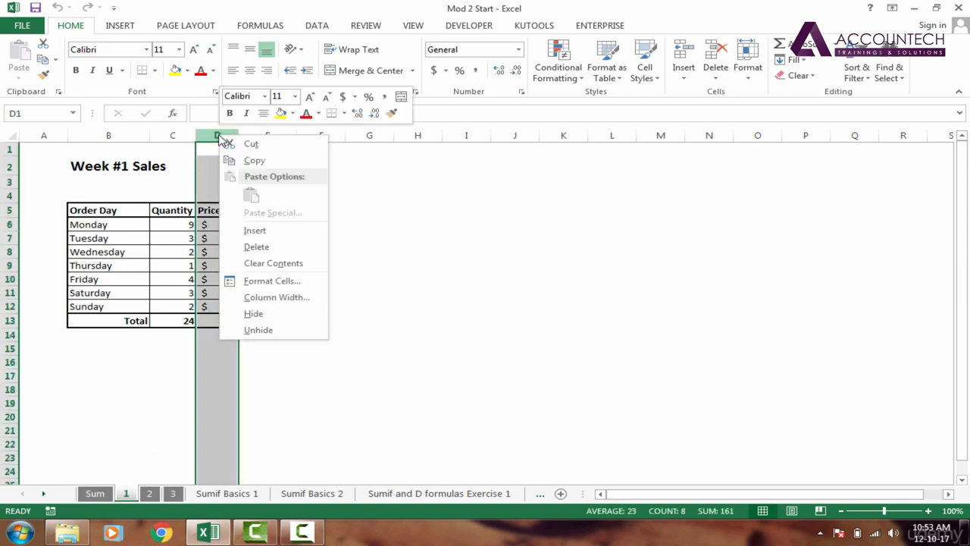
pyautogui.click(256, 247)
pyautogui.click(240, 249)
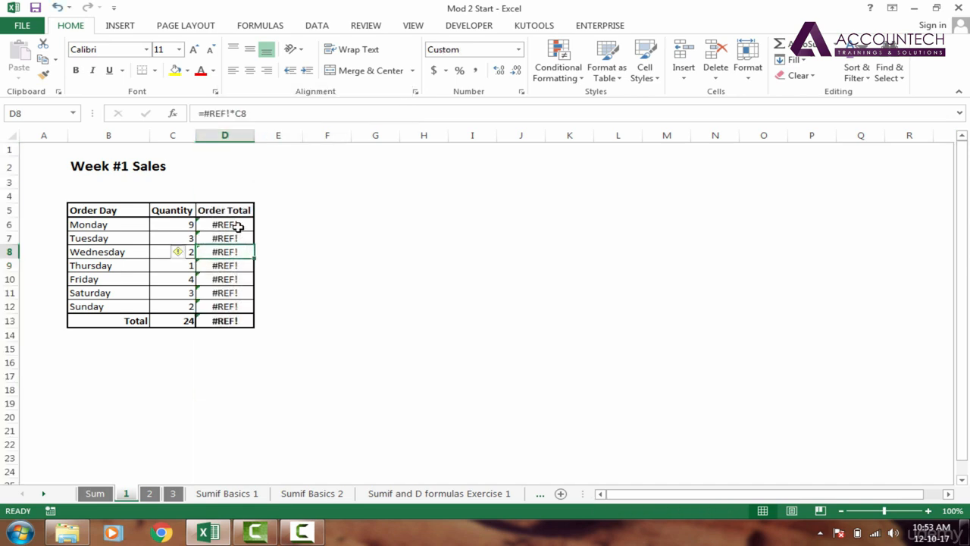
pyautogui.click(238, 226)
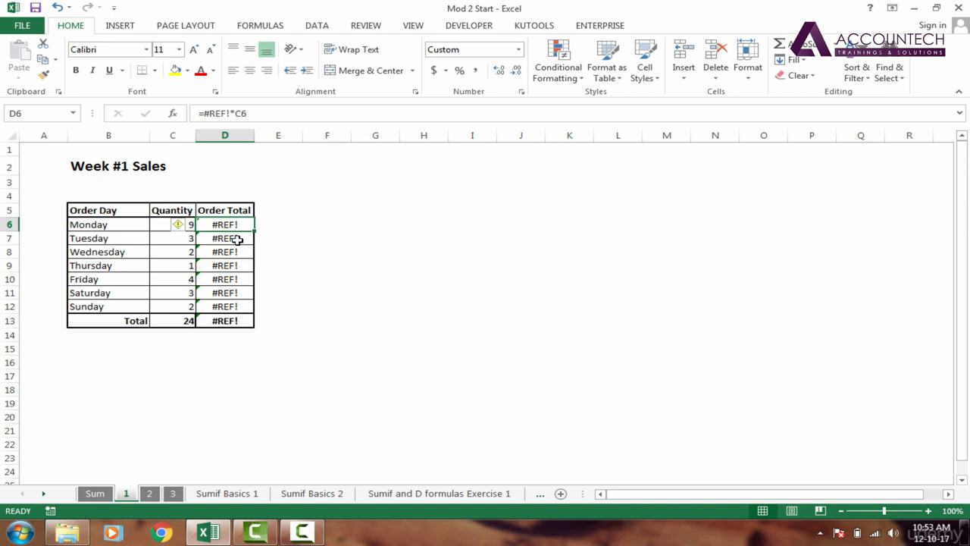
pyautogui.hotkey('ctrl', 'z')
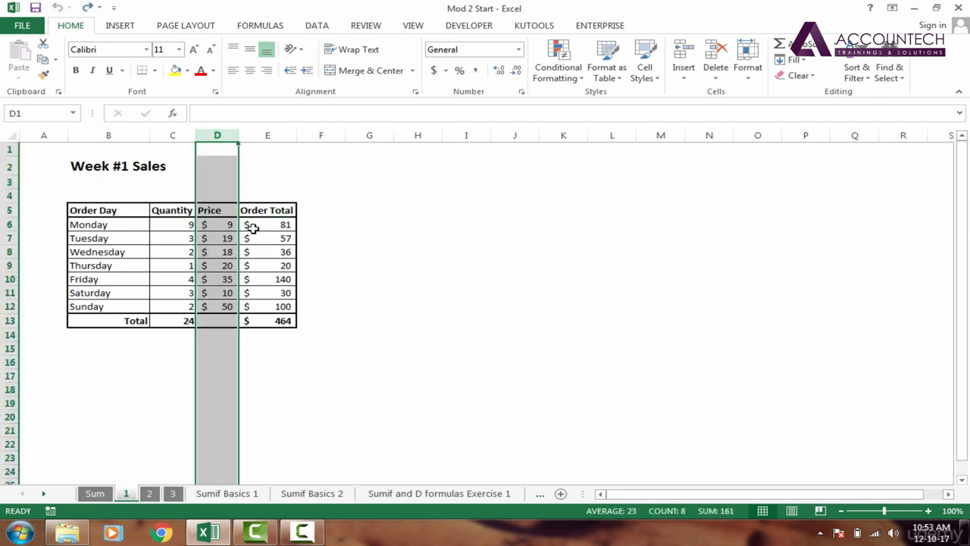
# - Inspect the Monday and Tuesday Order Total formulas on the Week #1 sheet and how that column depends on the Price column
pyautogui.click(290, 225)
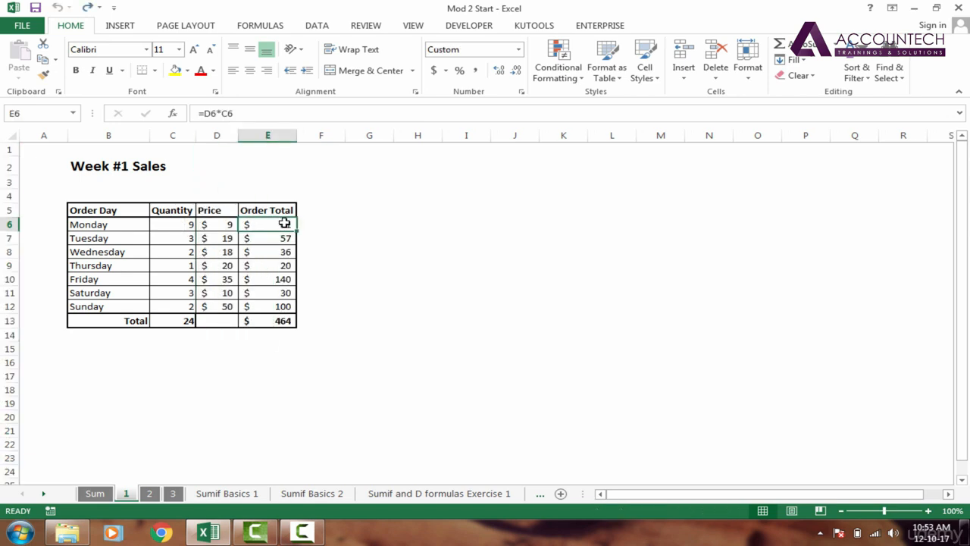
pyautogui.doubleClick(284, 223)
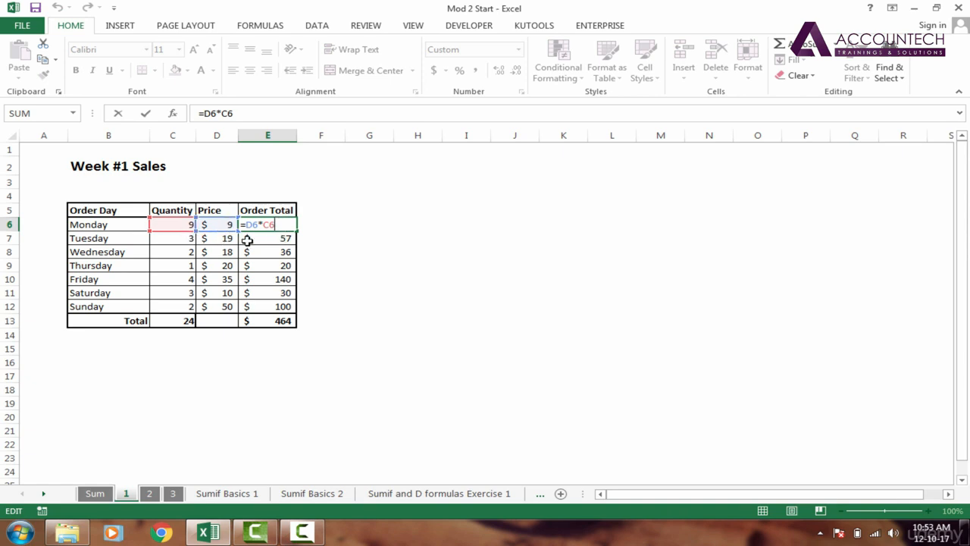
pyautogui.press('Escape')
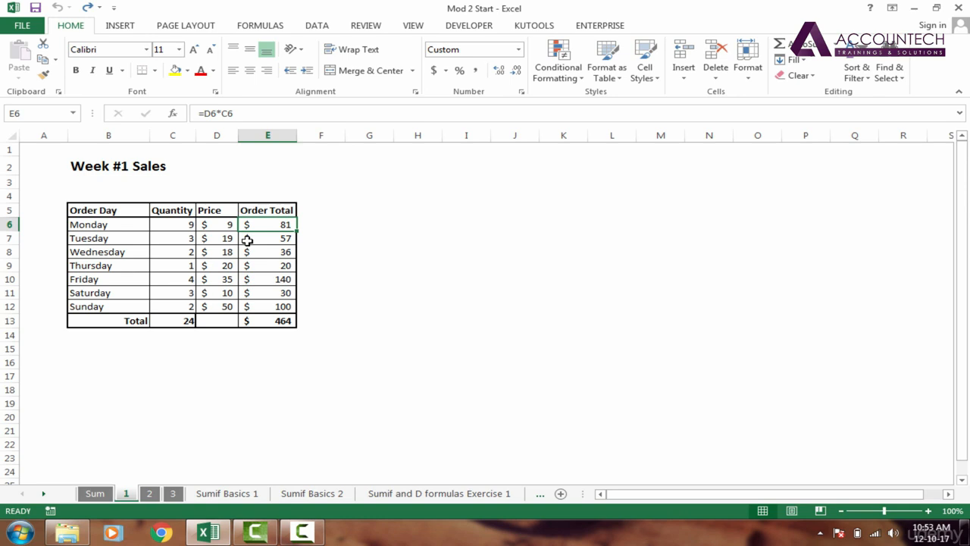
pyautogui.click(276, 241)
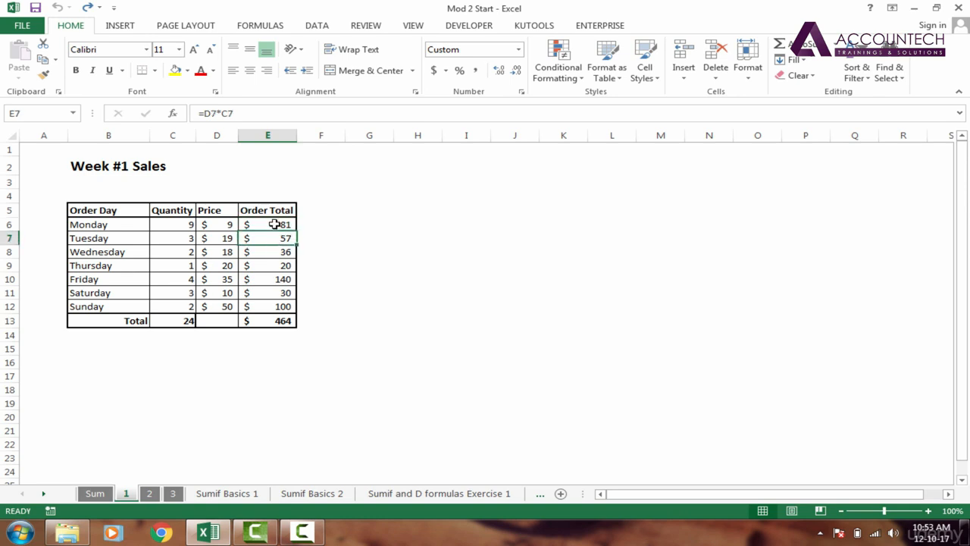
pyautogui.click(225, 224)
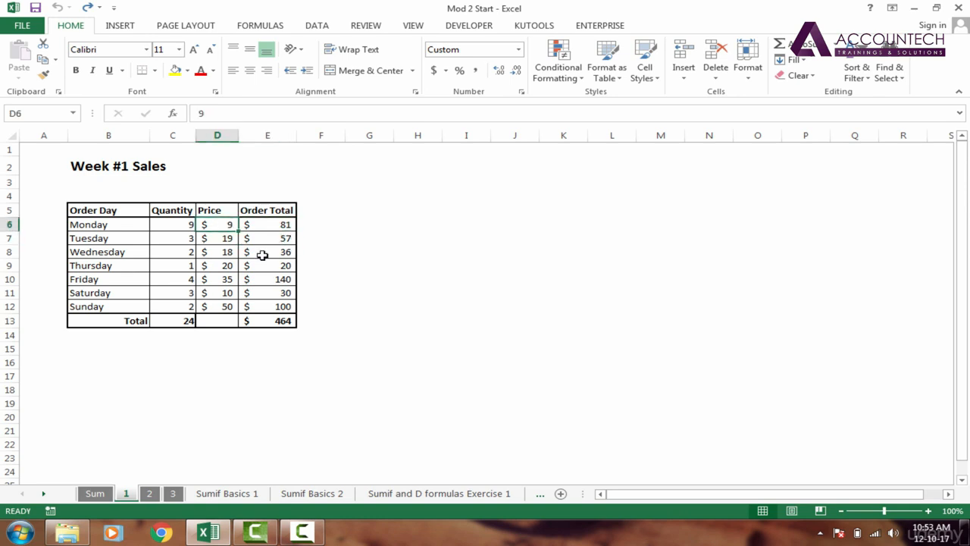
pyautogui.moveTo(266, 210); pyautogui.dragTo(276, 319)
pyautogui.moveTo(223, 202); pyautogui.dragTo(220, 325)
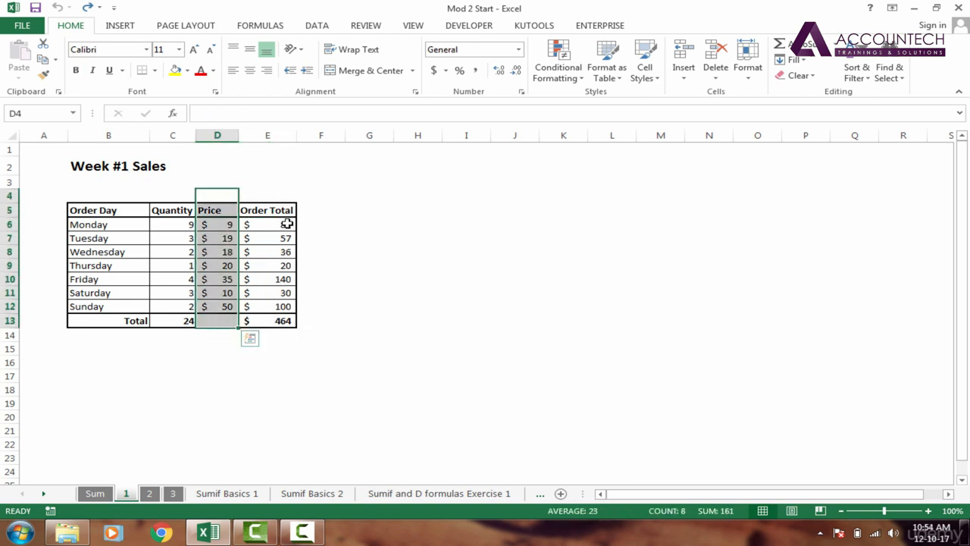
pyautogui.moveTo(283, 212); pyautogui.dragTo(282, 319)
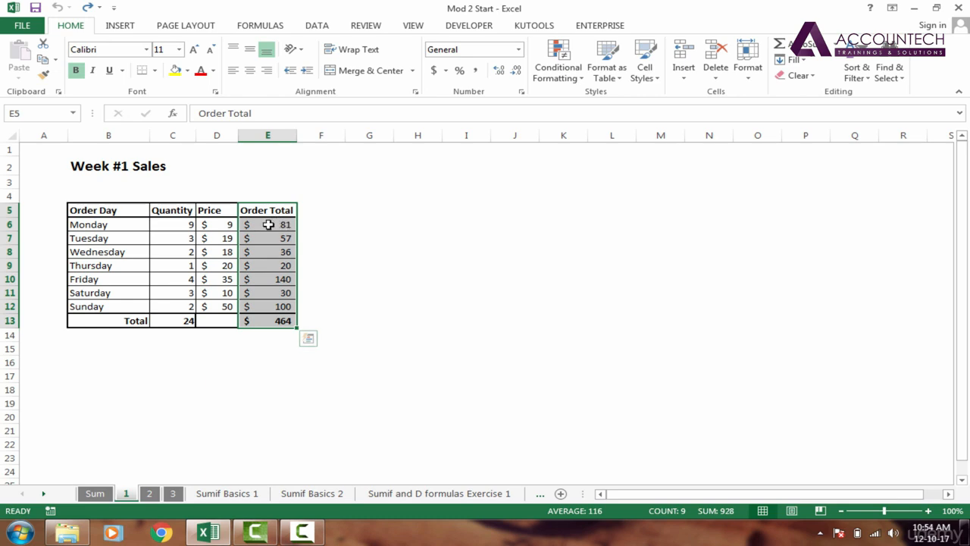
pyautogui.click(356, 213)
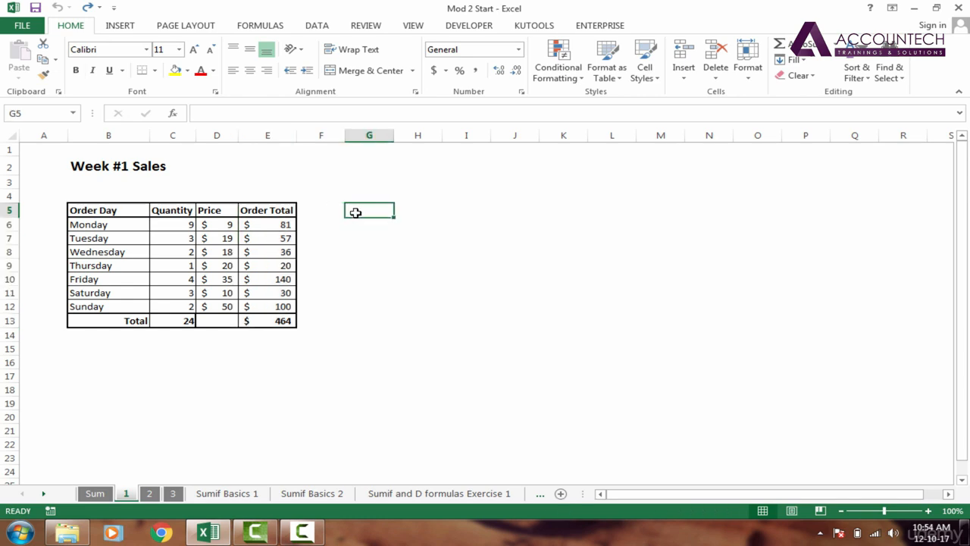
# - Enter the note "Alt + E + S + V" in cell G5 of the Week #1 sheet
pyautogui.write('Alt + E')
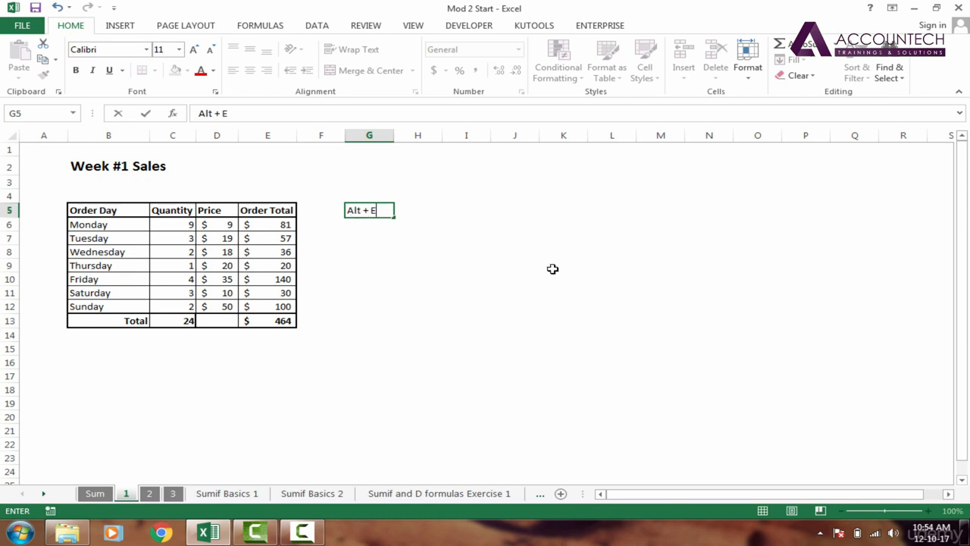
pyautogui.write(' + S + V')
pyautogui.press('Return')
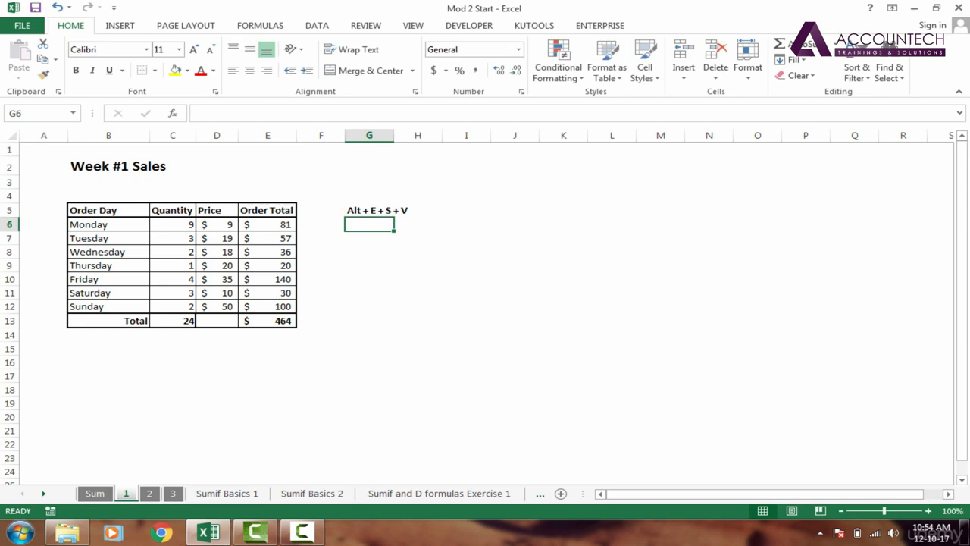
# - Enlarge the Week #1 sheet to 140% and select the shortcut note in cell G5
pyautogui.click(928, 511)
pyautogui.click(928, 511)
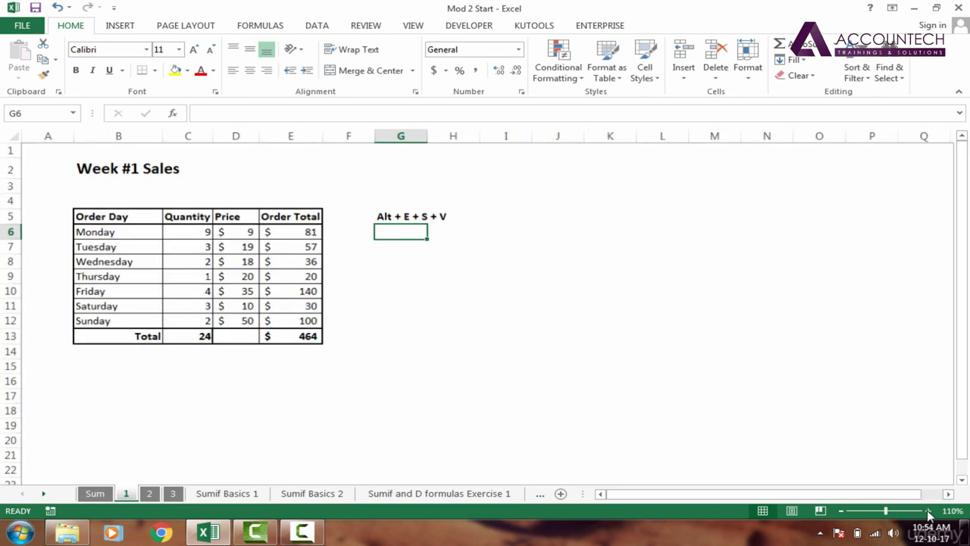
pyautogui.click(929, 511)
pyautogui.click(928, 511)
pyautogui.click(519, 244)
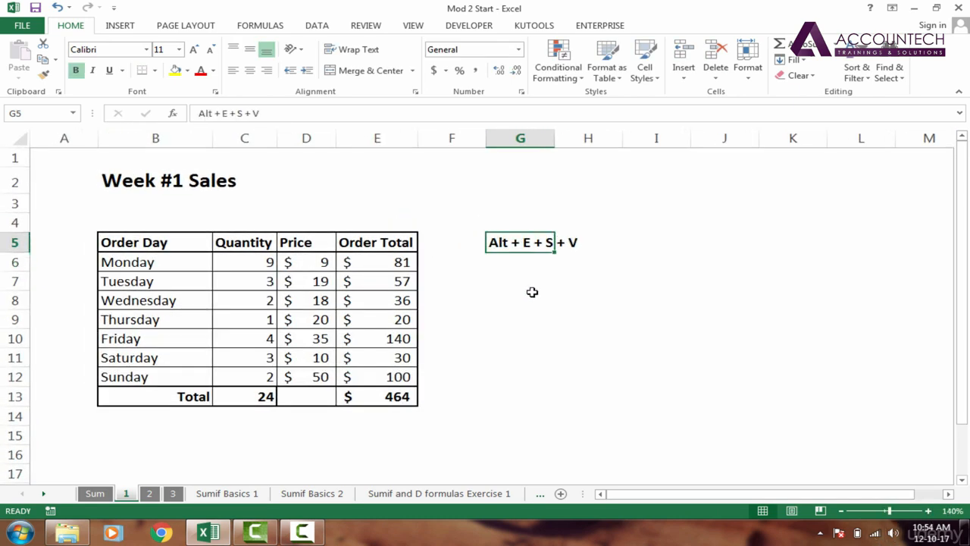
# - Enlarge the Week #2 and Week #3 sheets to 150%
pyautogui.click(150, 494)
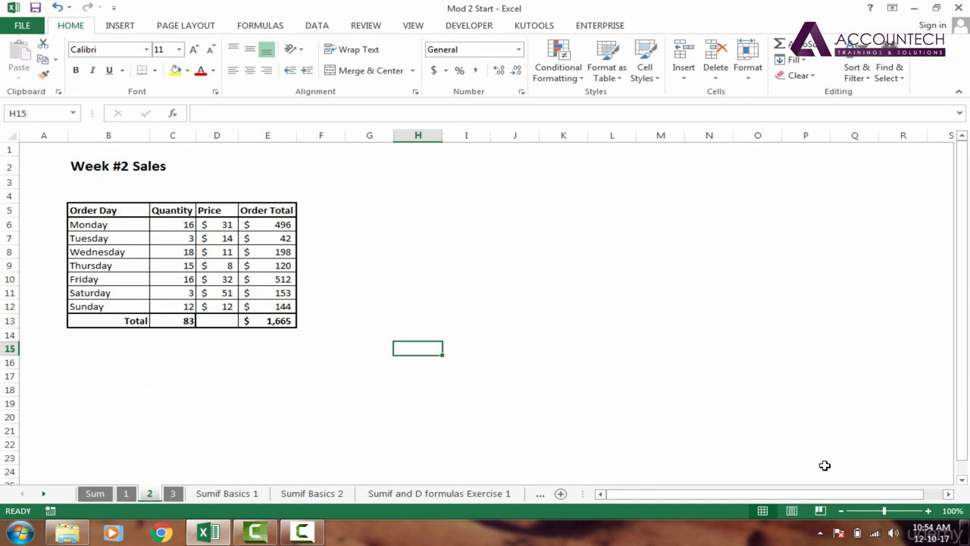
pyautogui.click(928, 511)
pyautogui.click(928, 511)
pyautogui.click(929, 510)
pyautogui.click(928, 511)
pyautogui.click(928, 511)
pyautogui.click(174, 493)
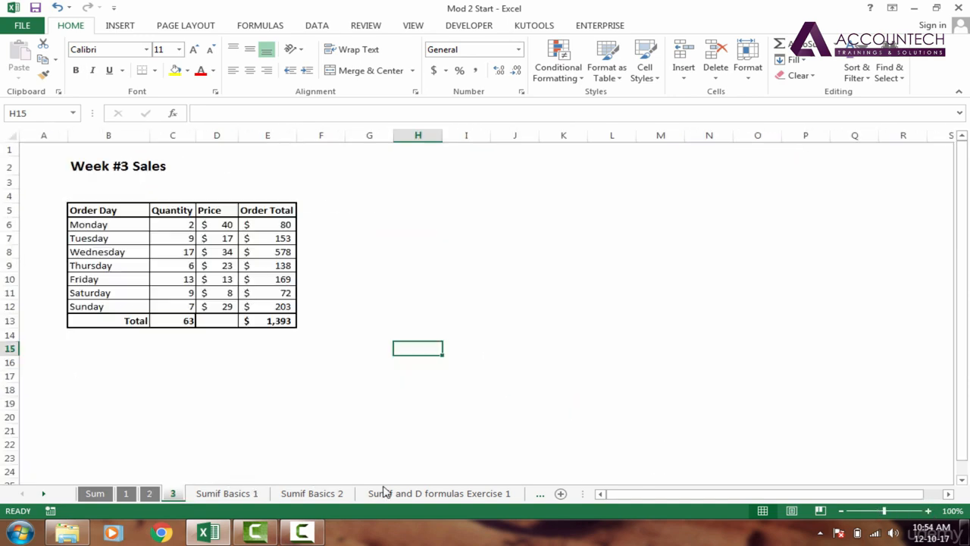
pyautogui.click(929, 511)
pyautogui.click(929, 511)
pyautogui.click(928, 511)
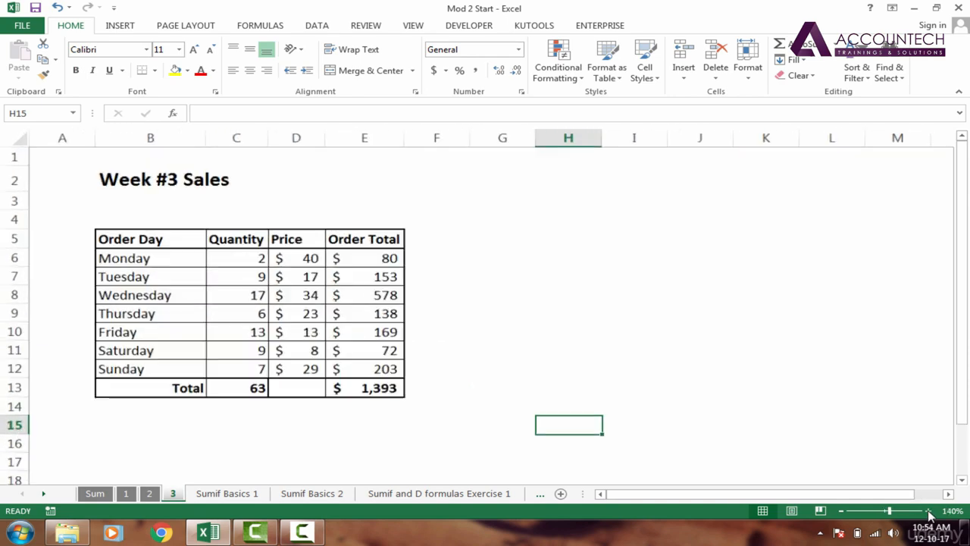
pyautogui.click(928, 510)
pyautogui.click(928, 511)
pyautogui.click(565, 411)
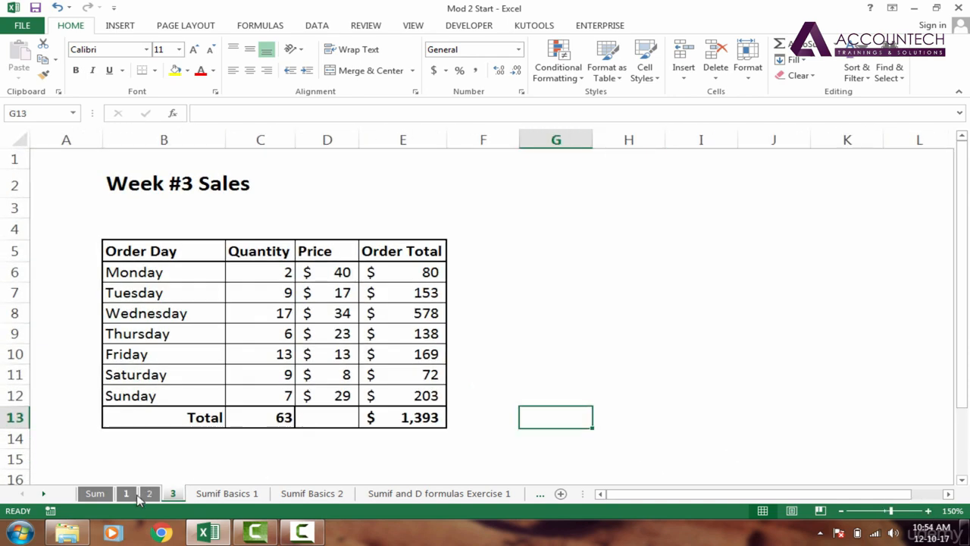
# - Enlarge the Sum sheet with the Total Weekly Sales table to 150%
pyautogui.click(95, 493)
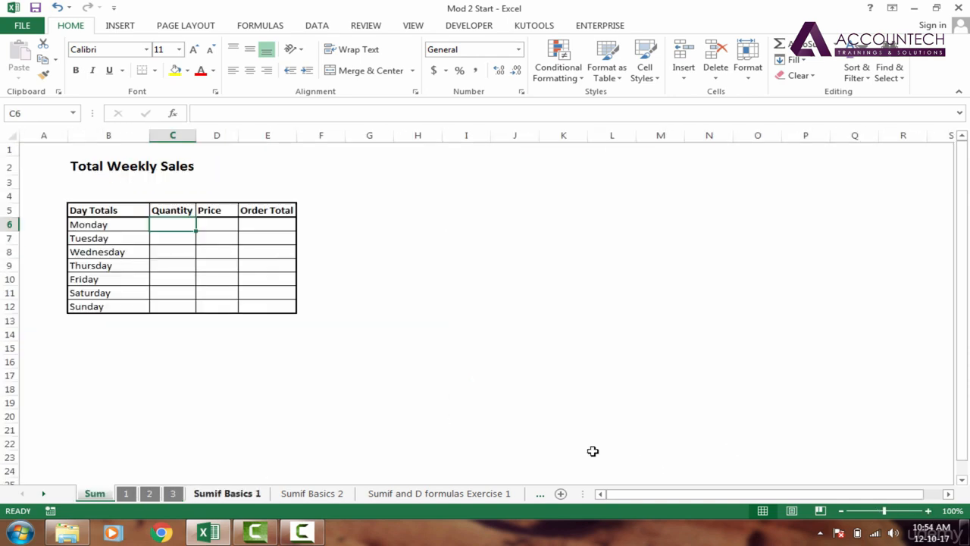
pyautogui.click(929, 511)
pyautogui.click(929, 511)
pyautogui.click(928, 511)
pyautogui.click(929, 511)
pyautogui.click(929, 511)
pyautogui.click(665, 415)
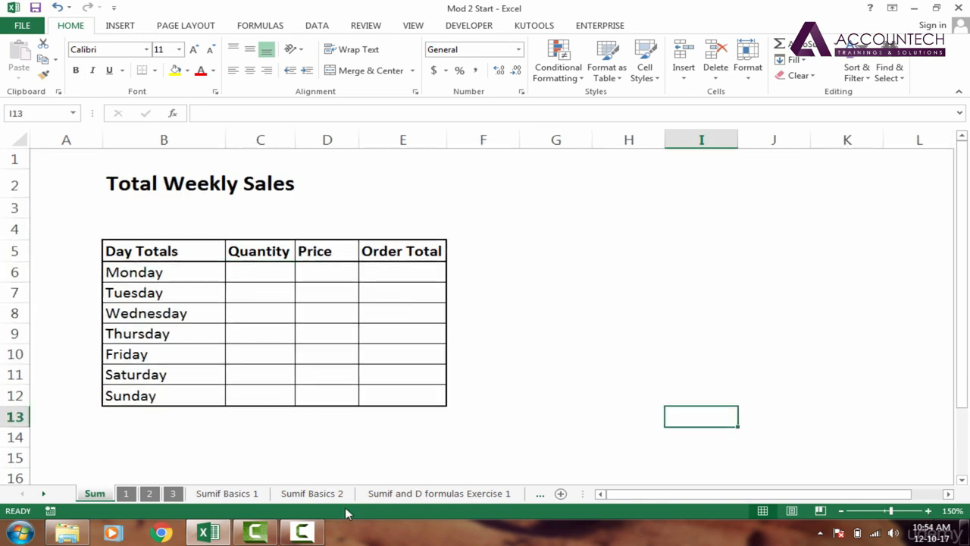
# - Review the Week #1 order days, Monday's quantity and price, and the formulas in the Order Total column
pyautogui.click(126, 494)
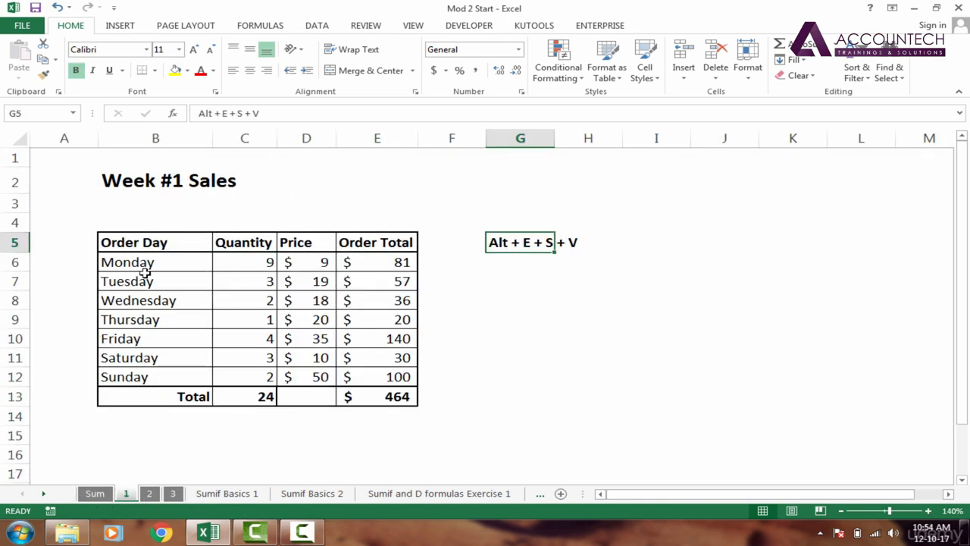
pyautogui.moveTo(160, 263); pyautogui.dragTo(162, 383)
pyautogui.click(269, 259)
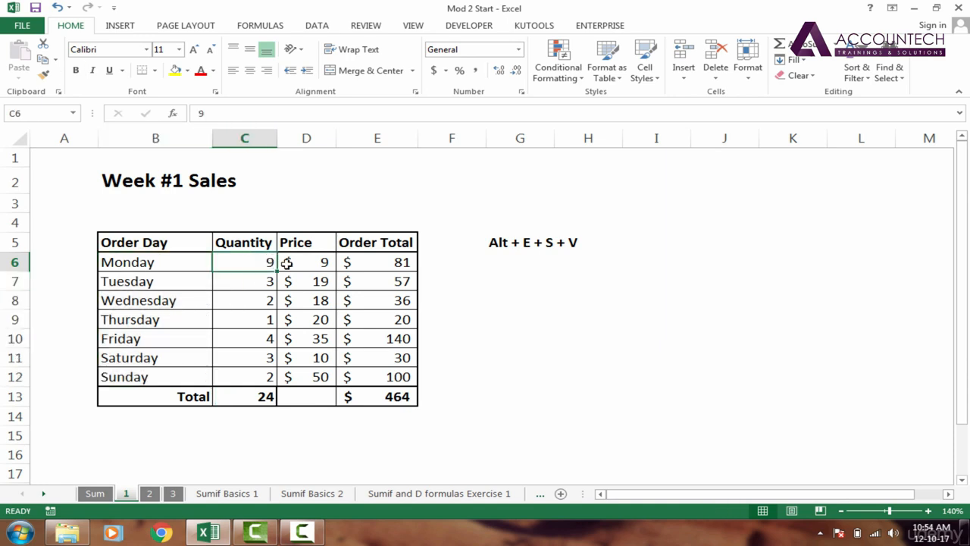
pyautogui.click(310, 263)
pyautogui.click(402, 264)
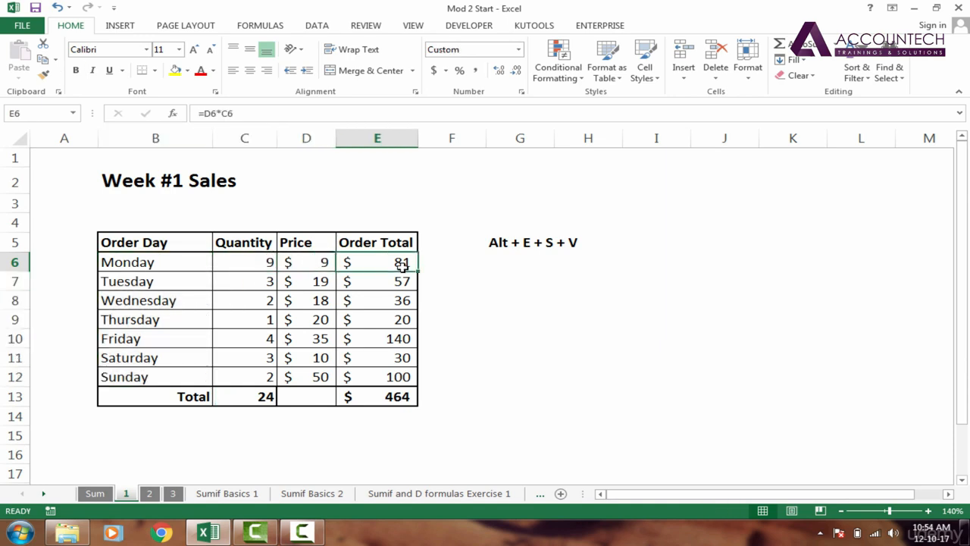
pyautogui.moveTo(386, 256); pyautogui.dragTo(385, 388)
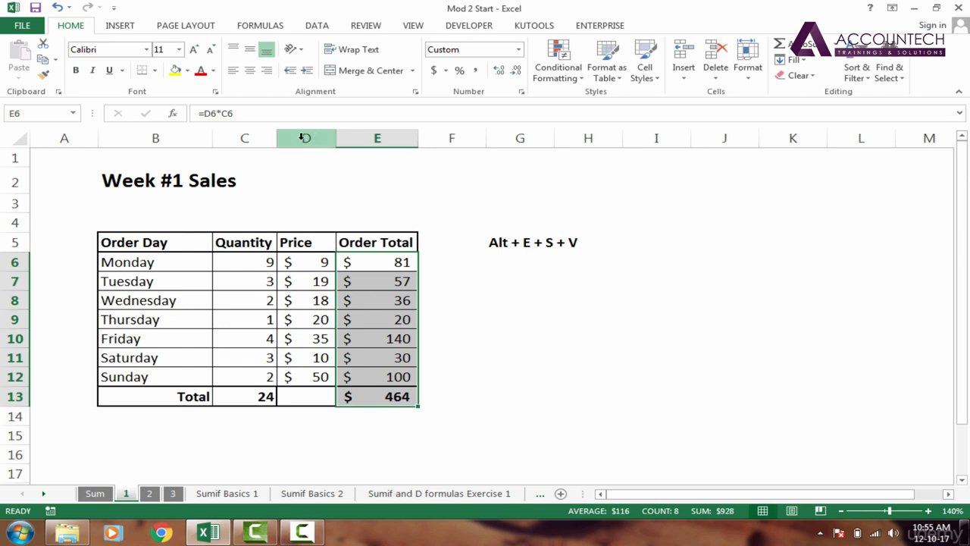
pyautogui.click(297, 162)
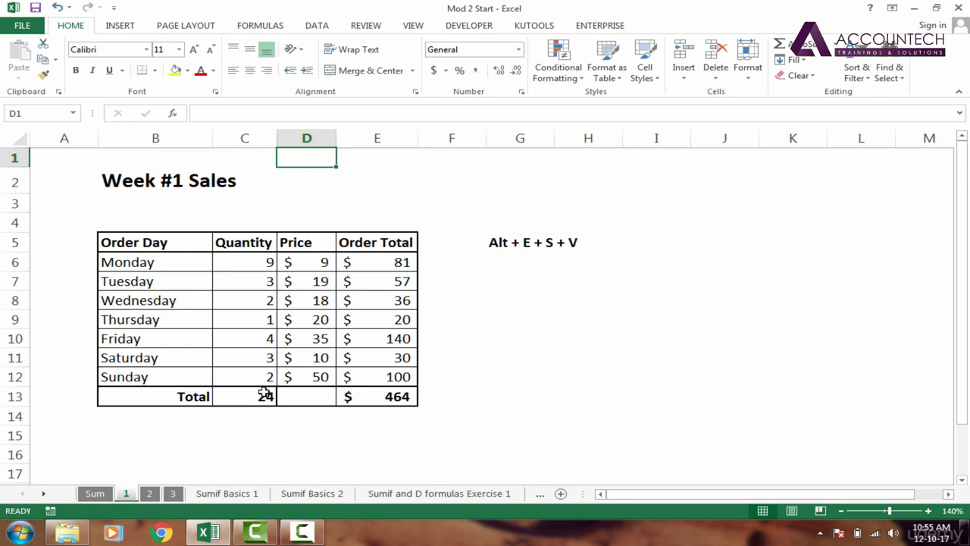
pyautogui.click(345, 325)
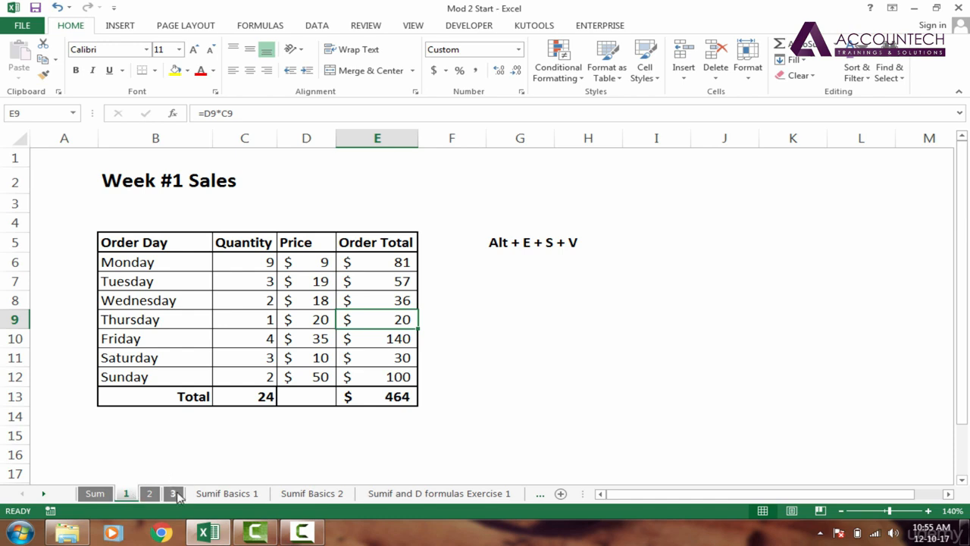
# - Group sheets 1, 2 and 3 so that edits apply to all of them
pyautogui.keyDown('shift'); pyautogui.click(174, 494); pyautogui.keyUp('shift')
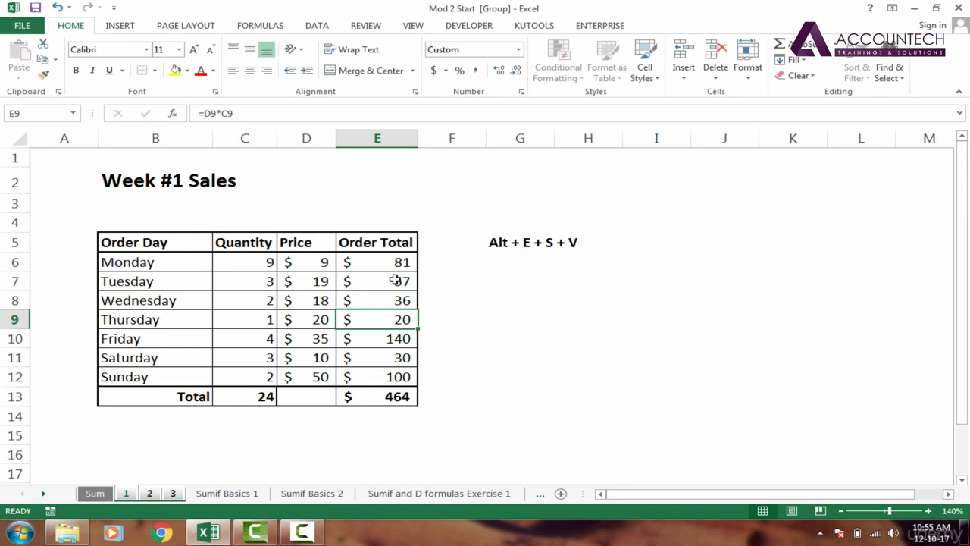
# - Try pasting the whole Order Total column over itself as values with Paste Special on the grouped sheets, and undo the paste
pyautogui.rightClick(385, 139)
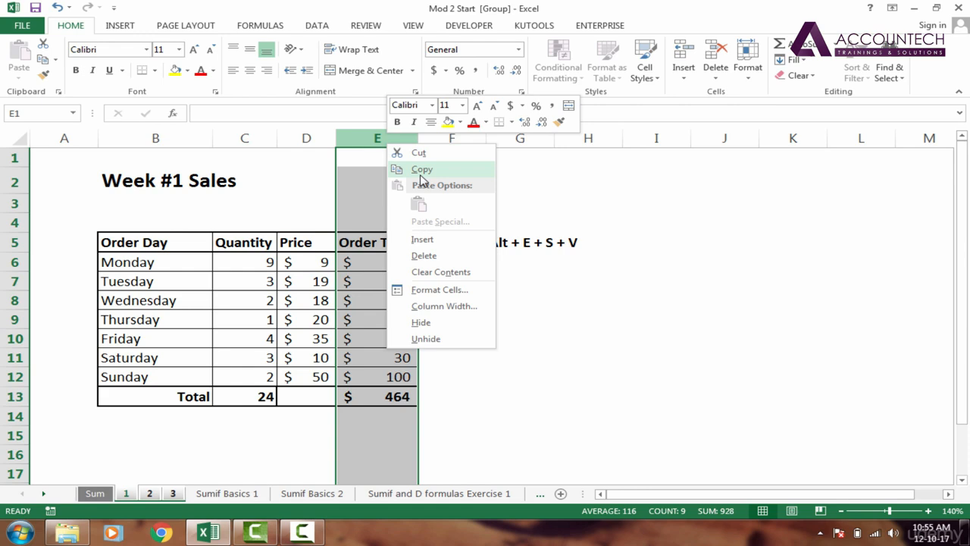
pyautogui.click(417, 169)
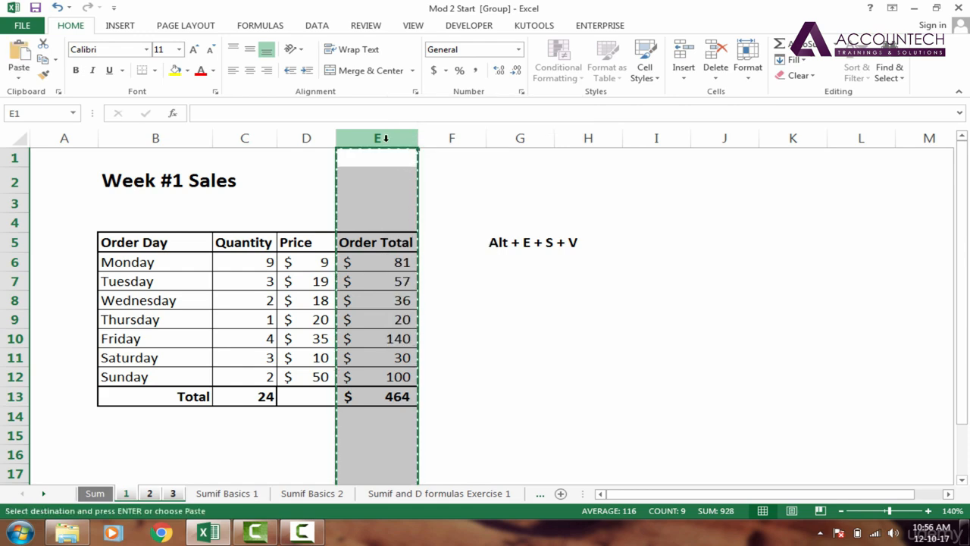
pyautogui.rightClick(385, 141)
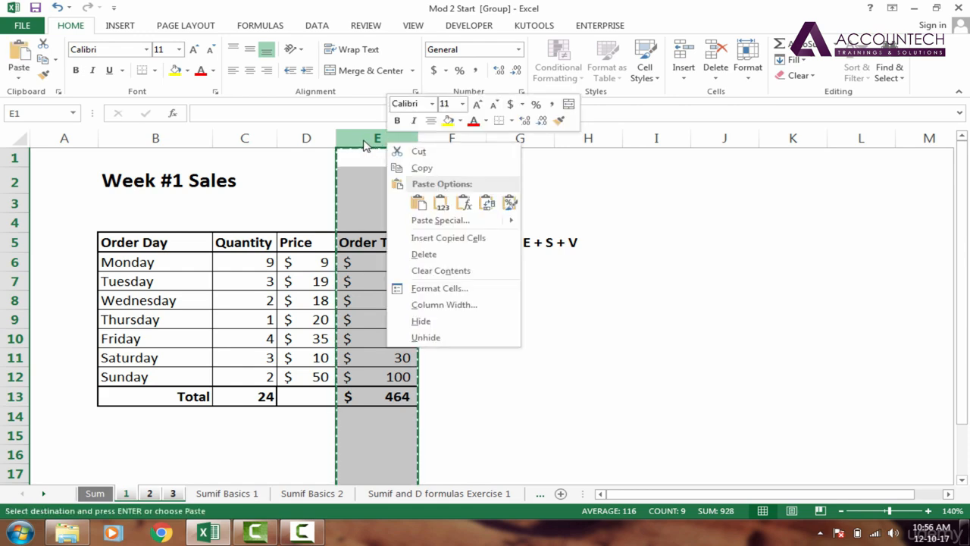
pyautogui.rightClick(363, 139)
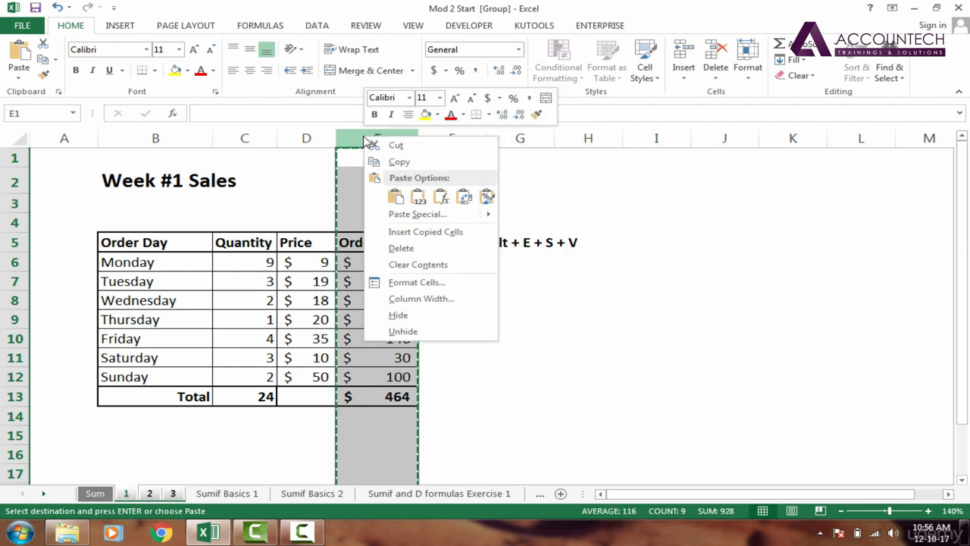
pyautogui.click(419, 215)
pyautogui.click(300, 168)
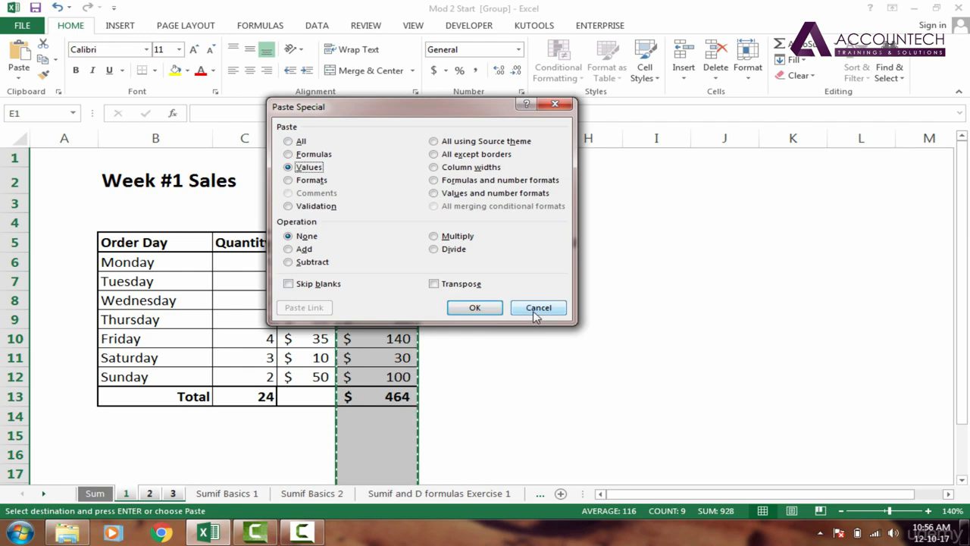
pyautogui.click(492, 309)
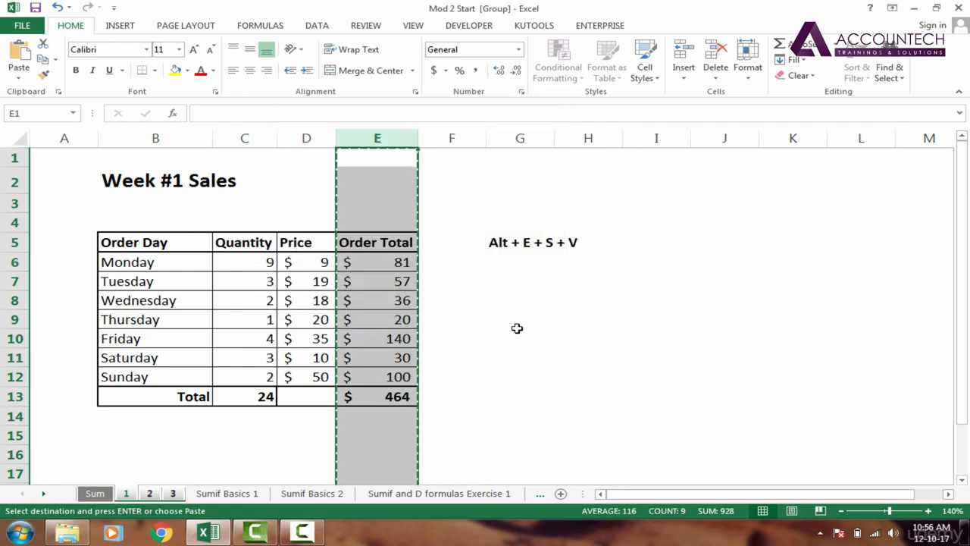
pyautogui.press('Escape')
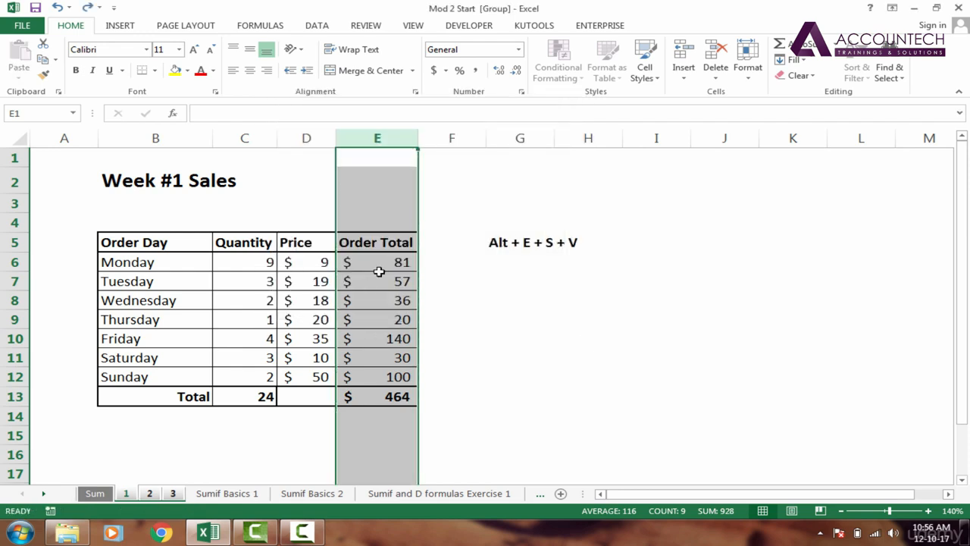
# - Convert the Order Total range E5:E13 on the grouped sheets to static values by copying it and pasting Values over itself
pyautogui.click(378, 271)
pyautogui.click(388, 245)
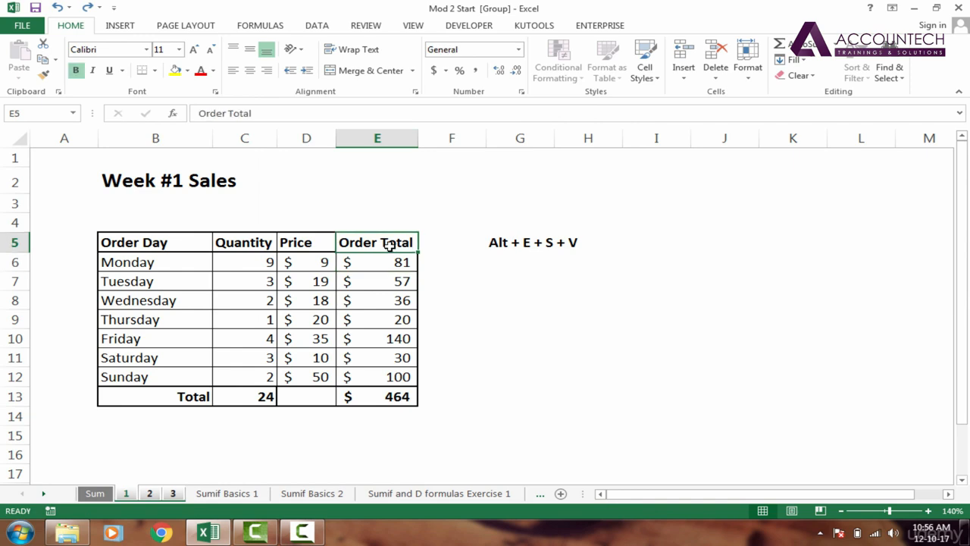
pyautogui.hotkey('ctrl', 'shift', 'Down')
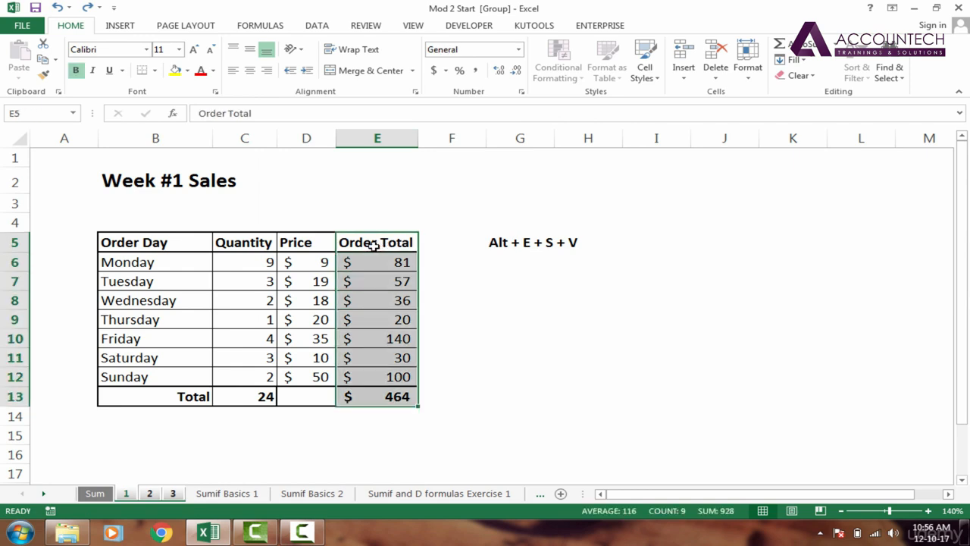
pyautogui.hotkey('ctrl', 'c')
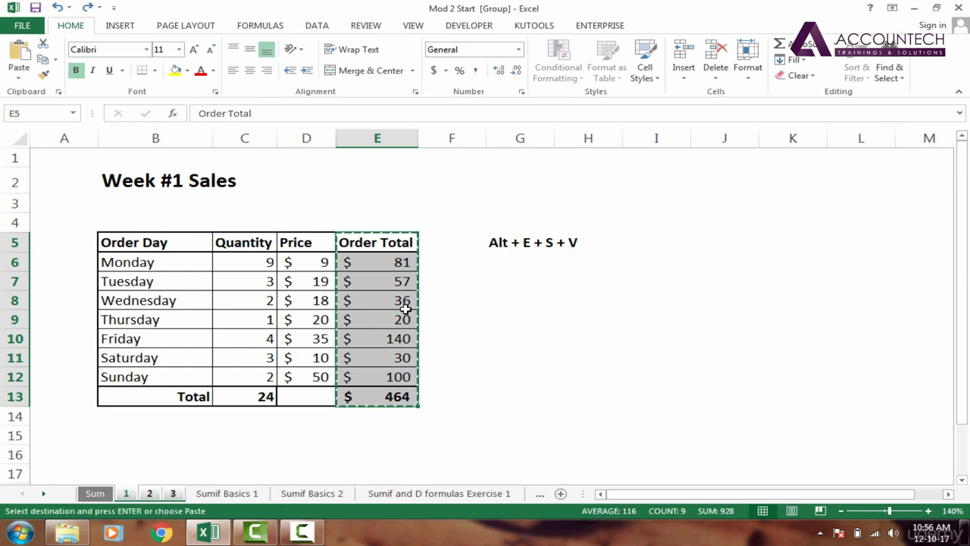
pyautogui.press('alt')
pyautogui.press('e')
pyautogui.press('s')
pyautogui.press('v')
pyautogui.press('Return')
pyautogui.click(397, 266)
pyautogui.click(377, 242)
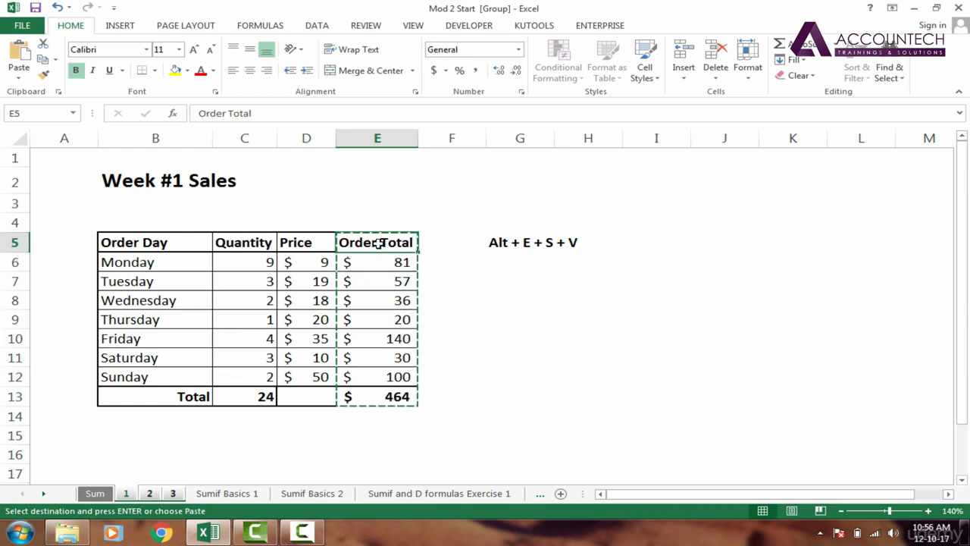
pyautogui.press('Escape')
# - Delete the Price column D from the grouped sheets 1, 2 and 3
pyautogui.click(323, 287)
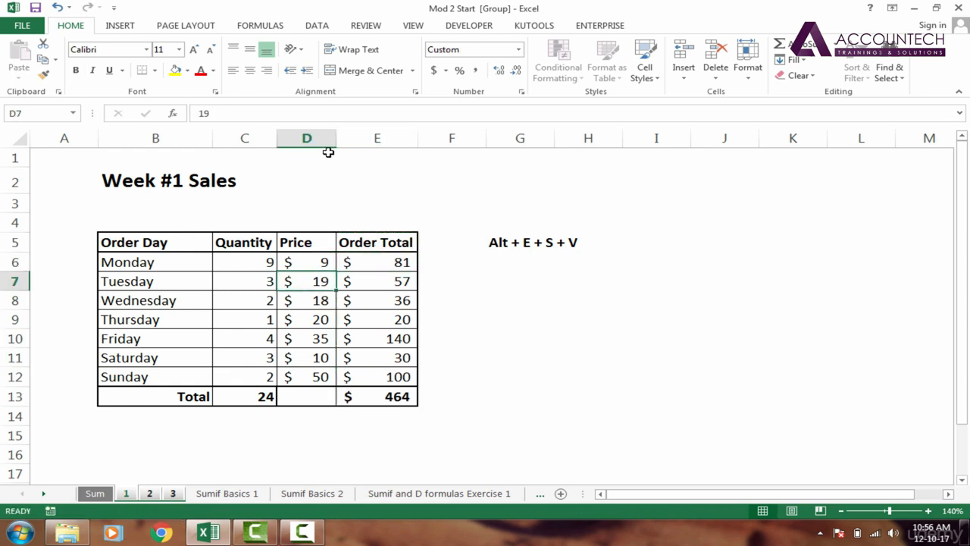
pyautogui.click(310, 139)
pyautogui.rightClick(321, 143)
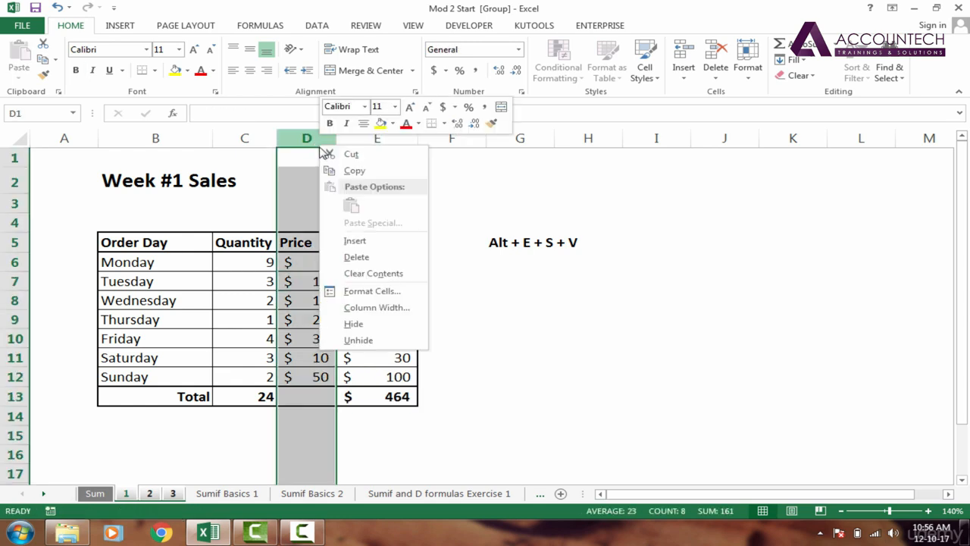
pyautogui.click(356, 258)
pyautogui.click(292, 283)
pyautogui.click(271, 279)
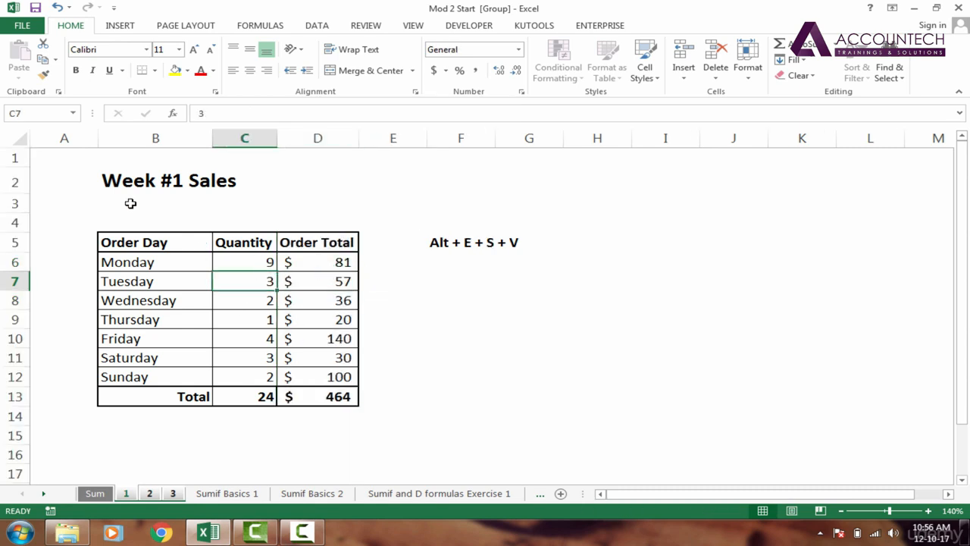
# - Check several Order Total cells on the Week #2 and Week #3 sheets for static values in place of formulas
pyautogui.click(151, 494)
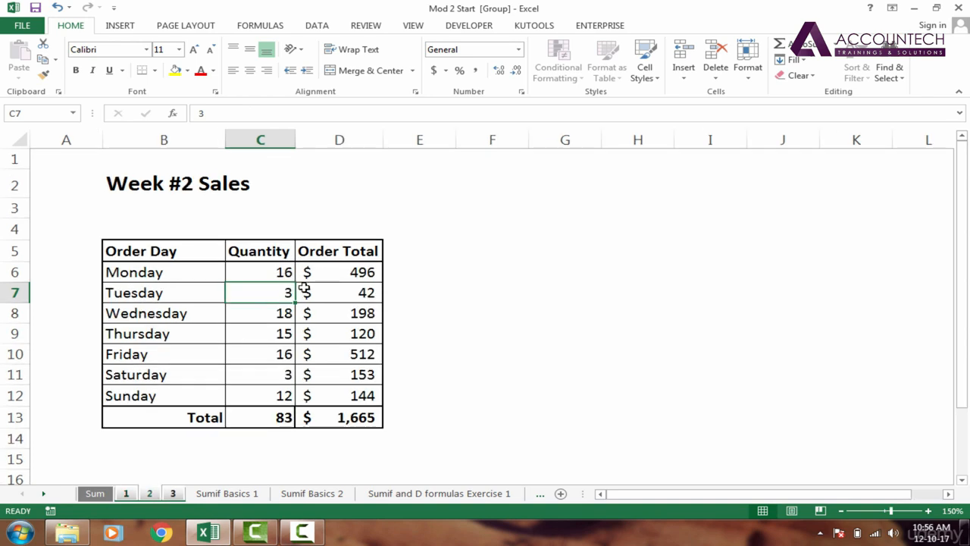
pyautogui.click(353, 273)
pyautogui.click(364, 356)
pyautogui.click(365, 295)
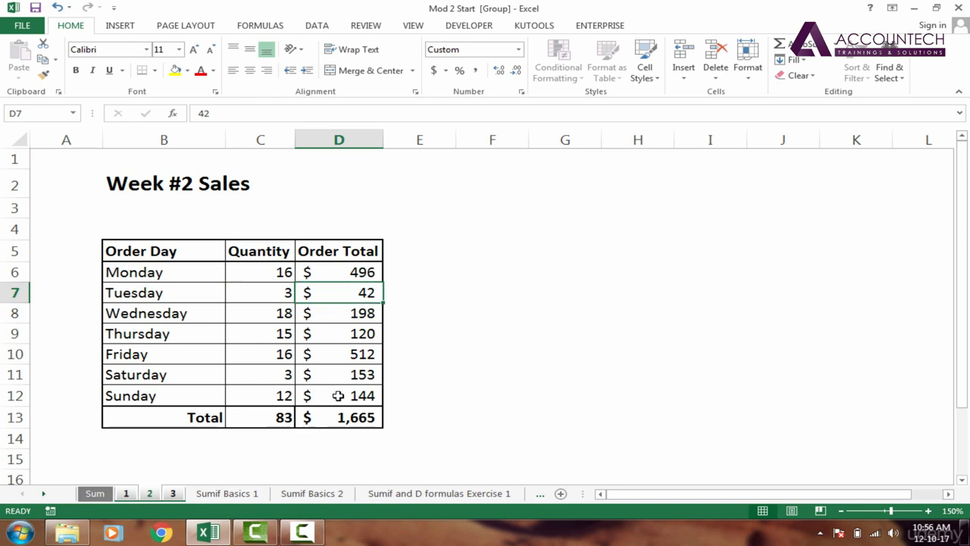
pyautogui.click(174, 501)
pyautogui.click(345, 273)
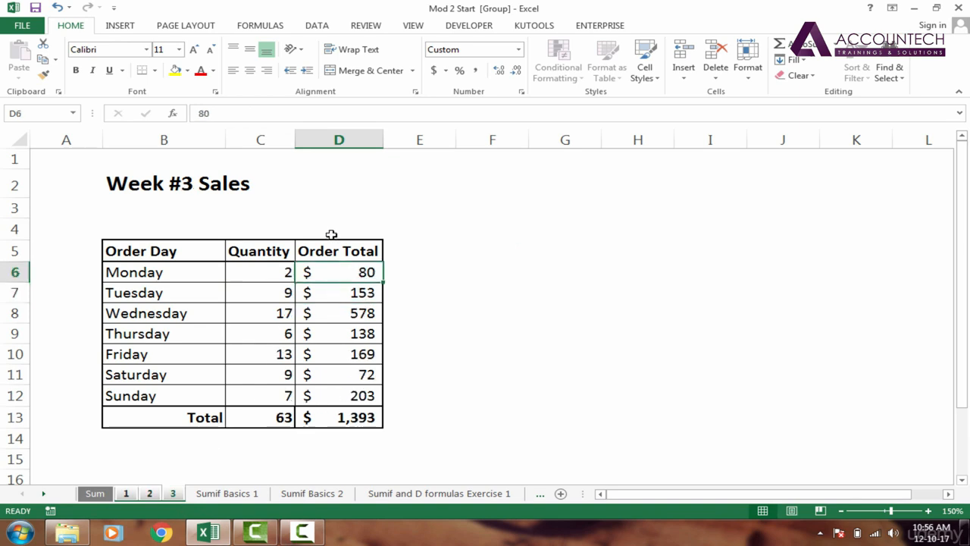
pyautogui.click(352, 313)
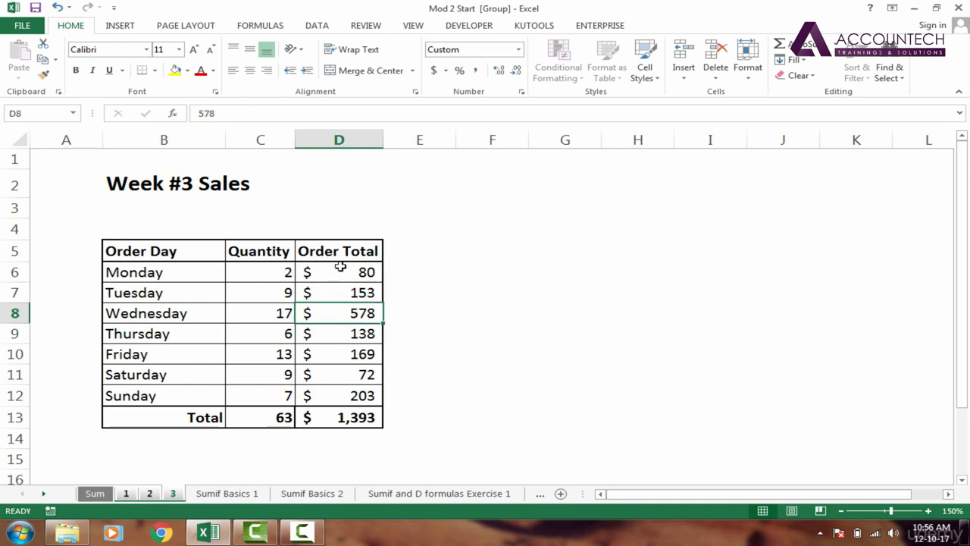
# - Fill the table header cells B5:D5 with light green across the grouped sheets 1, 2 and 3
pyautogui.click(126, 493)
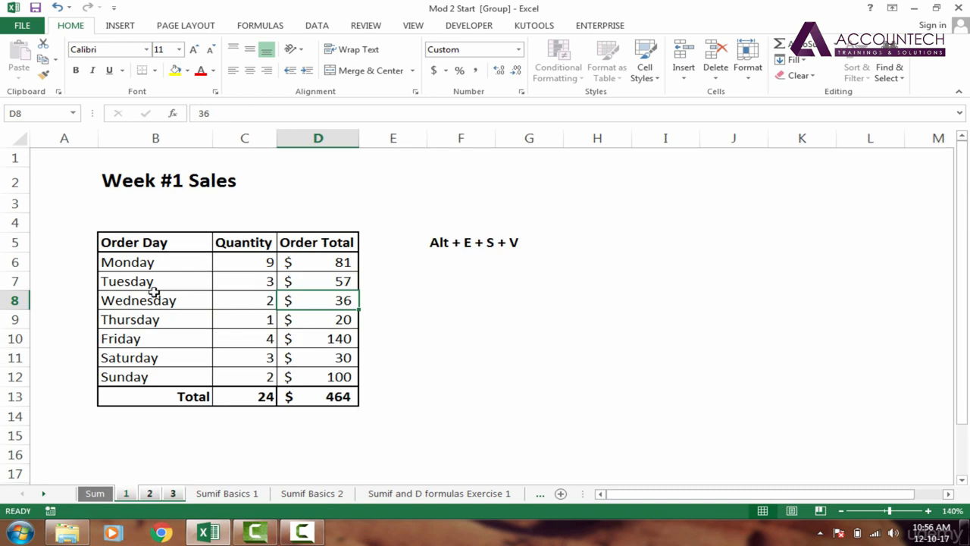
pyautogui.click(143, 242)
pyautogui.hotkey('shift', 'Right')
pyautogui.hotkey('shift', 'Right')
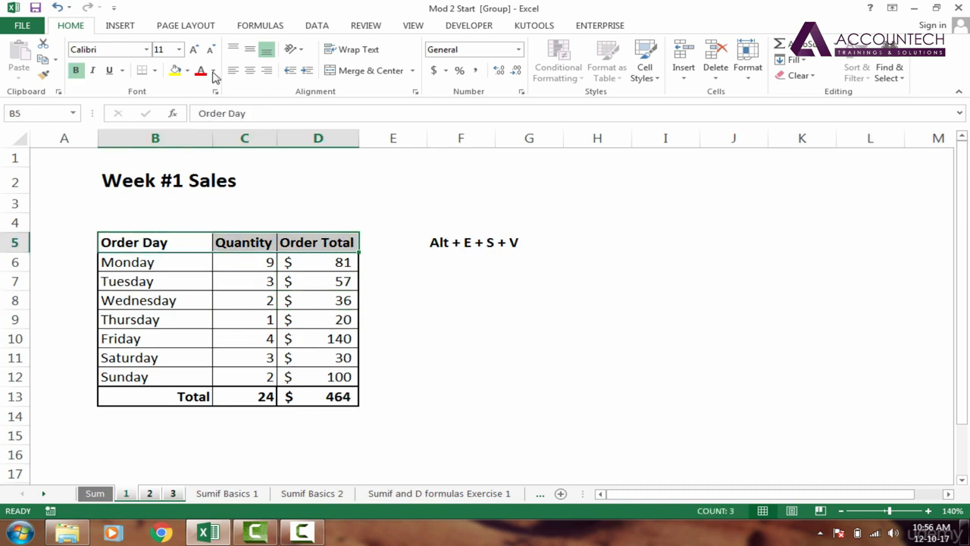
pyautogui.click(187, 71)
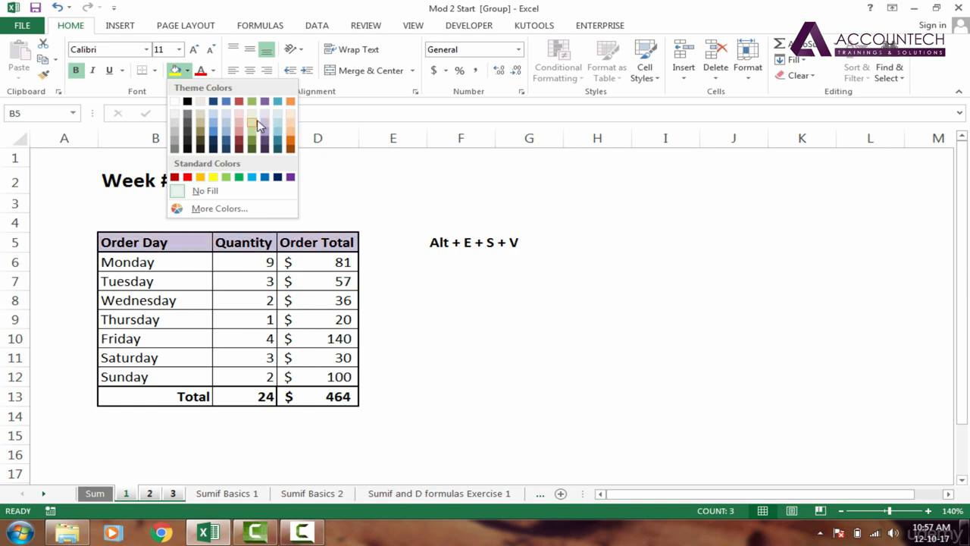
pyautogui.click(254, 122)
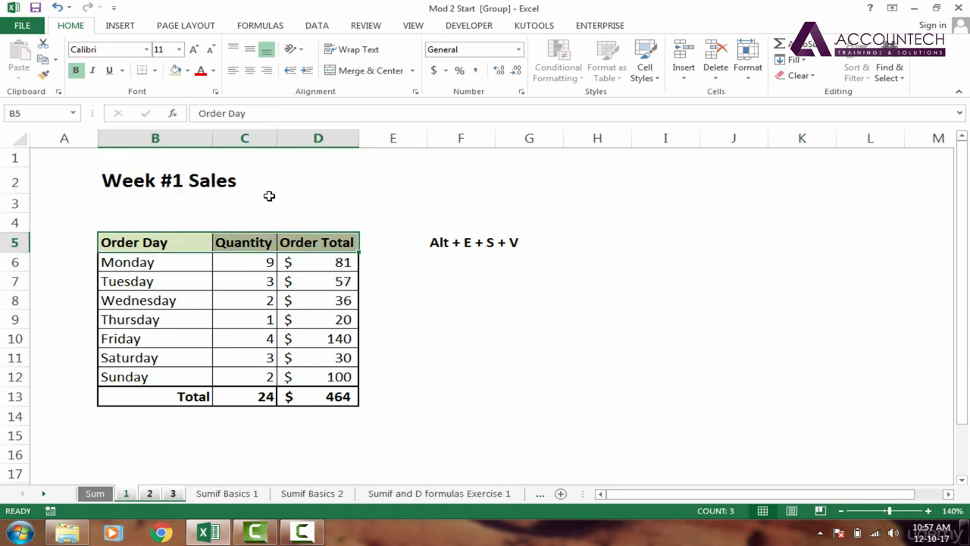
# - Check the header row fill on each of the grouped sheets 1, 2 and 3
pyautogui.click(148, 494)
pyautogui.click(172, 494)
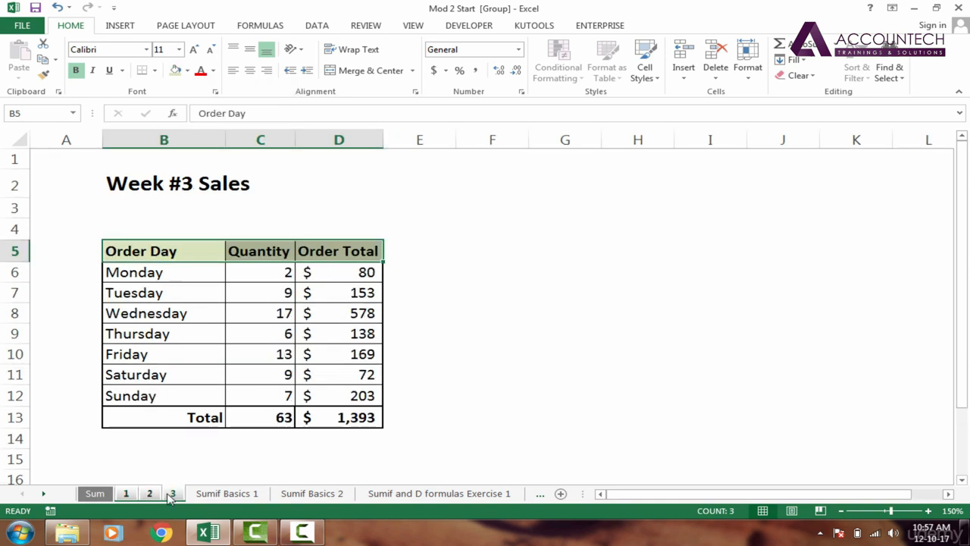
pyautogui.click(149, 493)
pyautogui.click(126, 494)
pyautogui.click(149, 493)
pyautogui.click(173, 493)
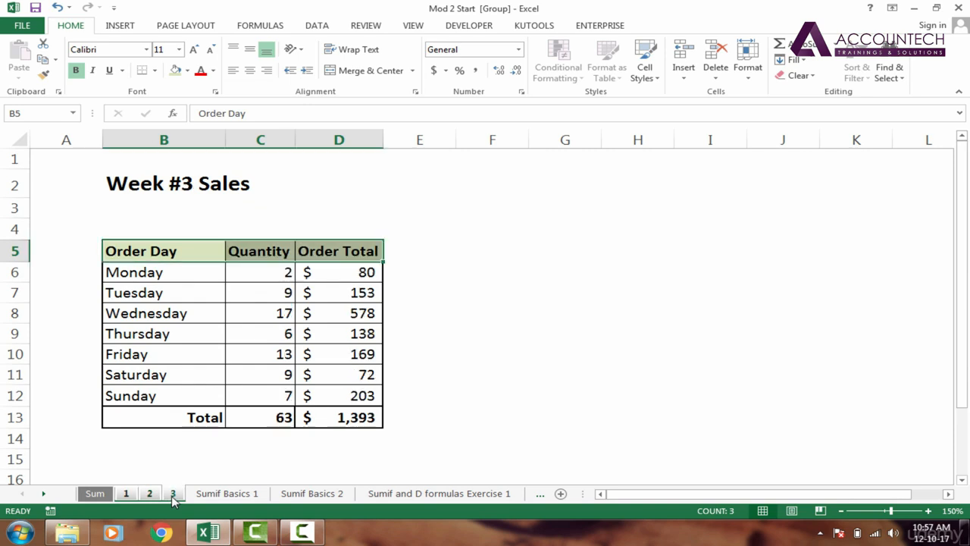
pyautogui.click(232, 404)
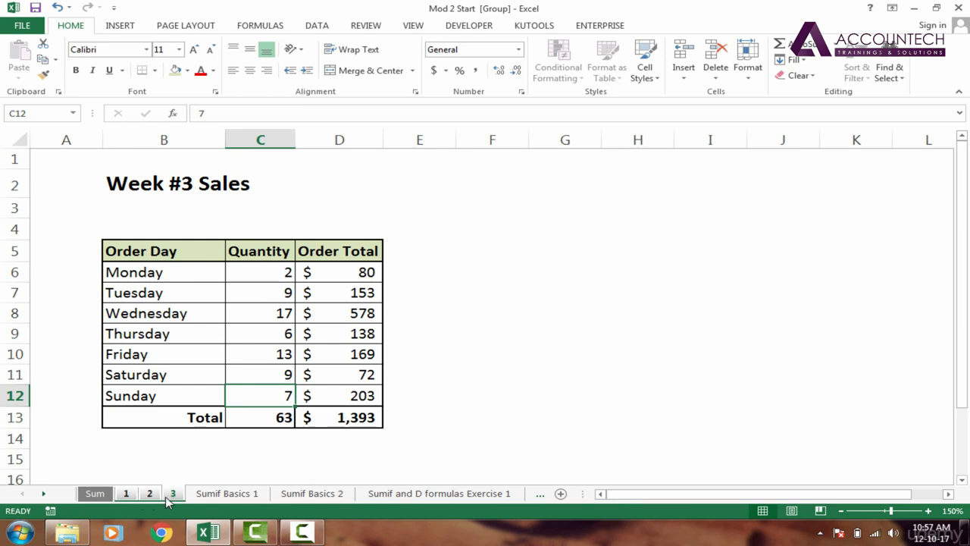
# - Ungroup the weekly sheets by making Sumif Basics 1 the only selected sheet, and return to the weekly sheets
pyautogui.keyDown('ctrl'); pyautogui.click(220, 494); pyautogui.keyUp('ctrl')
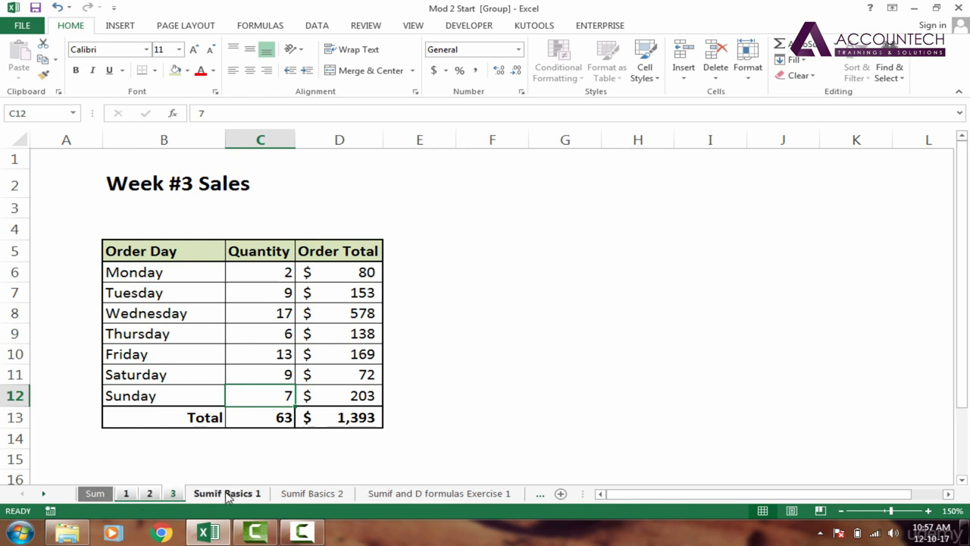
pyautogui.click(228, 494)
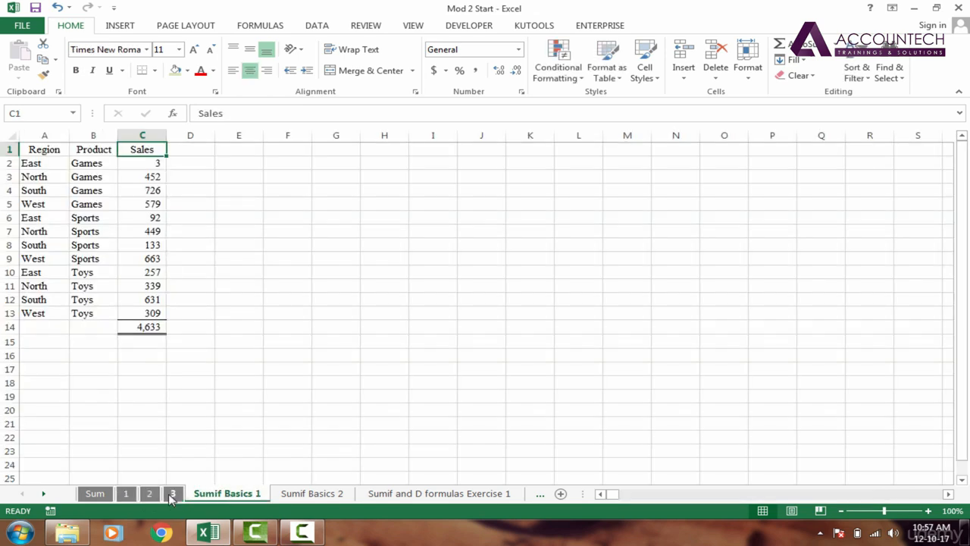
pyautogui.click(172, 495)
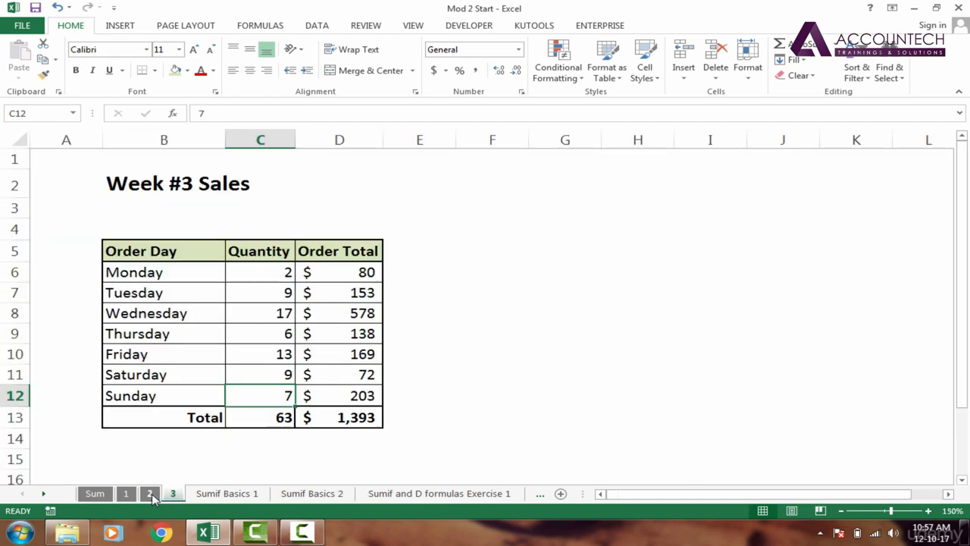
pyautogui.click(151, 494)
# - Apply the dark grey theme colour to the tab of sheet 1
pyautogui.click(128, 494)
pyautogui.rightClick(128, 495)
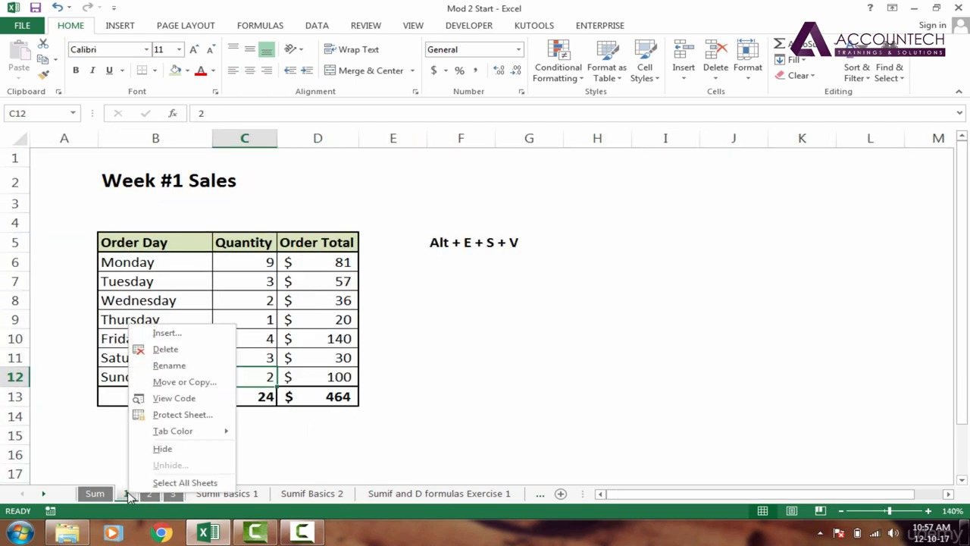
pyautogui.moveTo(222, 433)
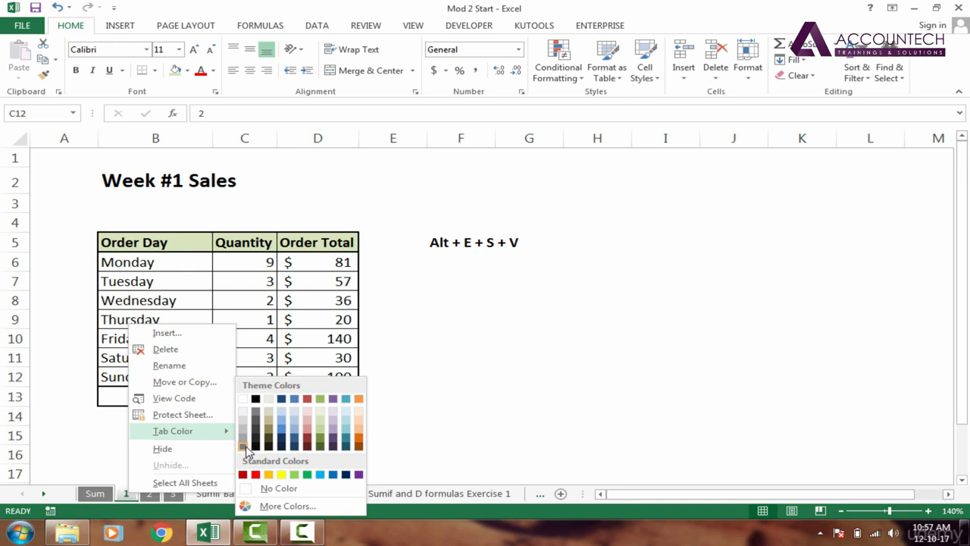
pyautogui.click(242, 448)
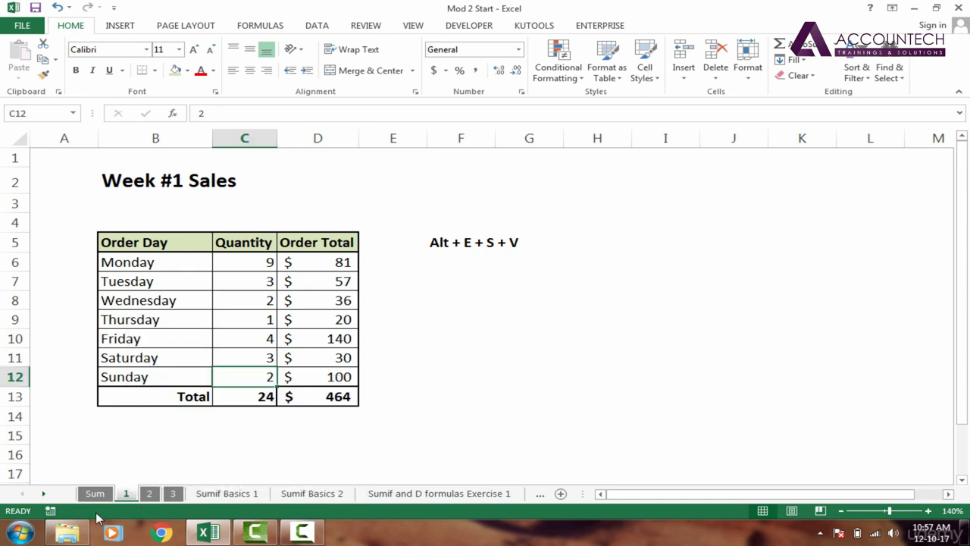
# - Colour the Sumif Basics 1 sheet tab medium purple and switch to Sumif Basics 2 to compare the tabs
pyautogui.click(244, 493)
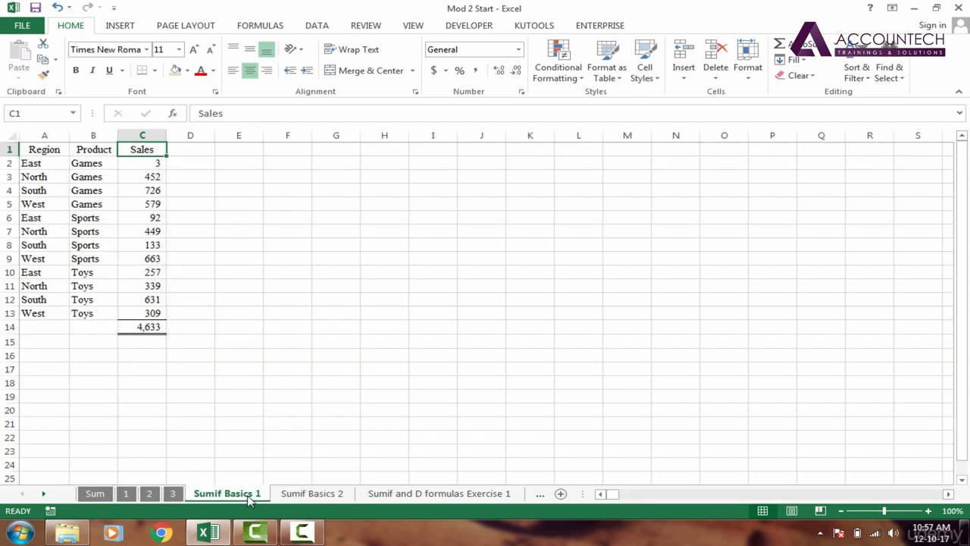
pyautogui.rightClick(248, 499)
pyautogui.moveTo(340, 434)
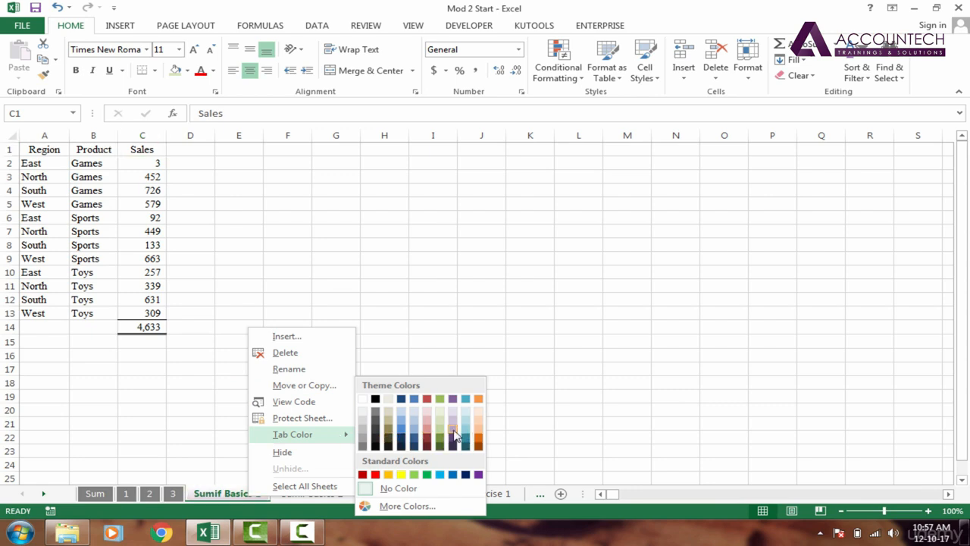
pyautogui.click(454, 433)
pyautogui.click(311, 493)
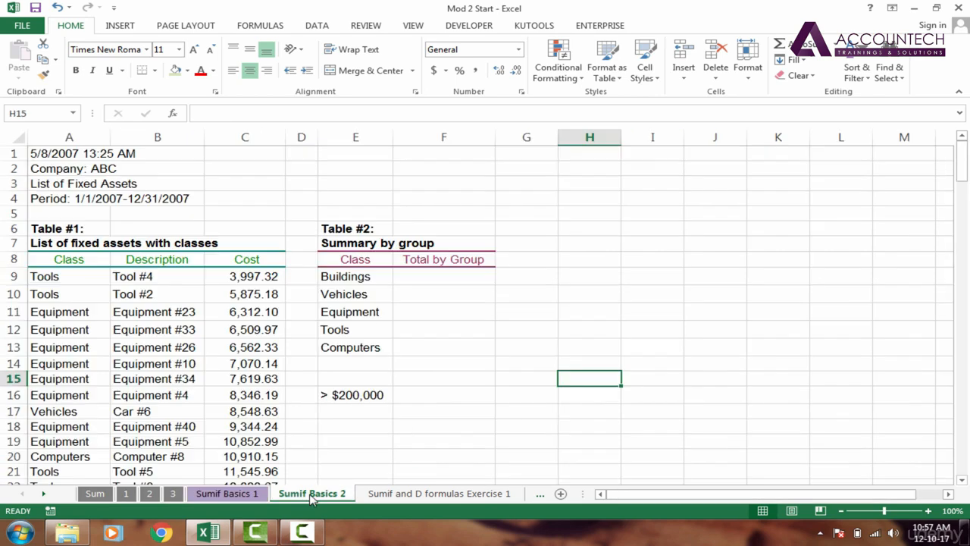
pyautogui.click(239, 496)
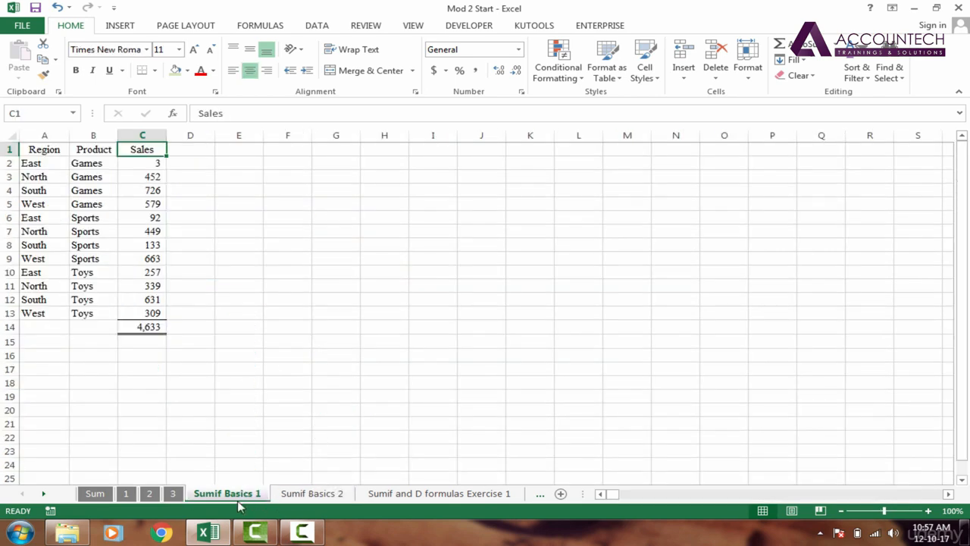
pyautogui.click(332, 495)
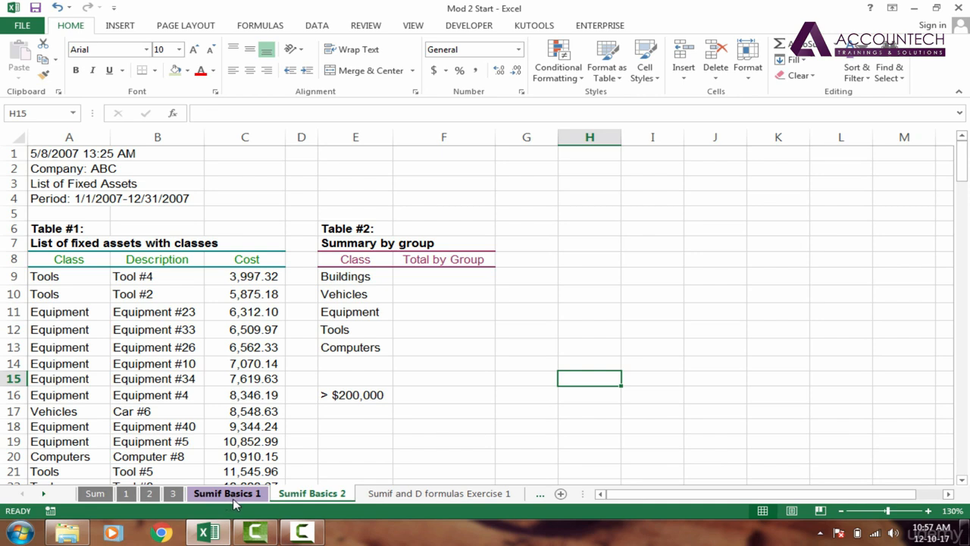
# - Review the tables on sheets 1, 2 and 3, highlighting the Quantity and Order Total figures on sheet 1
pyautogui.click(123, 500)
pyautogui.click(146, 496)
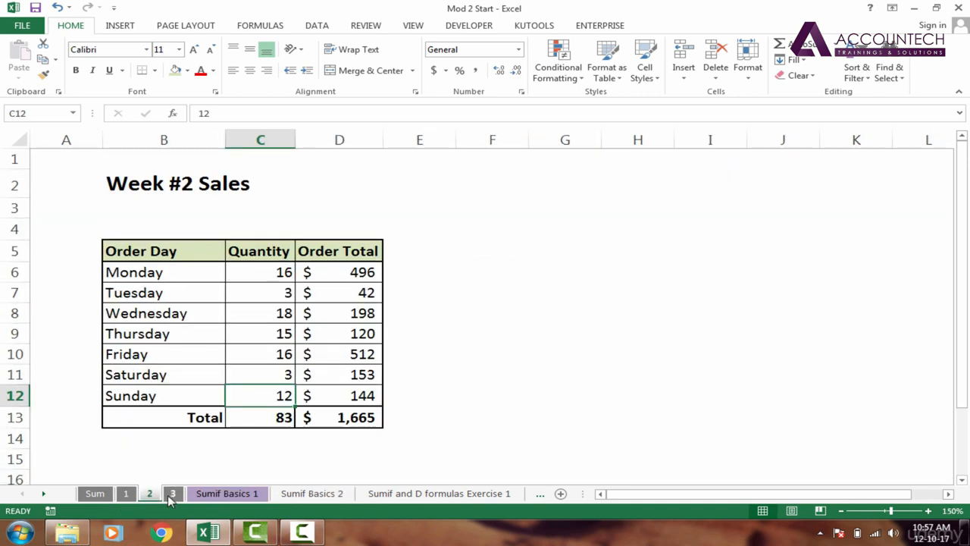
pyautogui.click(170, 495)
pyautogui.click(129, 494)
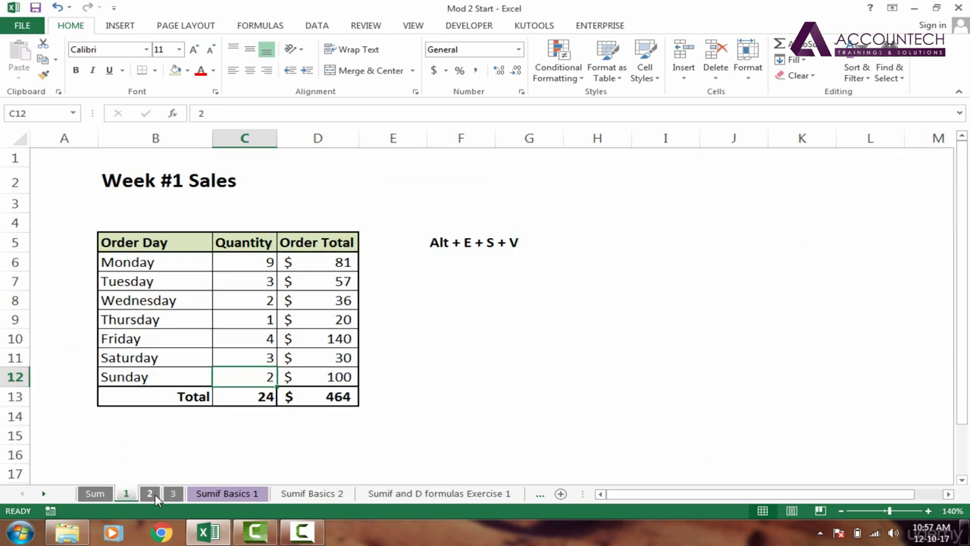
pyautogui.click(152, 494)
pyautogui.click(172, 495)
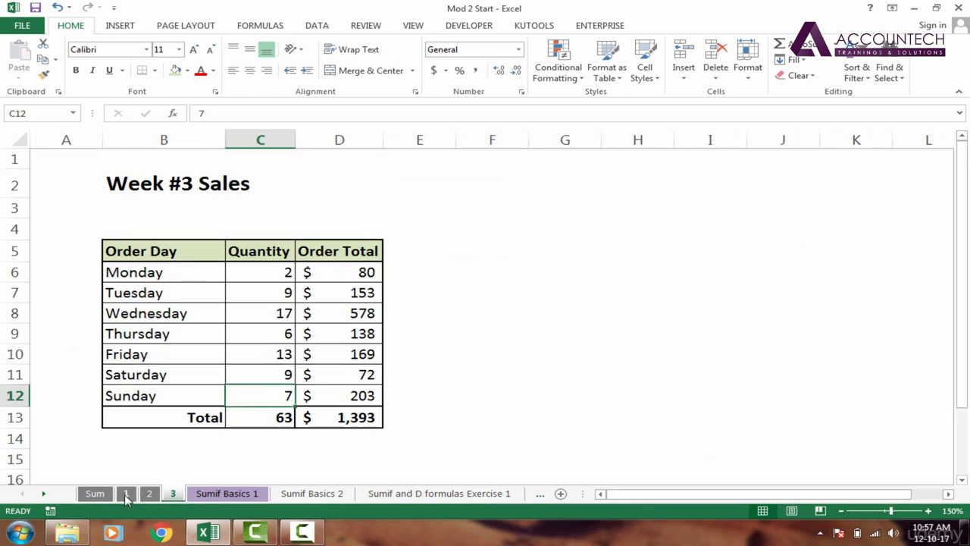
pyautogui.click(126, 495)
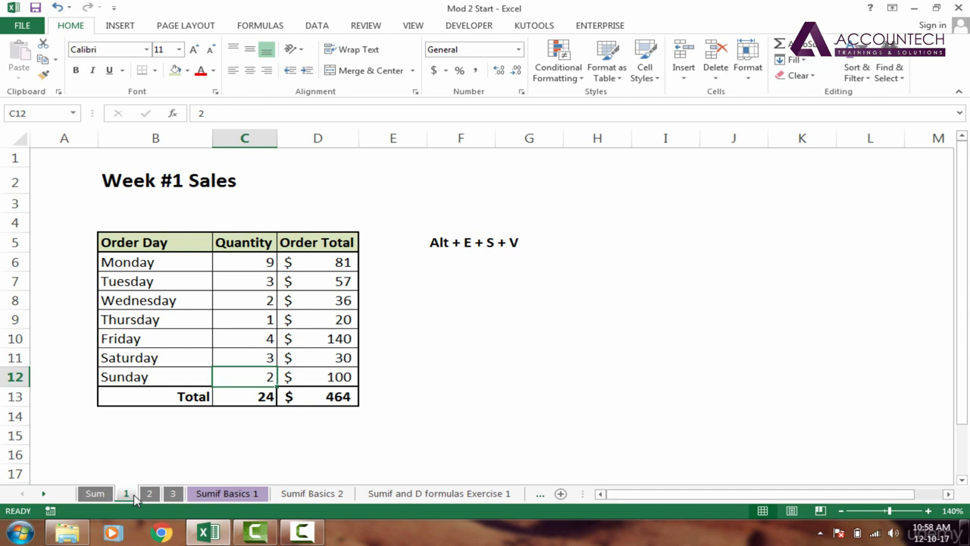
pyautogui.click(182, 335)
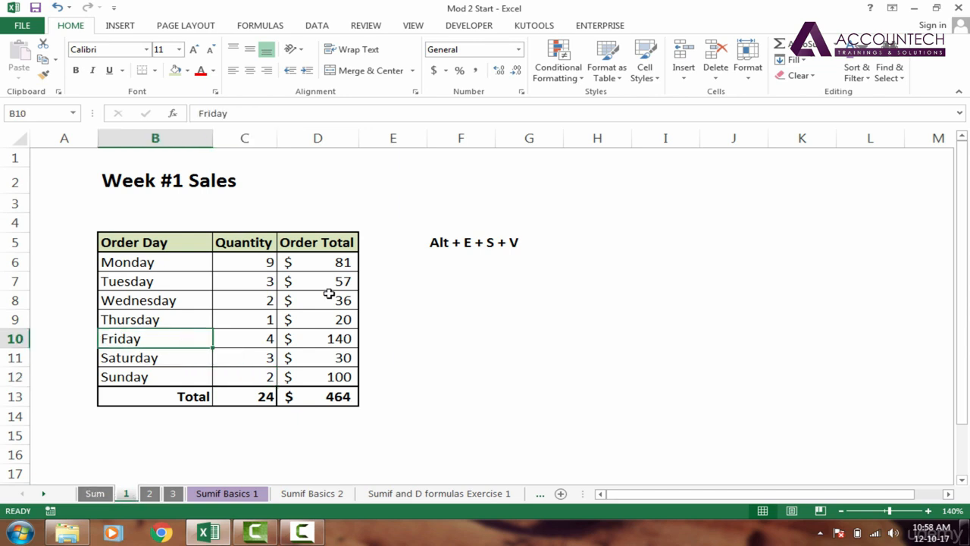
pyautogui.moveTo(244, 242); pyautogui.dragTo(297, 384)
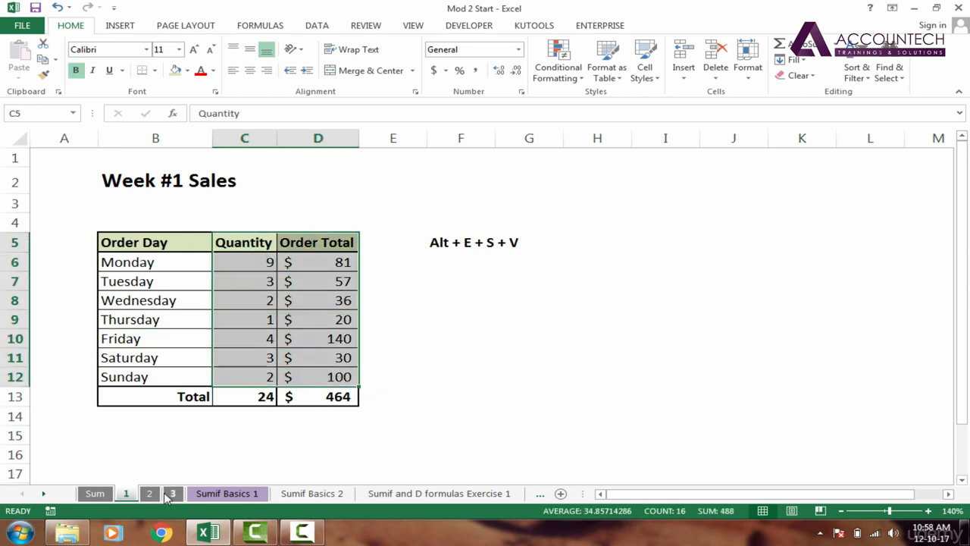
# - Delete the Price column D from the Total Weekly Sales table on the Sum sheet
pyautogui.click(97, 494)
pyautogui.moveTo(251, 270); pyautogui.dragTo(392, 400)
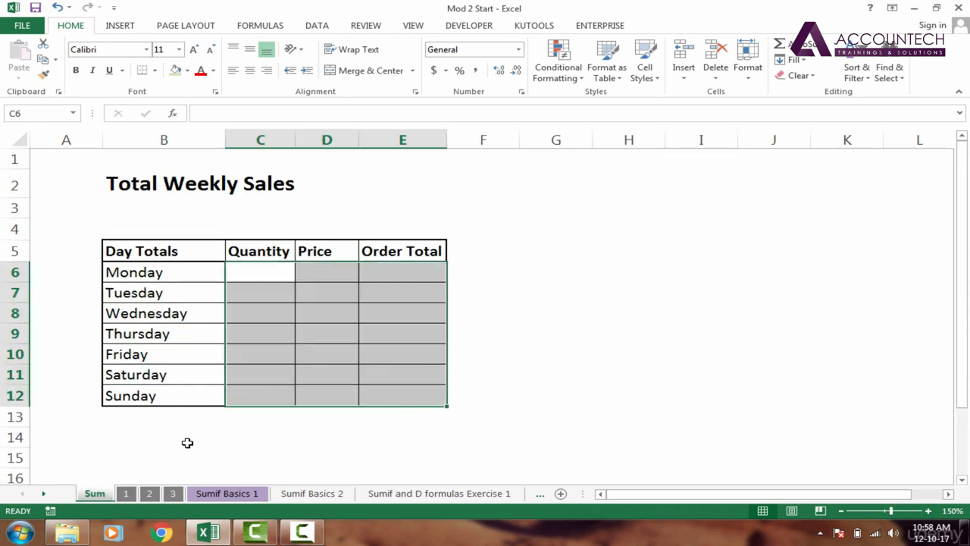
pyautogui.click(312, 352)
pyautogui.click(327, 139)
pyautogui.rightClick(328, 140)
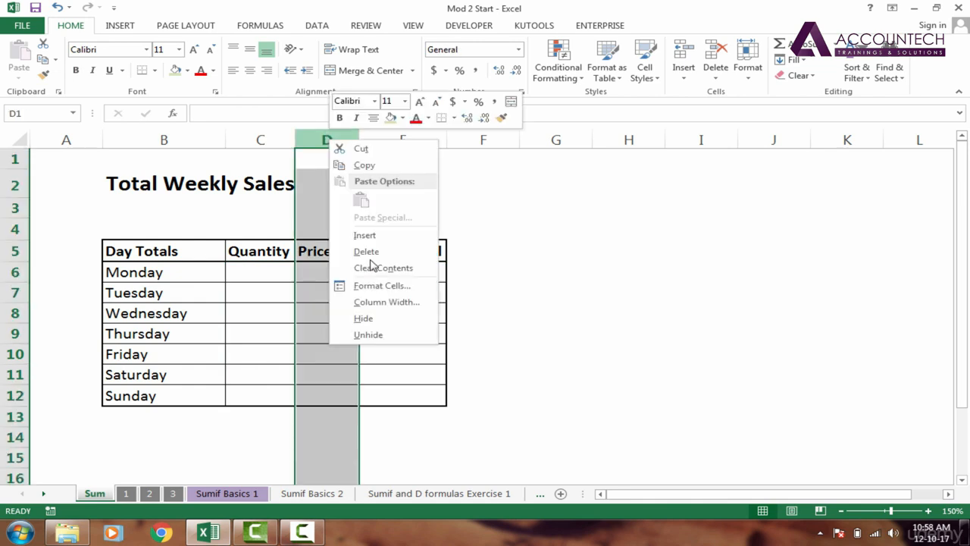
pyautogui.click(361, 256)
pyautogui.click(203, 363)
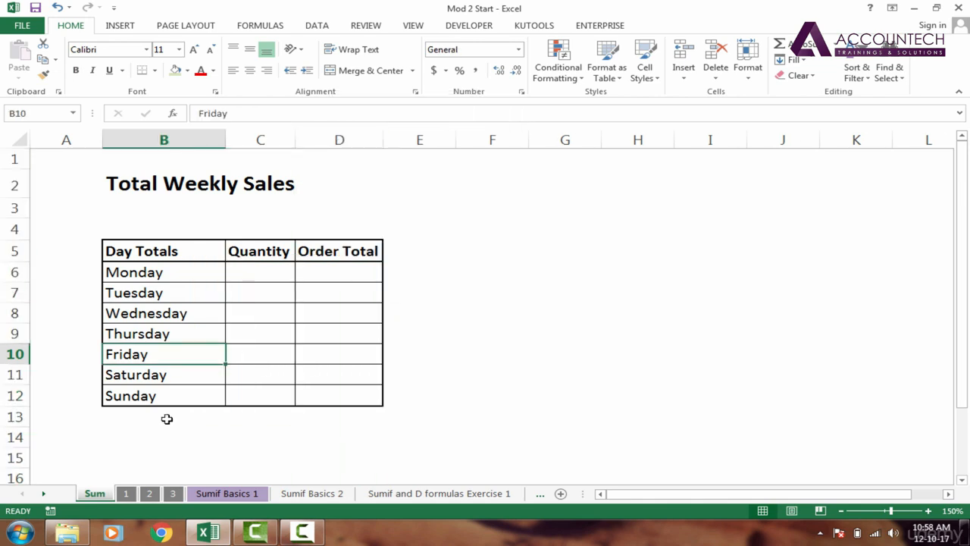
# - Compare the empty Quantity and Order Total cells on the Sum sheet with the daily figures on sheets 1, 2 and 3
pyautogui.moveTo(253, 273); pyautogui.dragTo(342, 395)
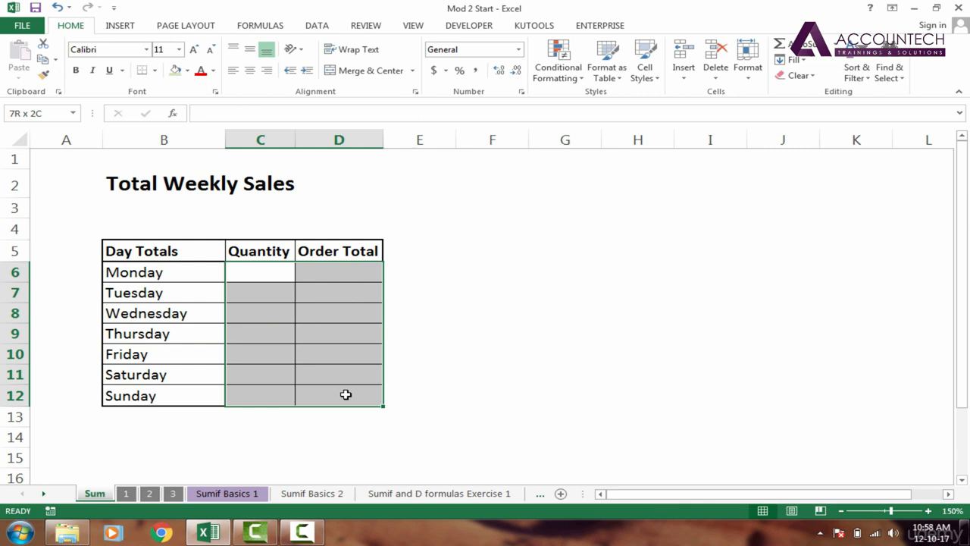
pyautogui.click(245, 362)
pyautogui.click(127, 495)
pyautogui.click(243, 360)
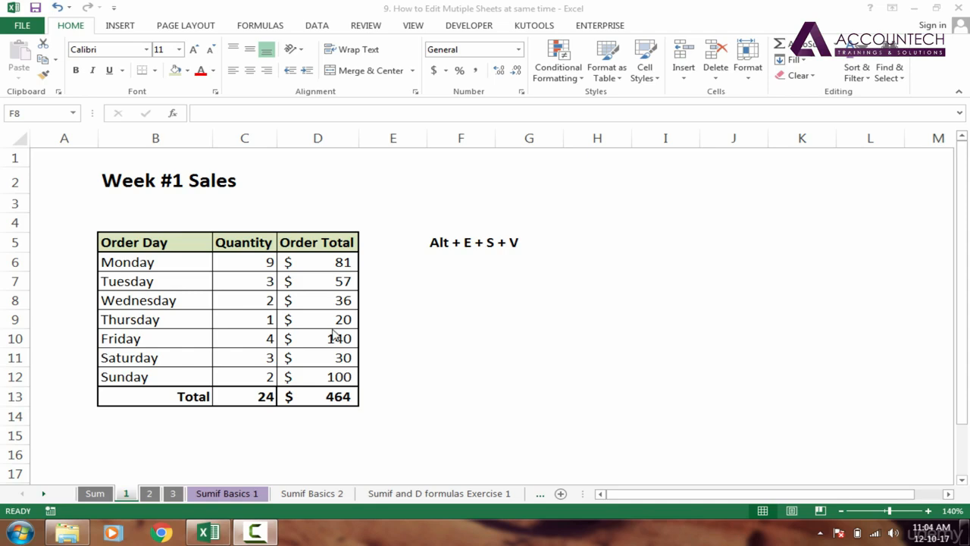
pyautogui.click(260, 263)
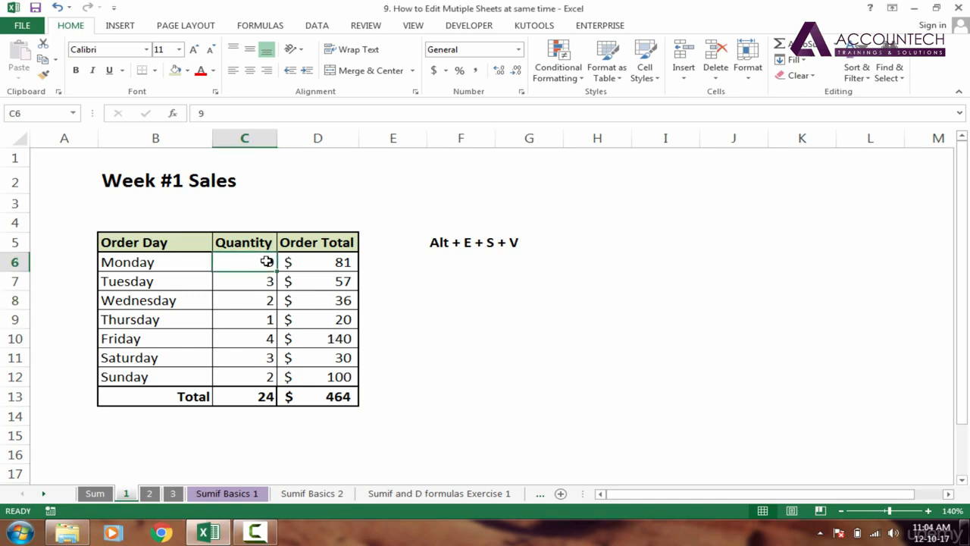
pyautogui.keyDown('shift'); pyautogui.click(341, 396); pyautogui.keyUp('shift')
pyautogui.click(256, 293)
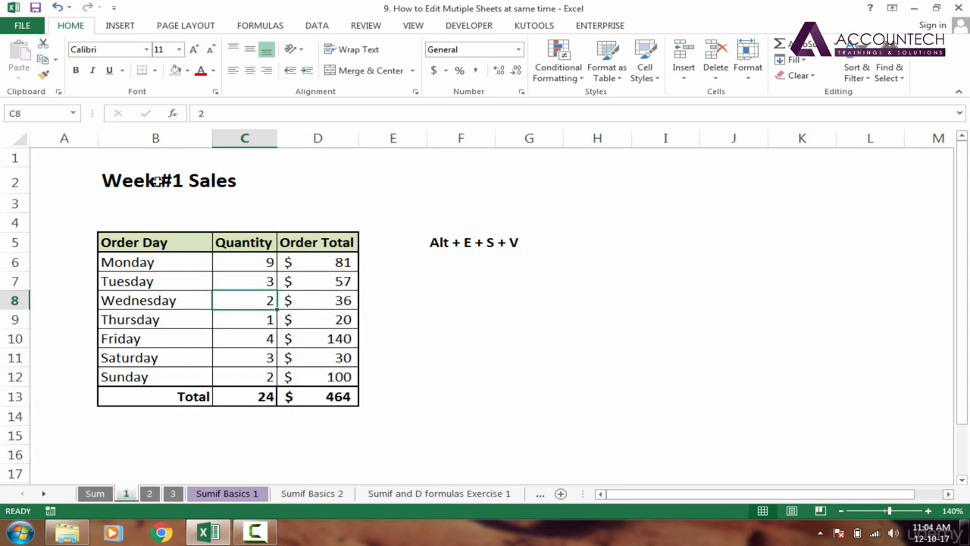
pyautogui.click(151, 494)
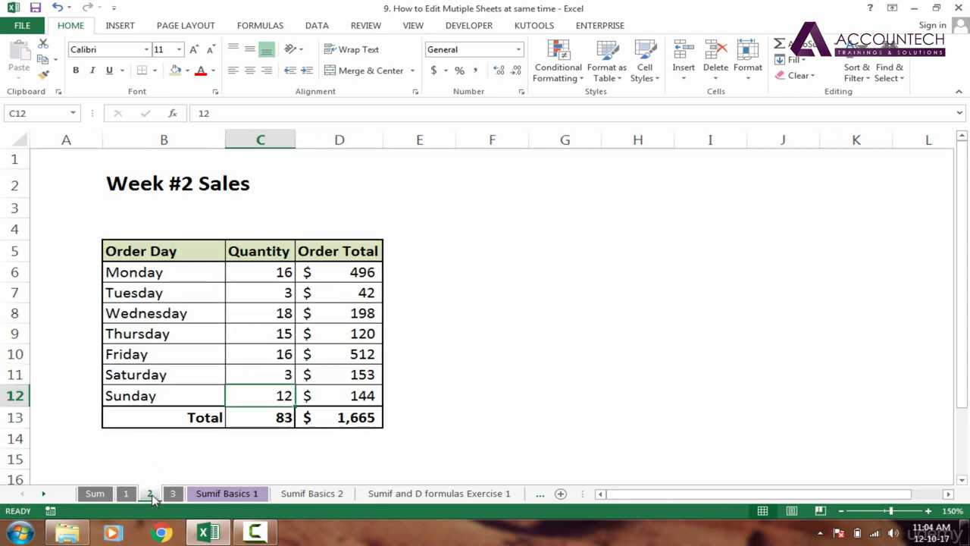
pyautogui.click(172, 496)
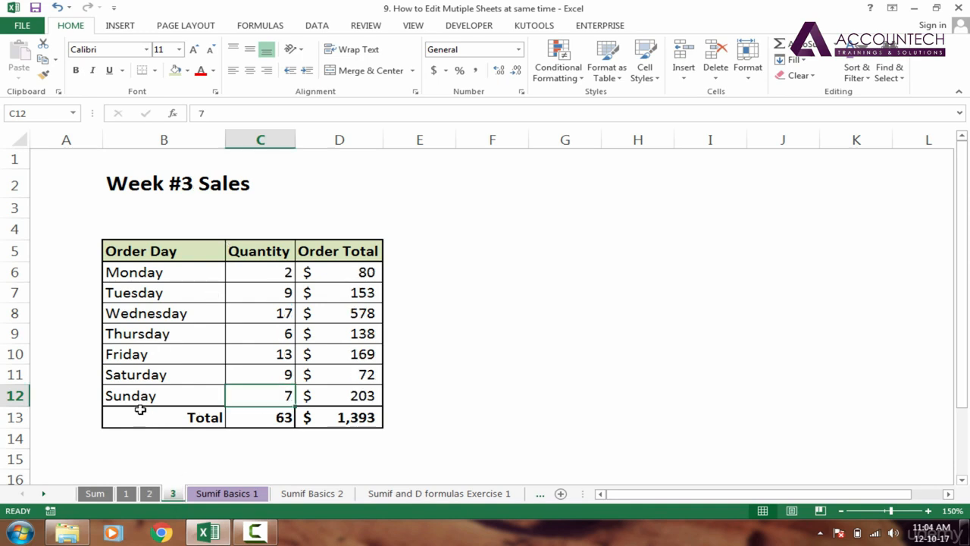
# - Check Monday's Quantity on the weekly sales sheets against Monday's empty Quantity cell C6 on the Sum sheet
pyautogui.click(95, 493)
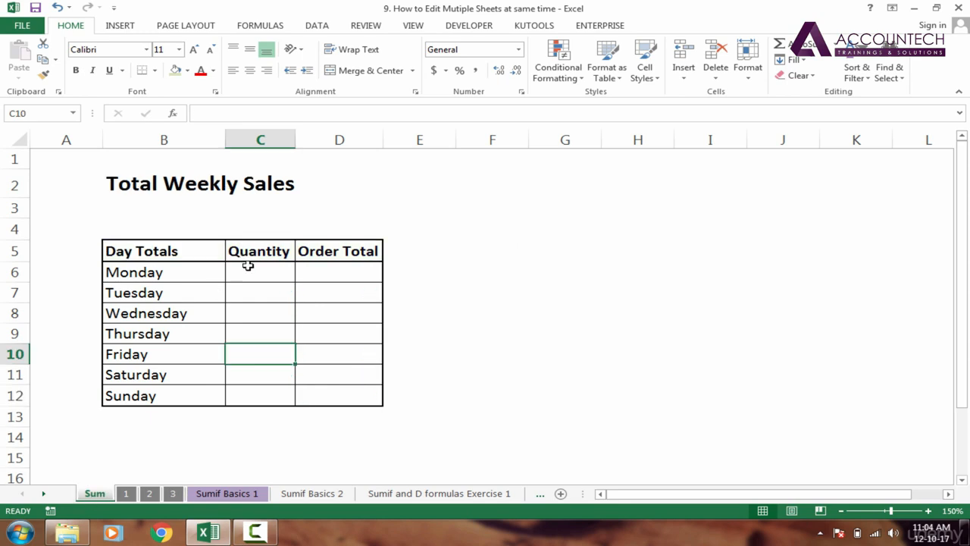
pyautogui.click(248, 267)
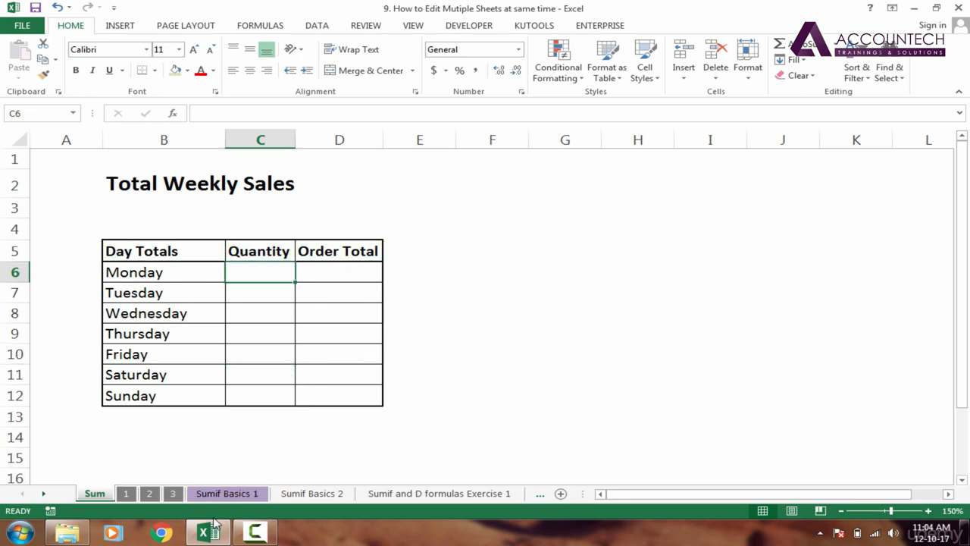
pyautogui.click(126, 496)
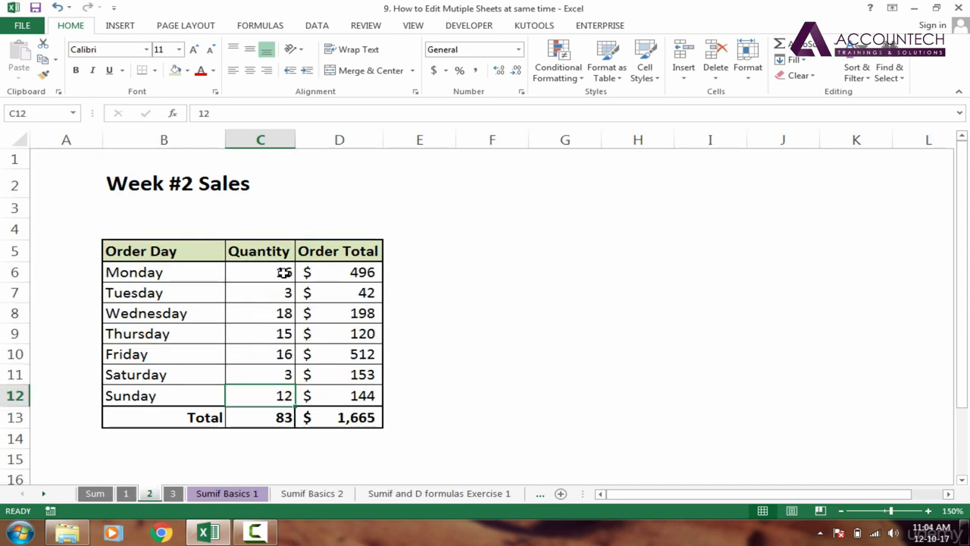
pyautogui.click(174, 493)
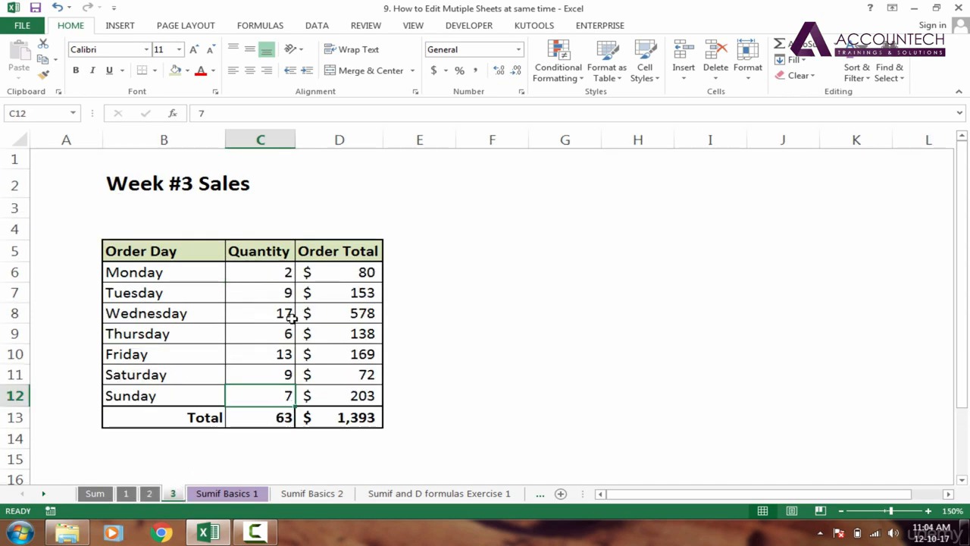
pyautogui.click(95, 493)
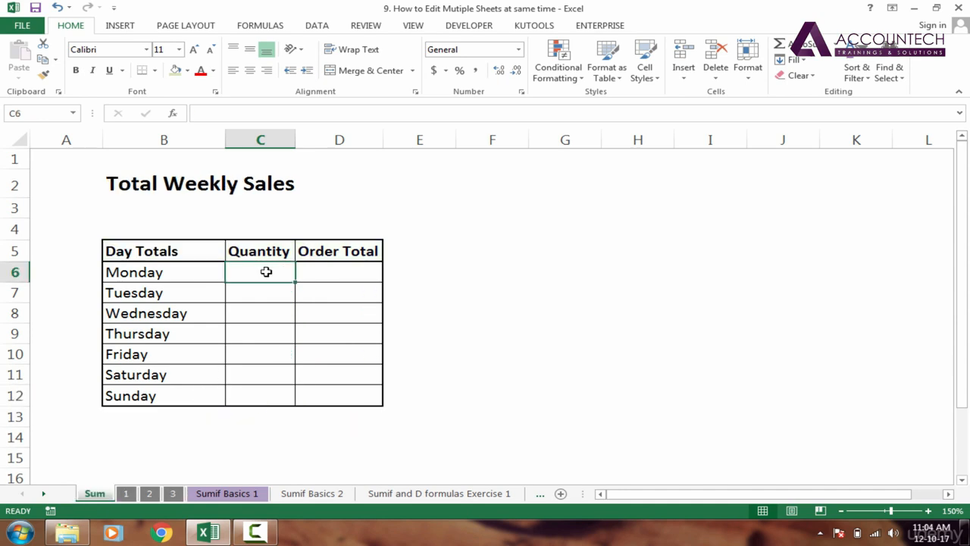
pyautogui.click(145, 498)
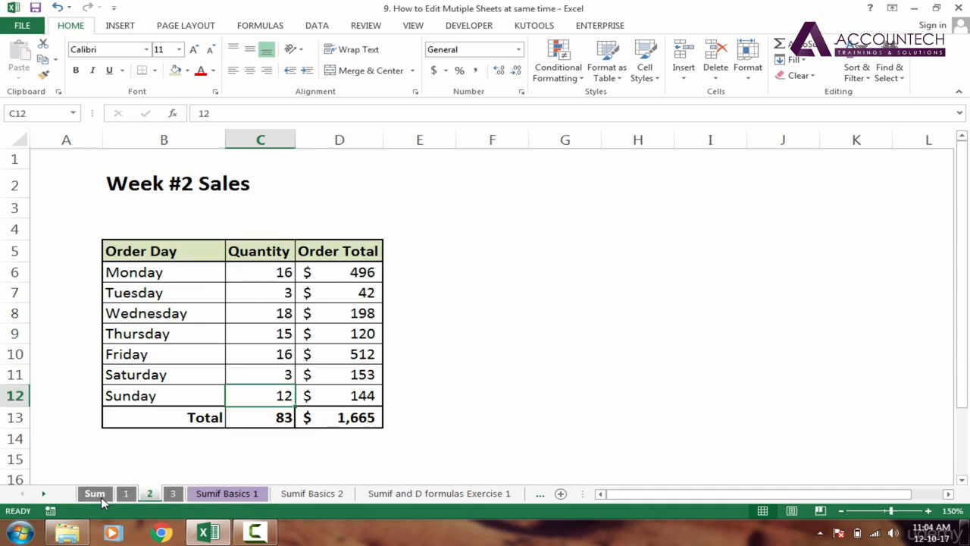
pyautogui.click(97, 495)
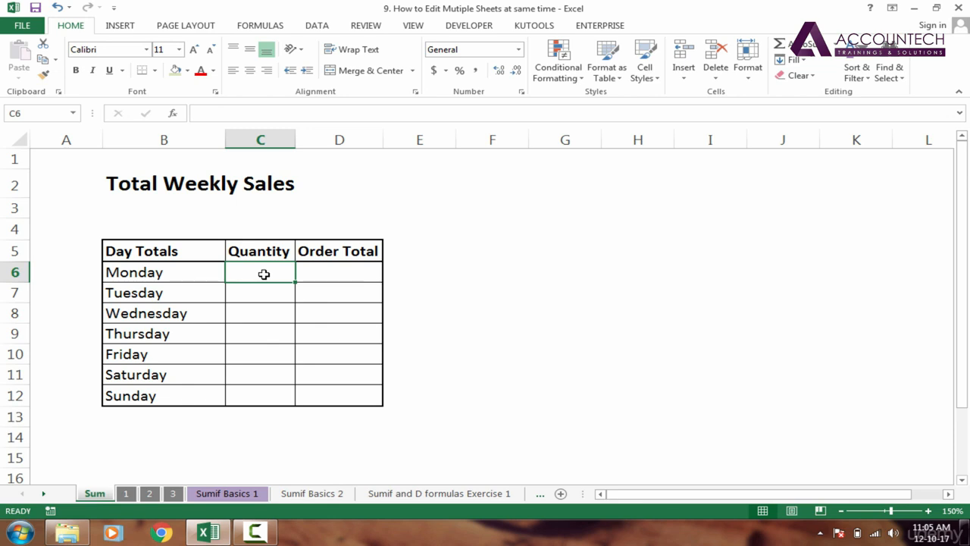
# - Try totalling Monday's Quantity in C6 of the Sum sheet with =SUM('1:3'!C6), and clear the cell
pyautogui.write('=sum')
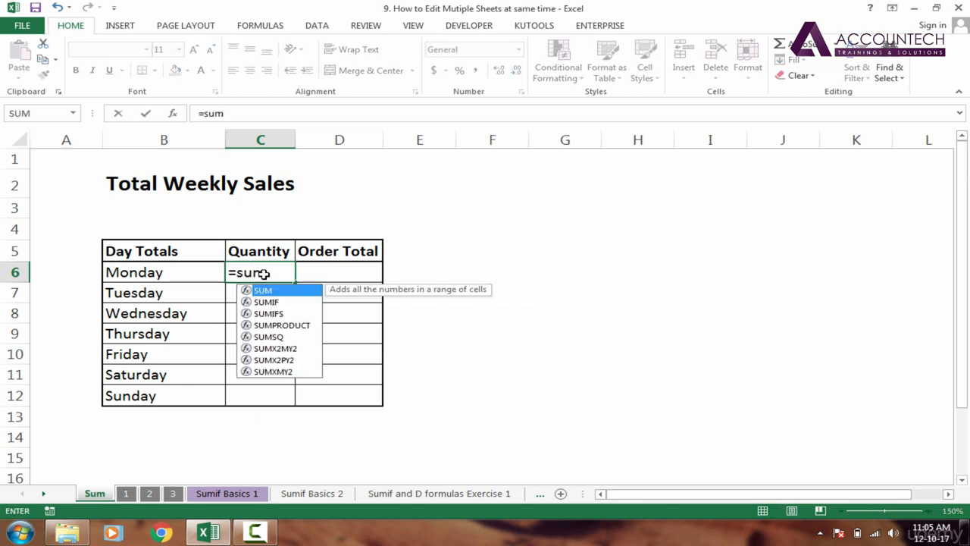
pyautogui.press('Tab')
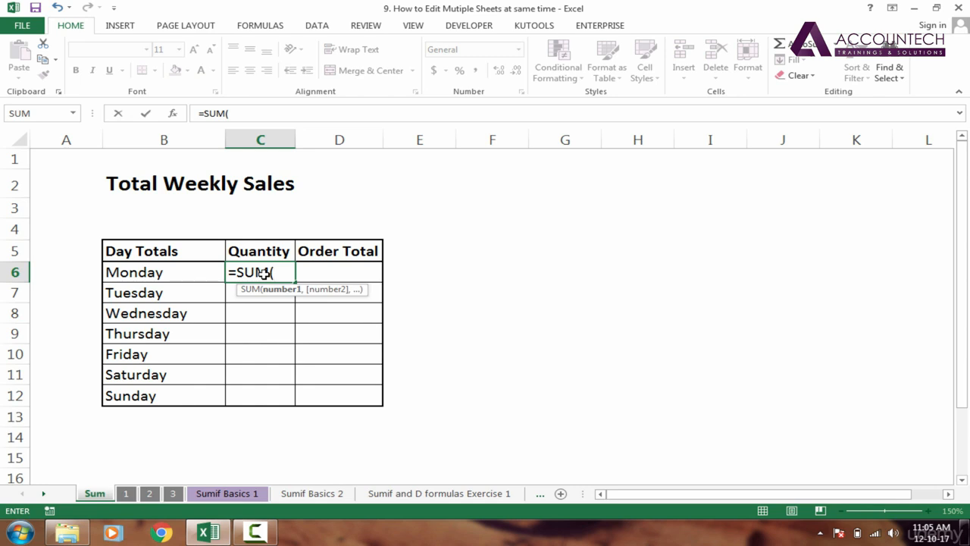
pyautogui.click(128, 493)
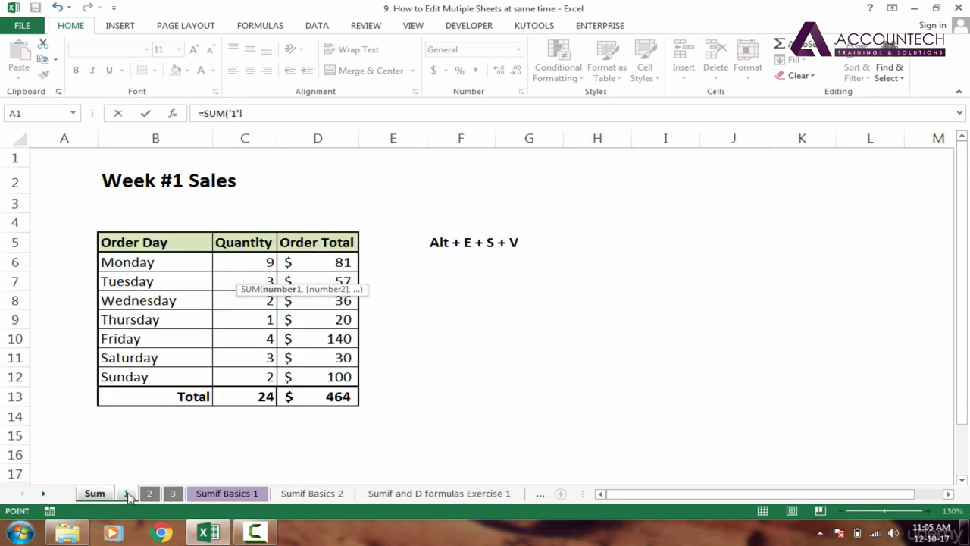
pyautogui.click(247, 266)
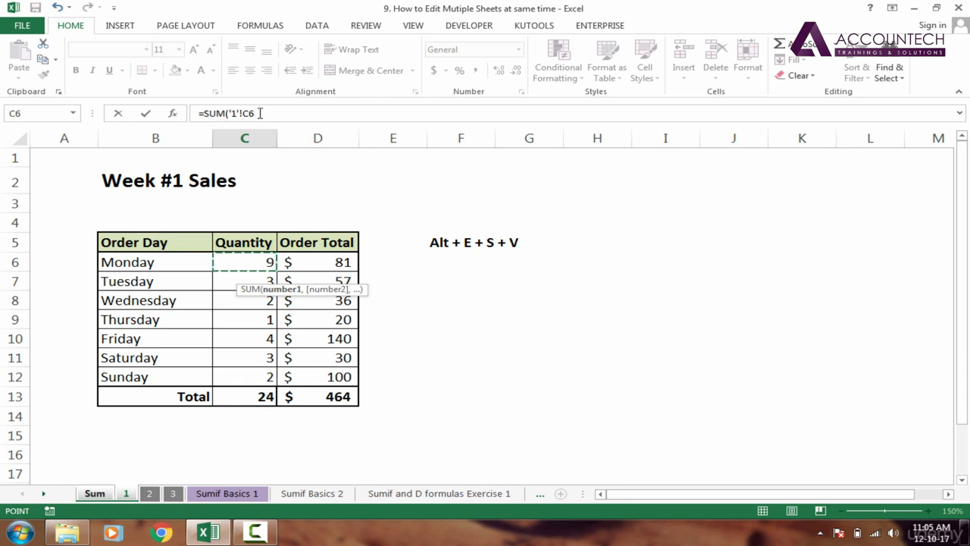
pyautogui.keyDown('shift'); pyautogui.click(175, 496); pyautogui.keyUp('shift')
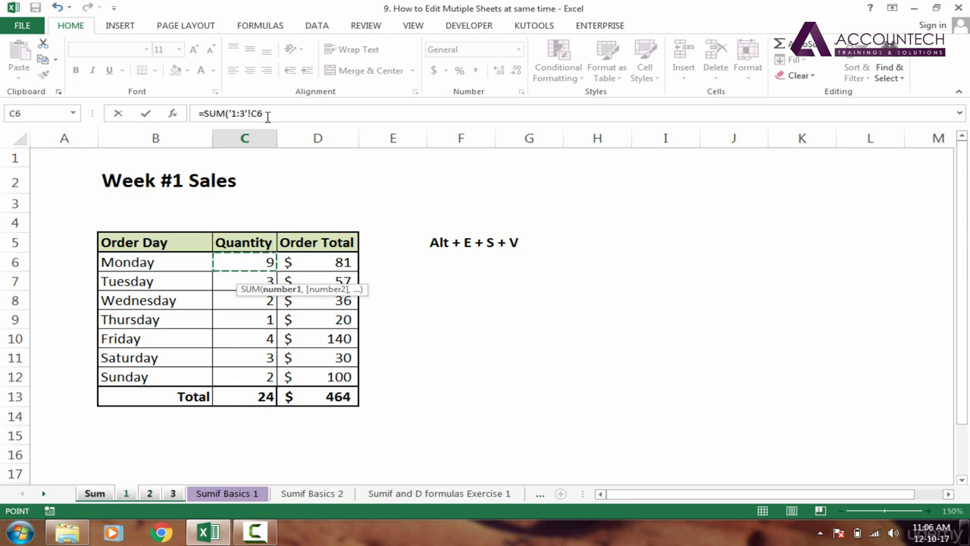
pyautogui.press('Return')
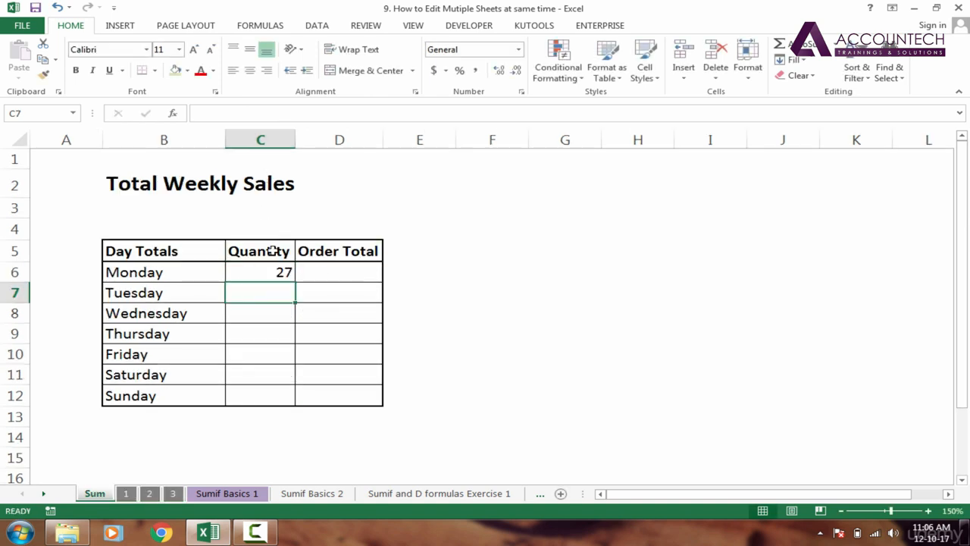
pyautogui.click(281, 273)
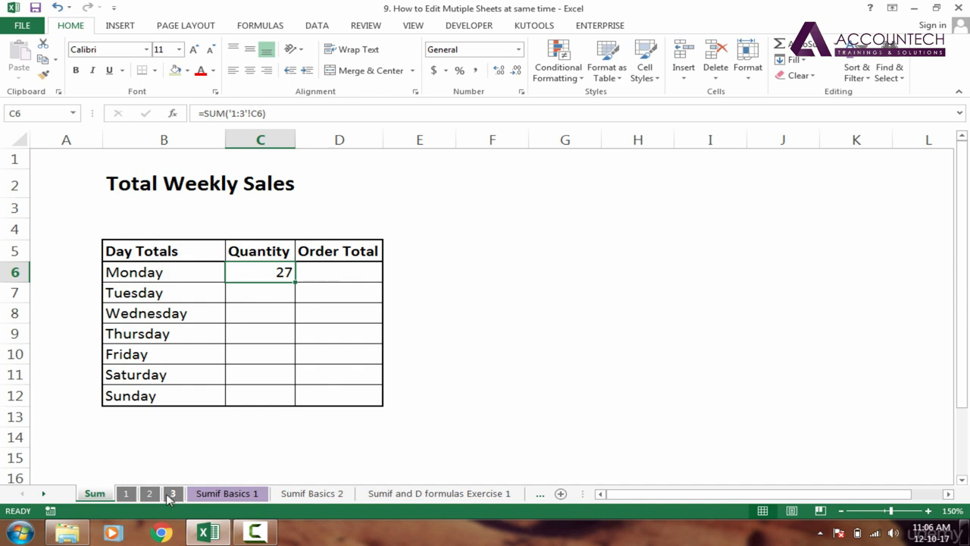
pyautogui.press('Delete')
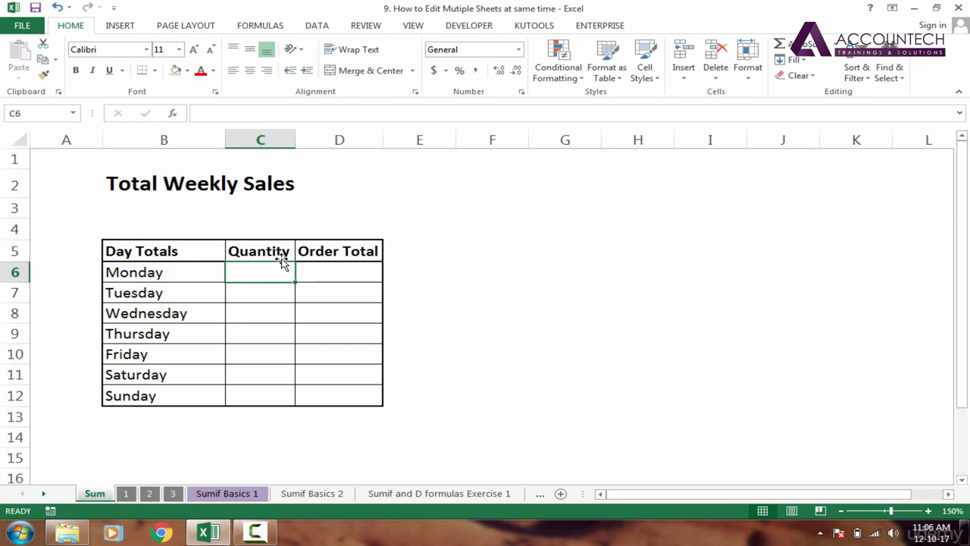
# - Enter =SUM('1:3'!C6) in cell C6 of the Sum sheet to total Monday's Quantity across sheets 1 to 3
pyautogui.write('=sum')
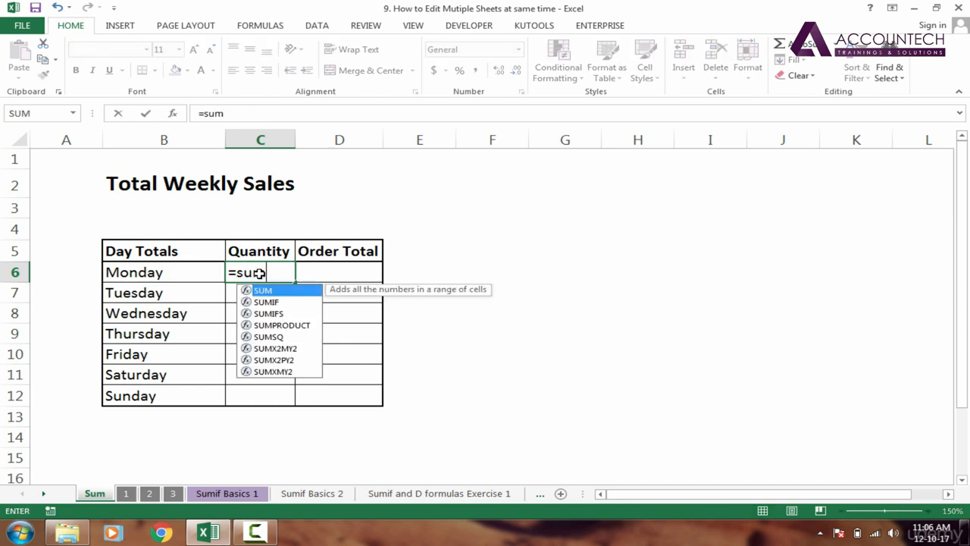
pyautogui.press('Tab')
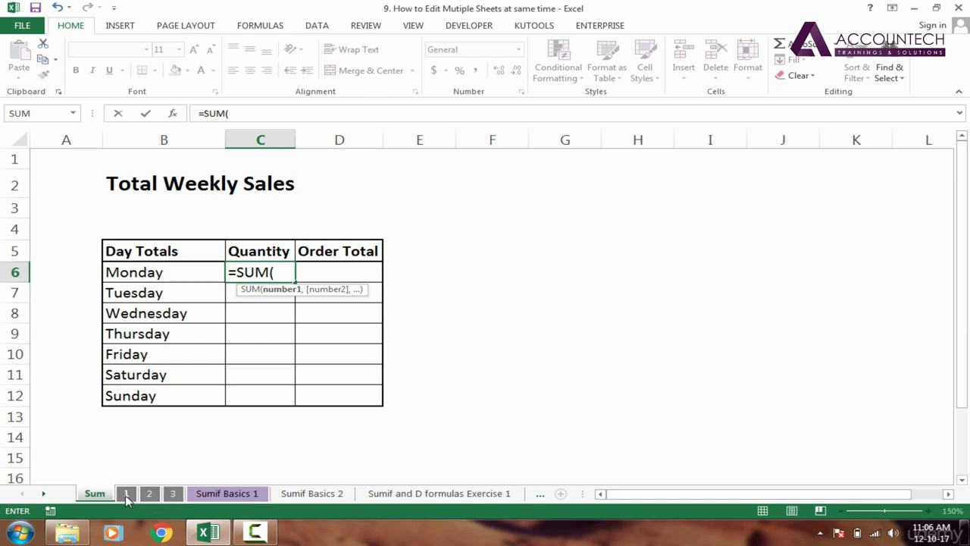
pyautogui.click(126, 494)
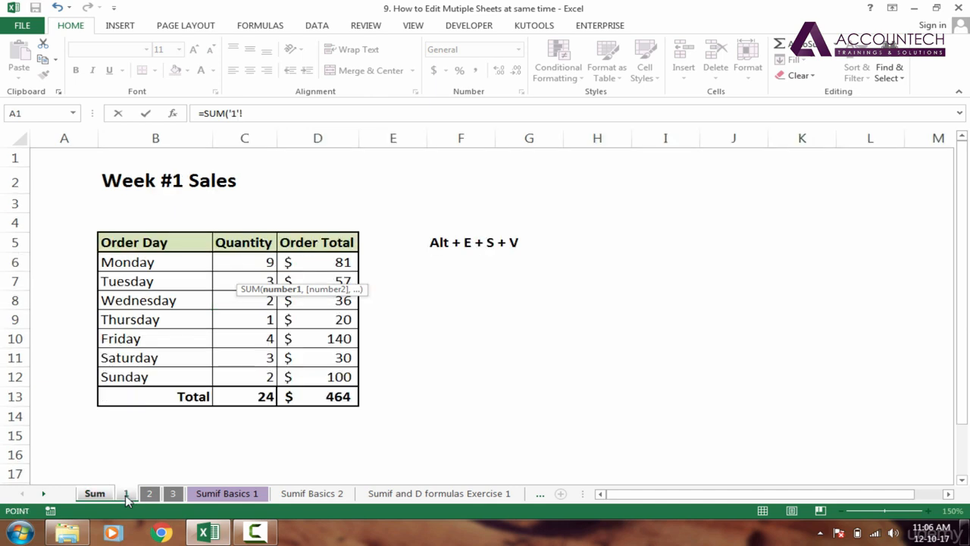
pyautogui.click(255, 260)
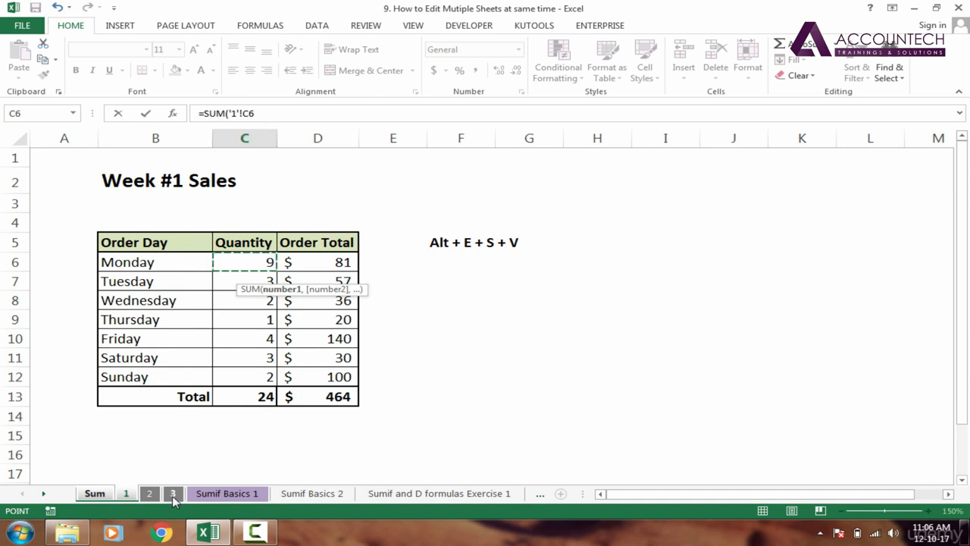
pyautogui.keyDown('shift'); pyautogui.click(172, 494); pyautogui.keyUp('shift')
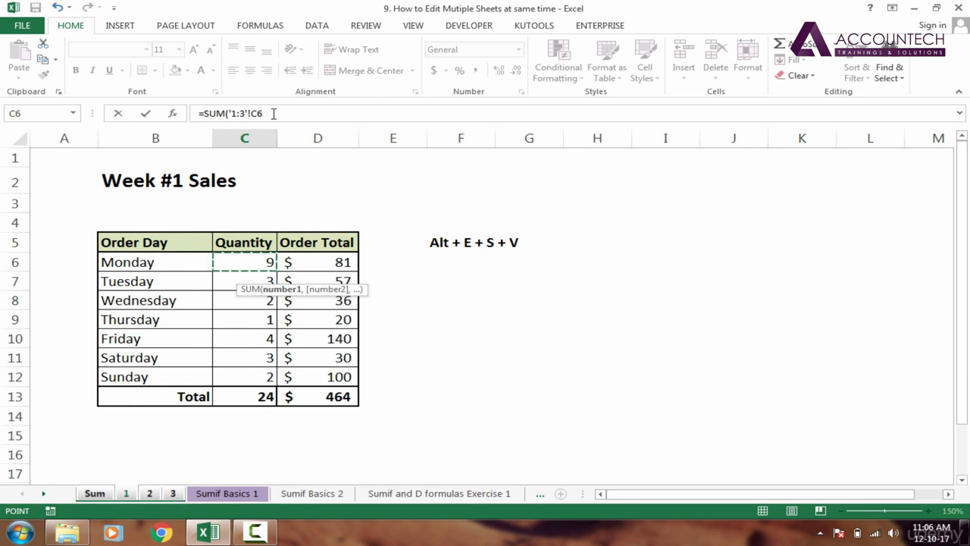
pyautogui.press('Return')
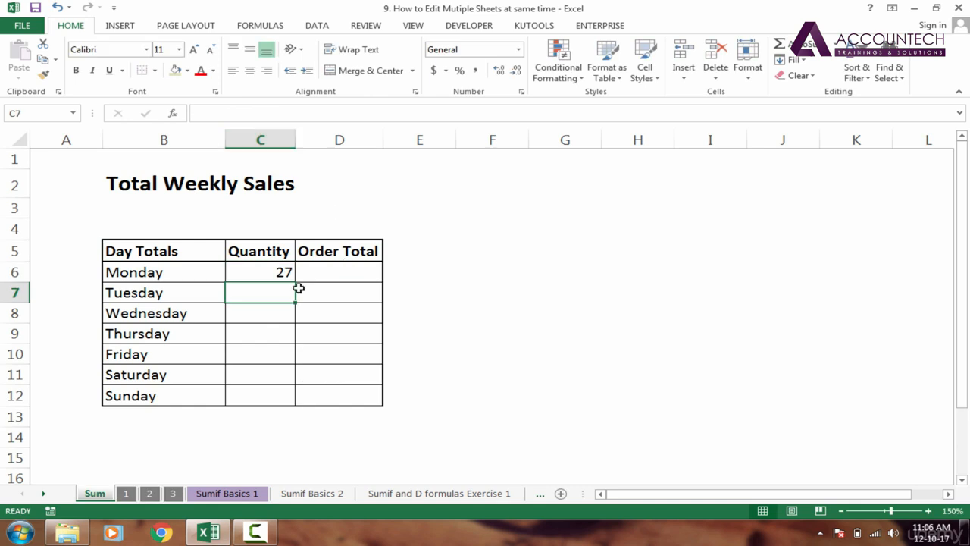
# - Compare the formula in C6 on the Sum sheet with the Quantity and Order Total cells on sheets 1 and 2
pyautogui.click(288, 279)
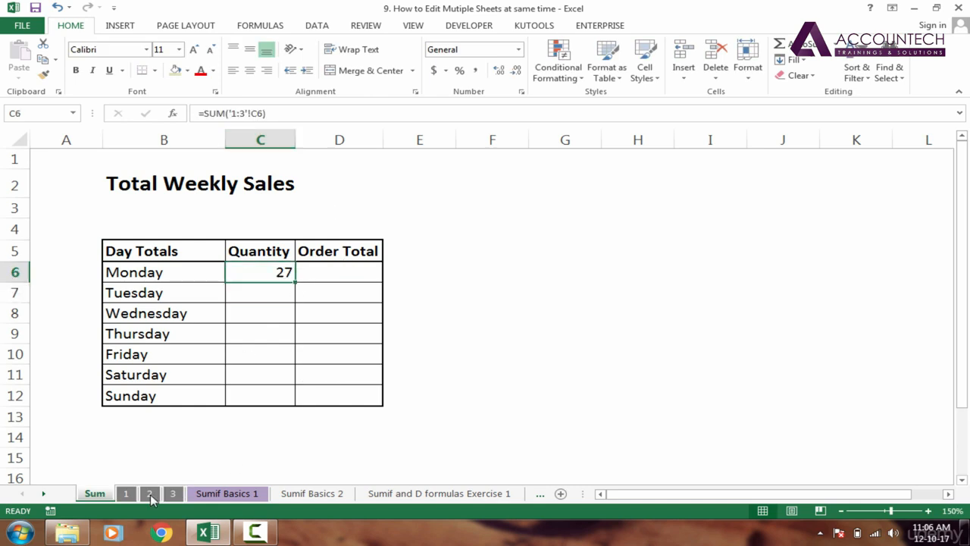
pyautogui.click(126, 493)
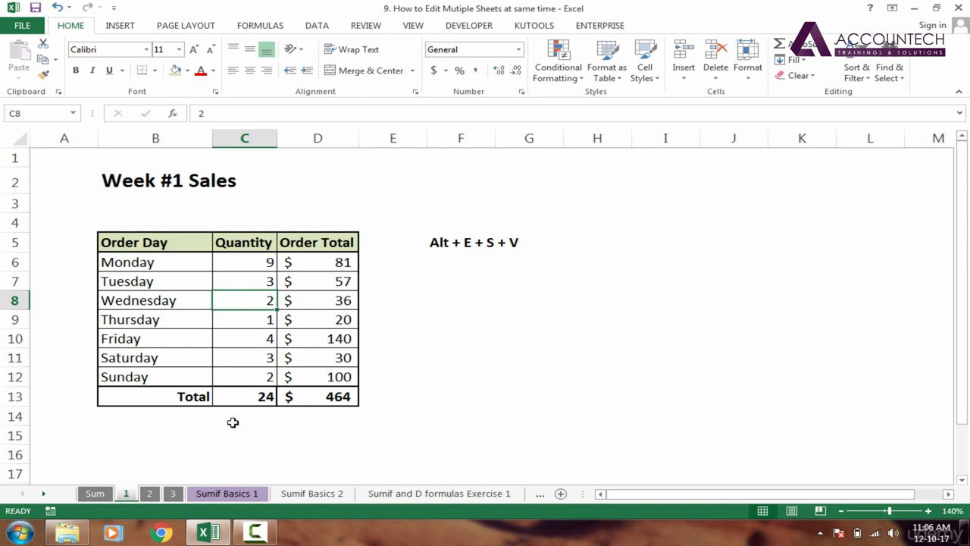
pyautogui.click(157, 493)
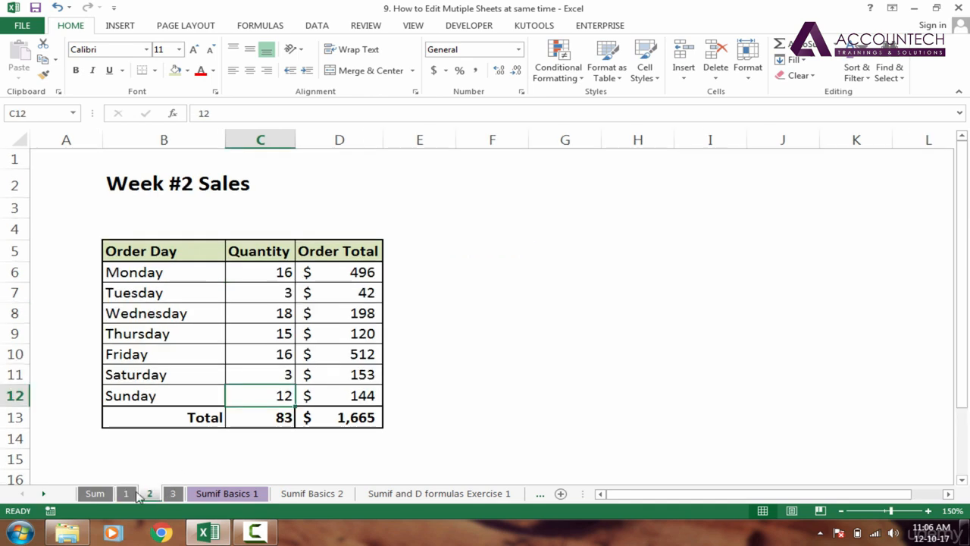
pyautogui.click(267, 274)
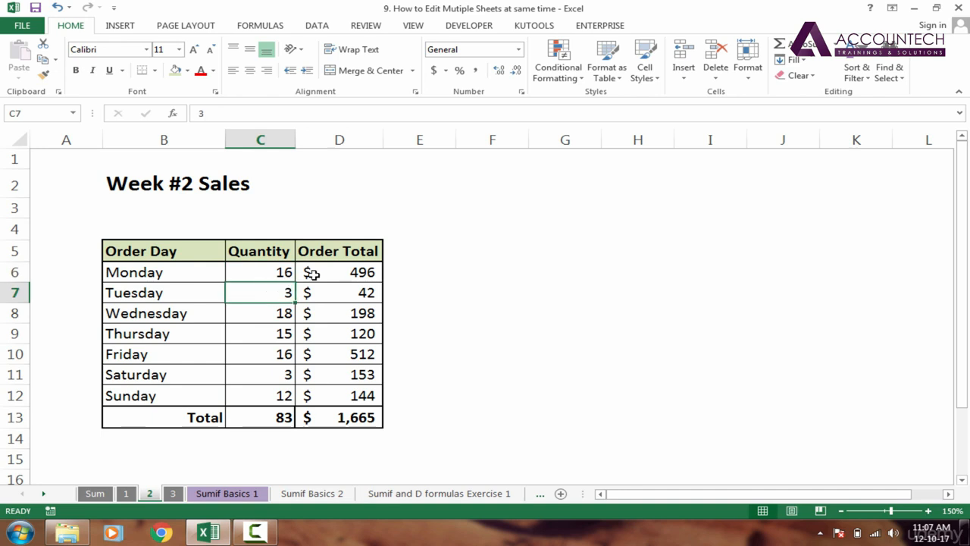
pyautogui.click(323, 274)
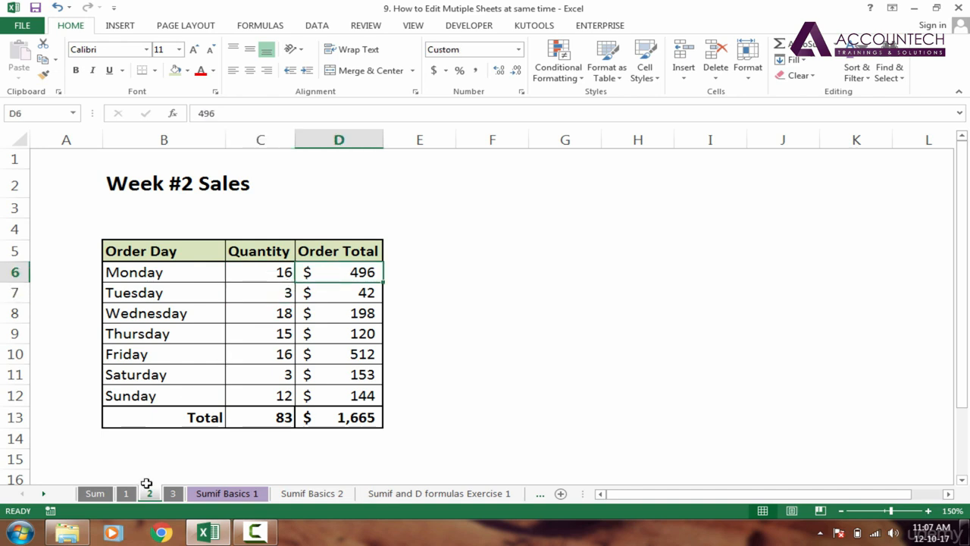
pyautogui.click(95, 493)
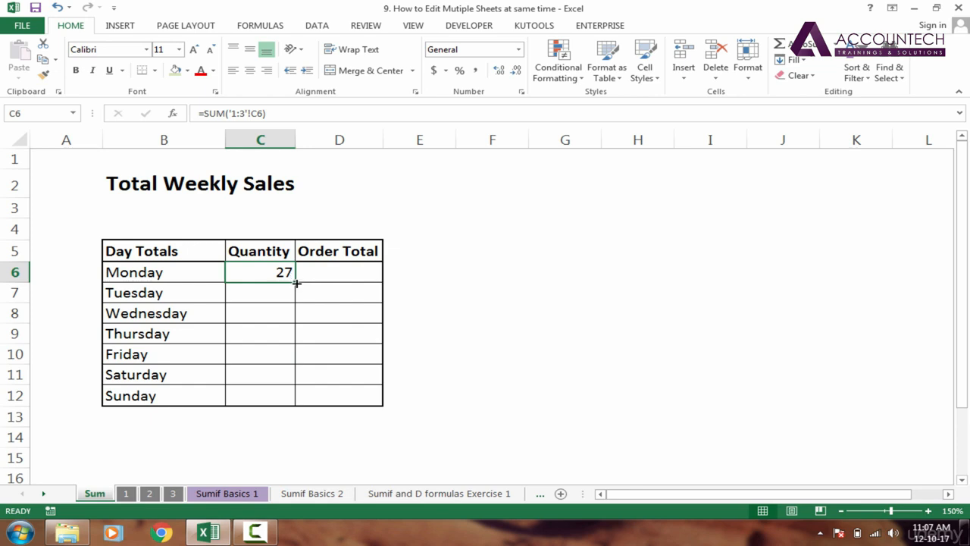
# - Fill Monday's Quantity formula across to Order Total, and copy both formulas down through Sunday
pyautogui.moveTo(297, 282); pyautogui.dragTo(383, 284)
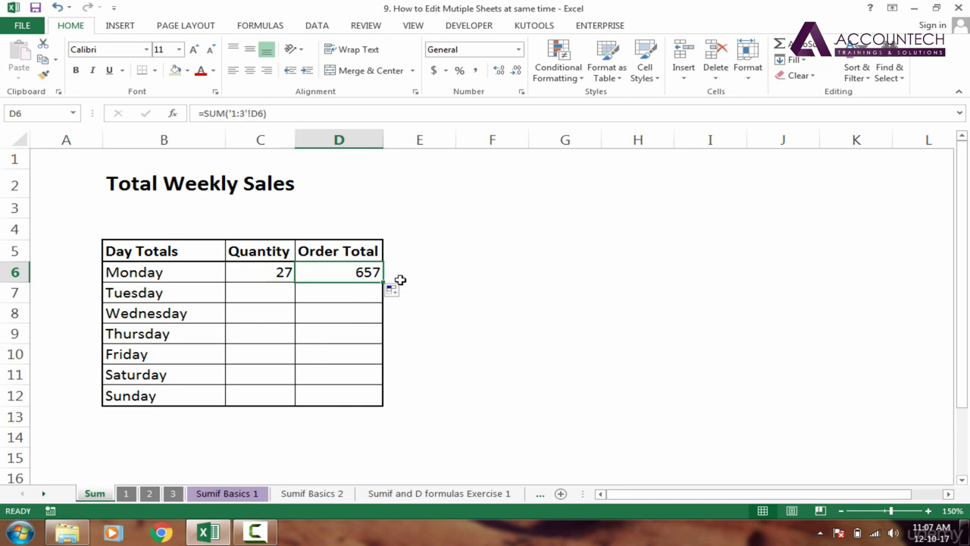
pyautogui.moveTo(287, 273); pyautogui.dragTo(356, 276)
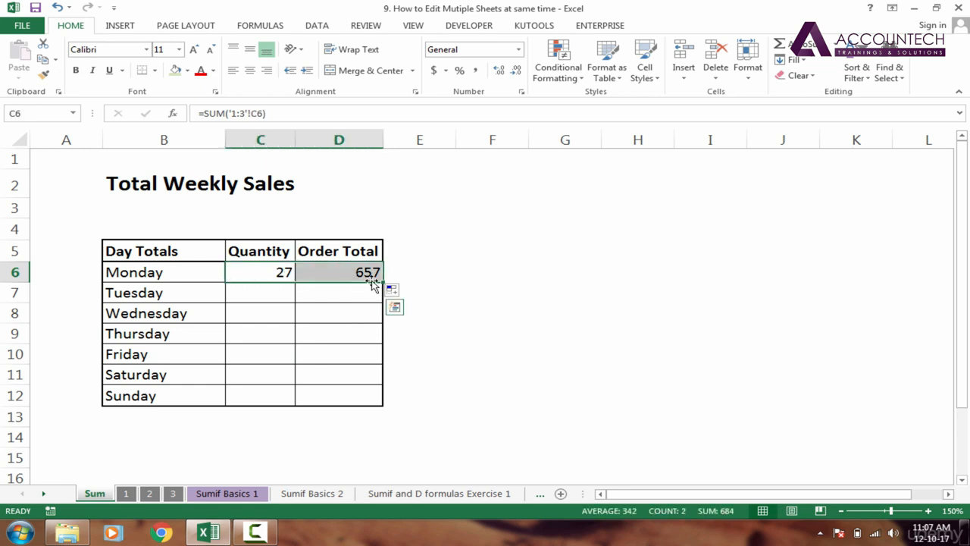
pyautogui.doubleClick(382, 281)
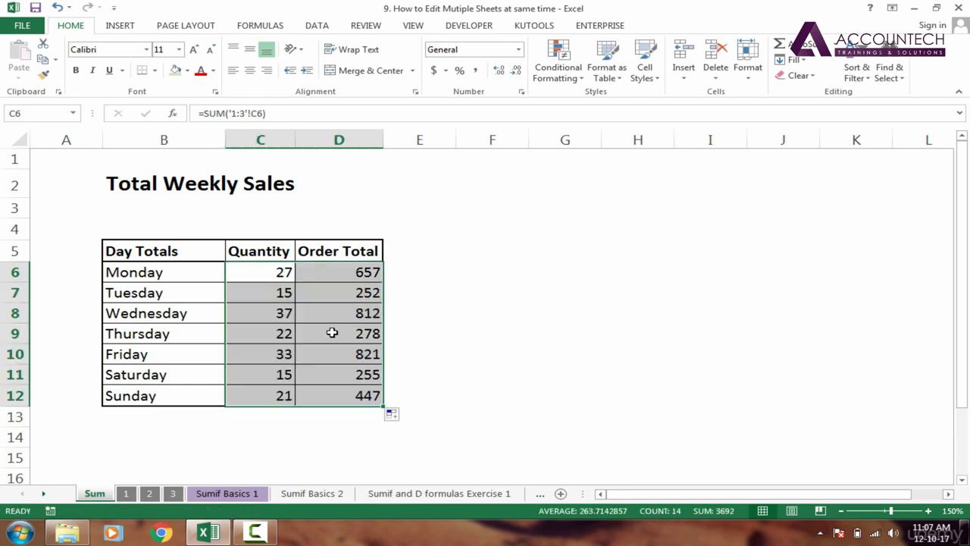
# - Inspect the filled SUM formulas in the Quantity and Order Total columns, including cells C7, D8 and C6
pyautogui.click(332, 333)
pyautogui.click(282, 294)
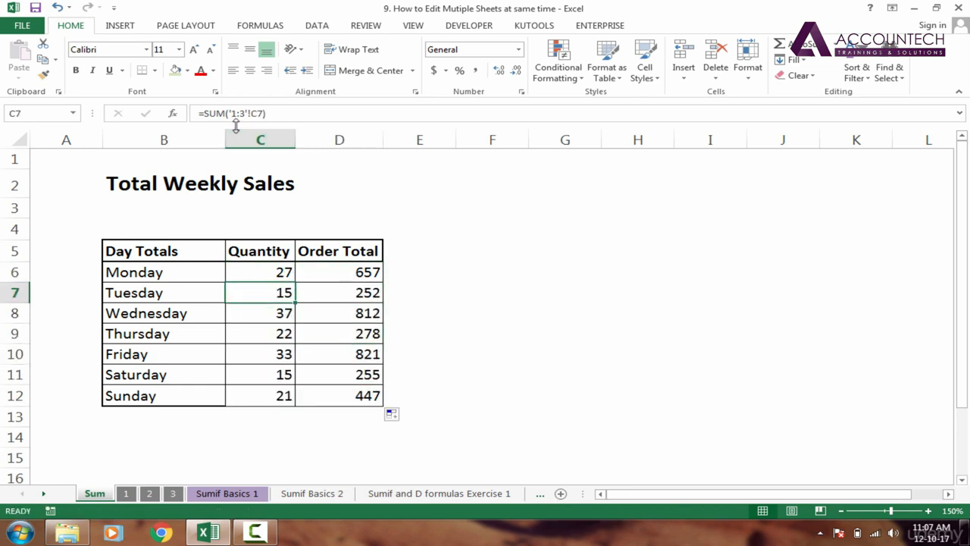
pyautogui.click(315, 314)
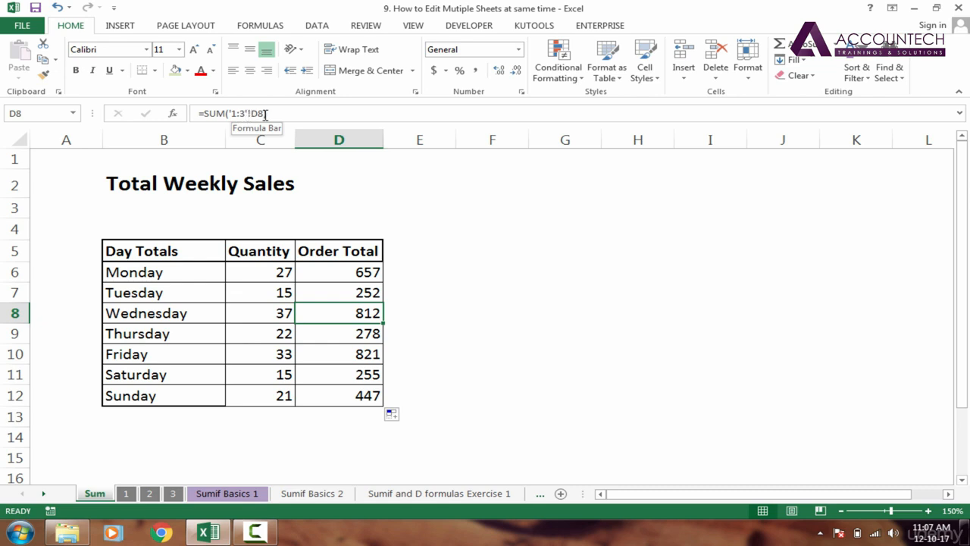
pyautogui.click(284, 289)
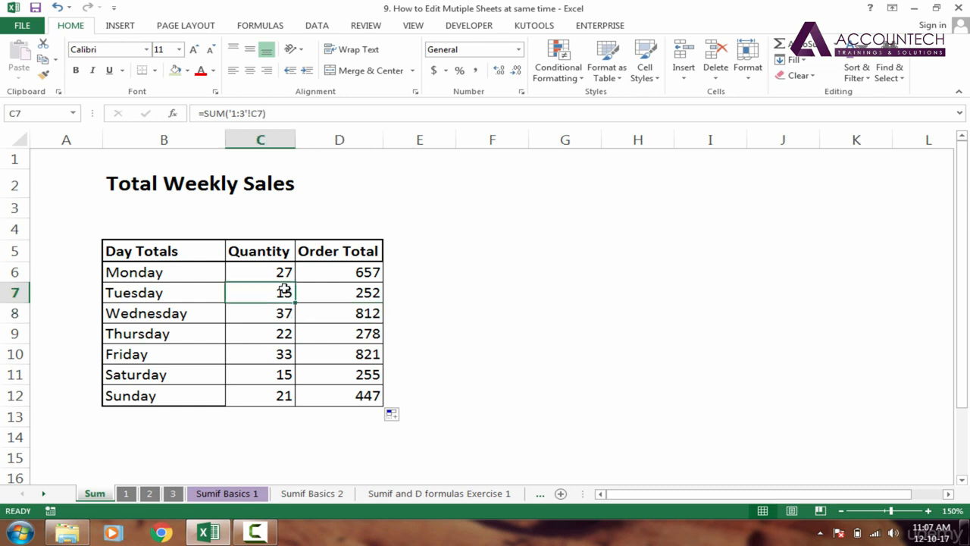
pyautogui.click(266, 267)
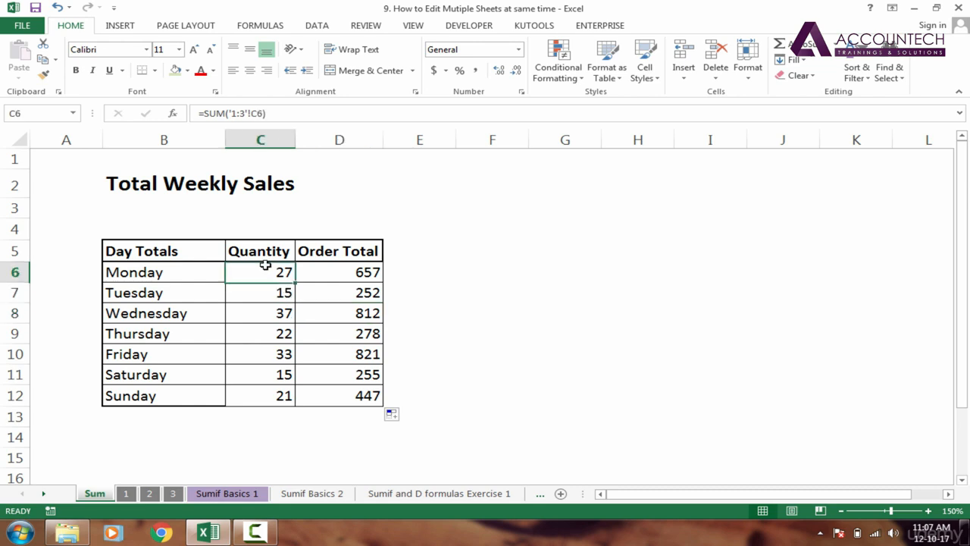
pyautogui.click(273, 254)
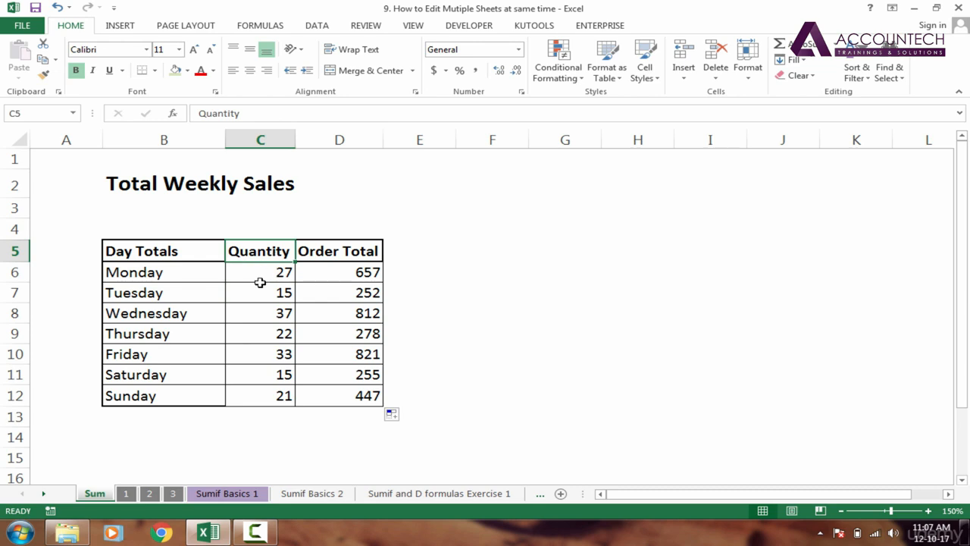
# - Clear the Sales total in cell C14 of the Sumif Basics 1 sheet
pyautogui.click(260, 283)
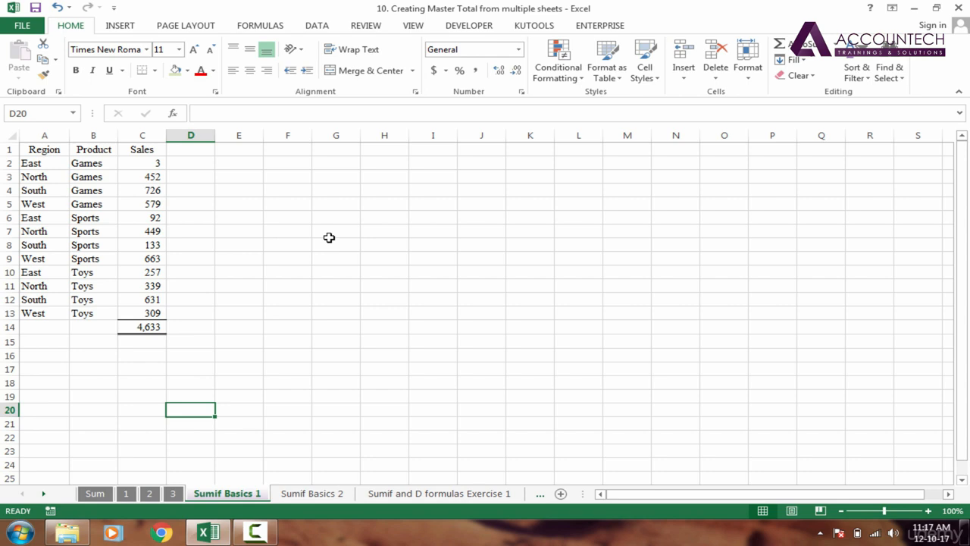
pyautogui.click(245, 188)
pyautogui.click(145, 327)
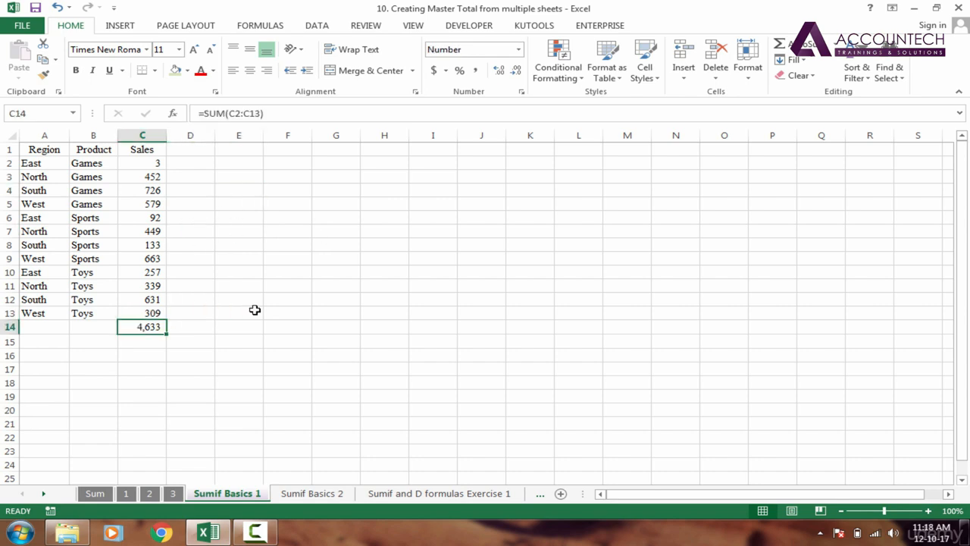
pyautogui.press('Delete')
pyautogui.click(291, 271)
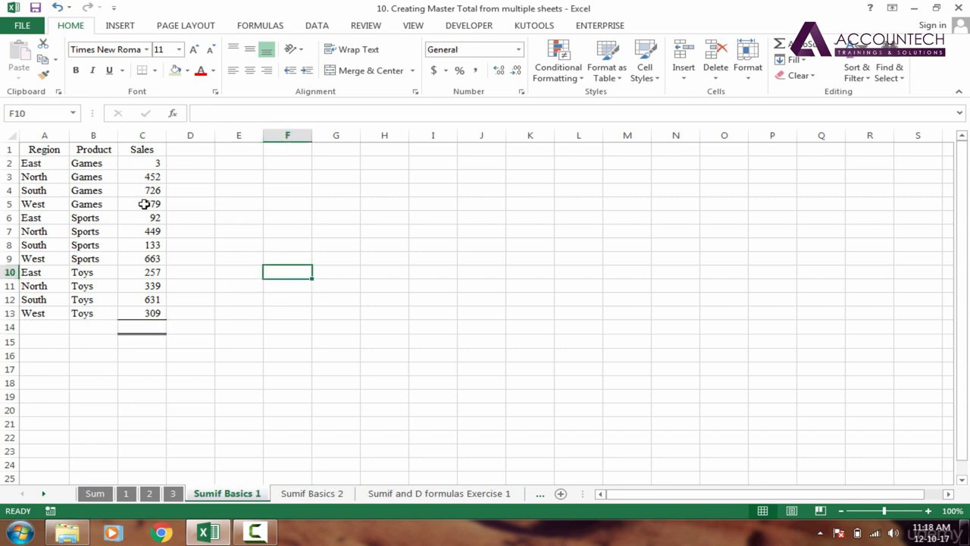
# - Total the Sales figures in C14 with a manually entered SUM of C2:C13, and clear that cell again
pyautogui.moveTo(41, 169); pyautogui.dragTo(42, 245)
pyautogui.moveTo(76, 163); pyautogui.dragTo(90, 205)
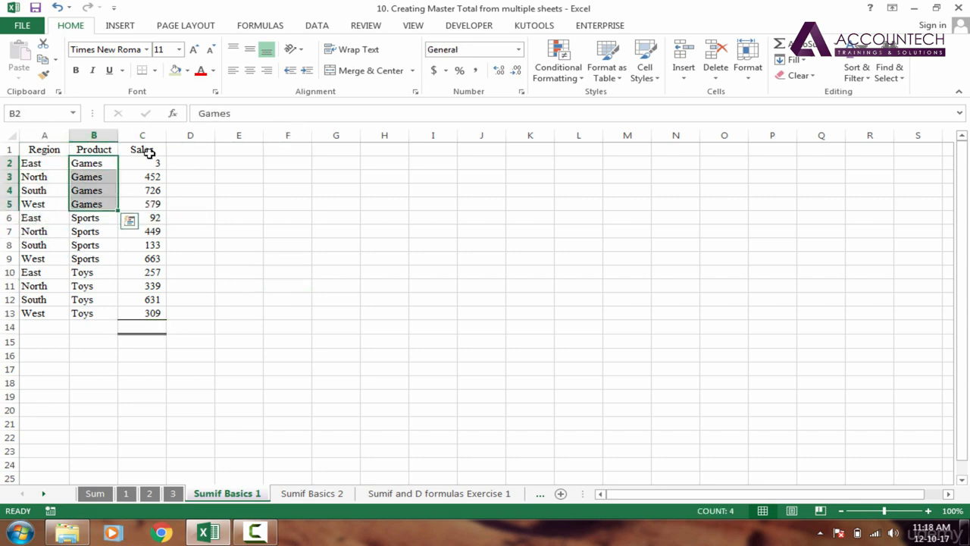
pyautogui.moveTo(147, 162); pyautogui.dragTo(152, 204)
pyautogui.moveTo(154, 270); pyautogui.dragTo(151, 314)
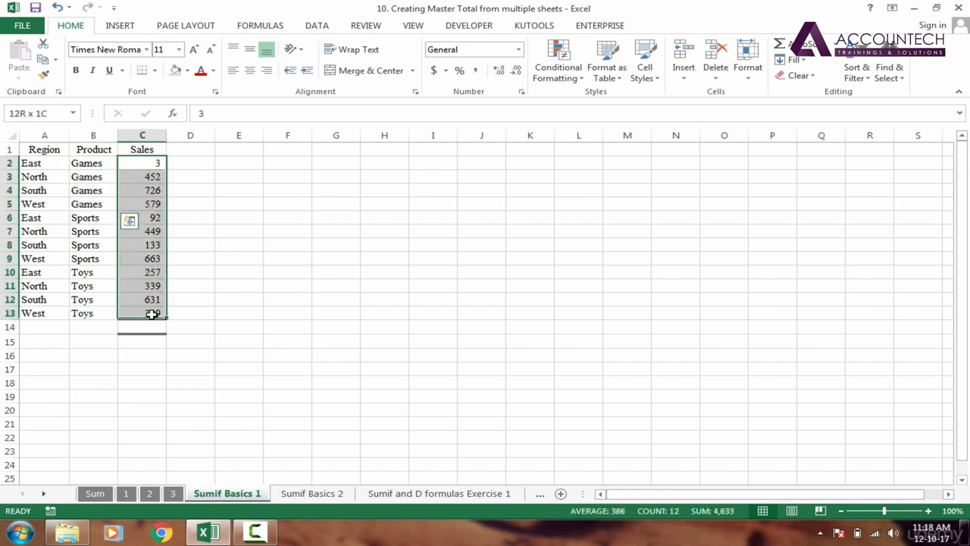
pyautogui.click(157, 331)
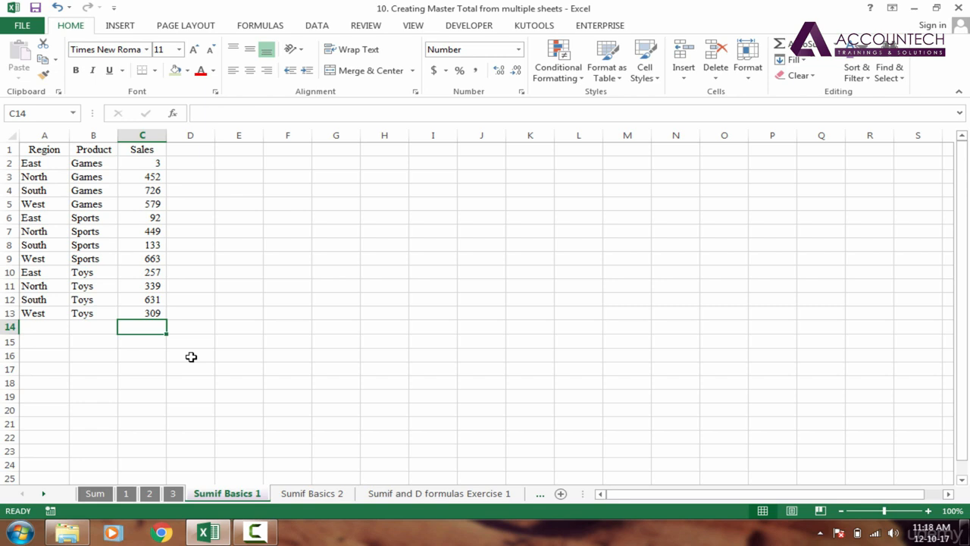
pyautogui.write('=SUM(')
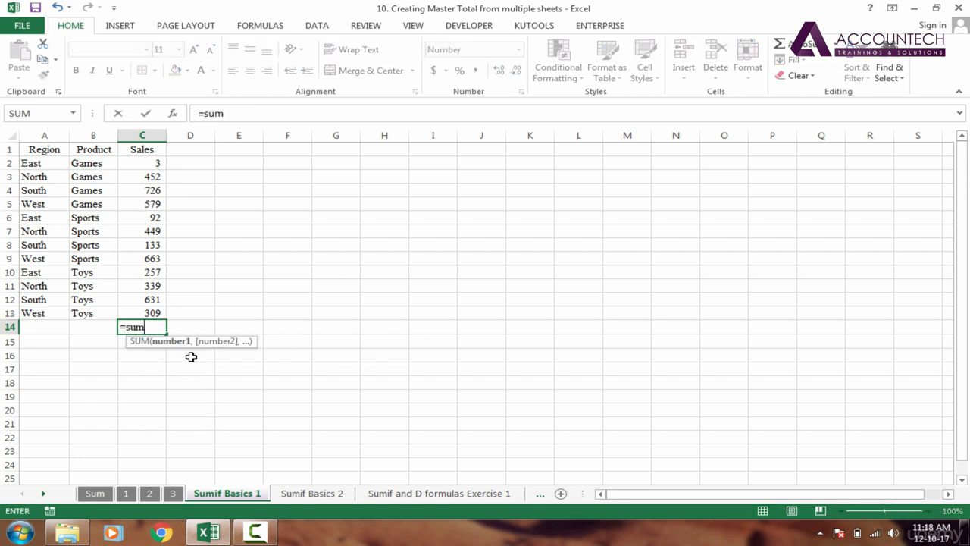
pyautogui.moveTo(154, 314); pyautogui.dragTo(158, 168)
pyautogui.press('Return')
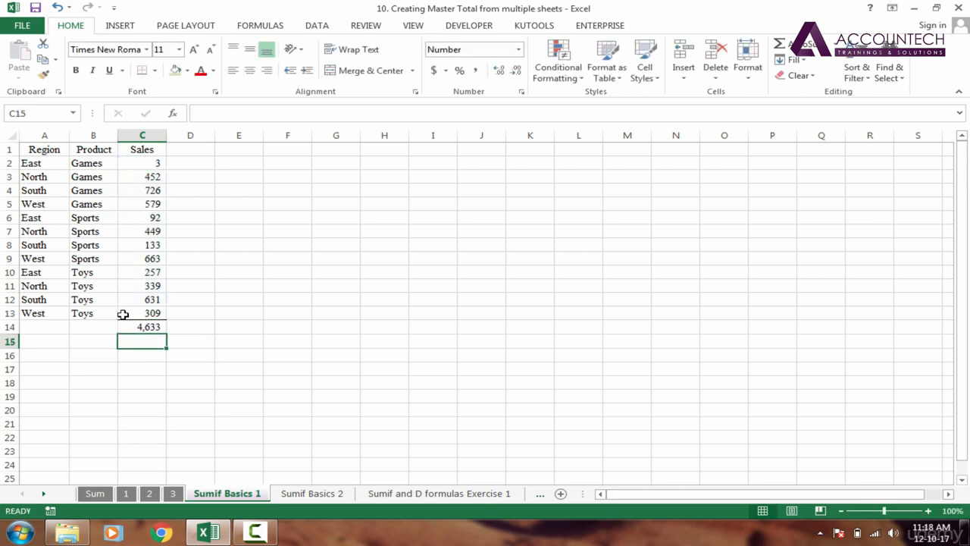
pyautogui.click(141, 325)
pyautogui.press('Delete')
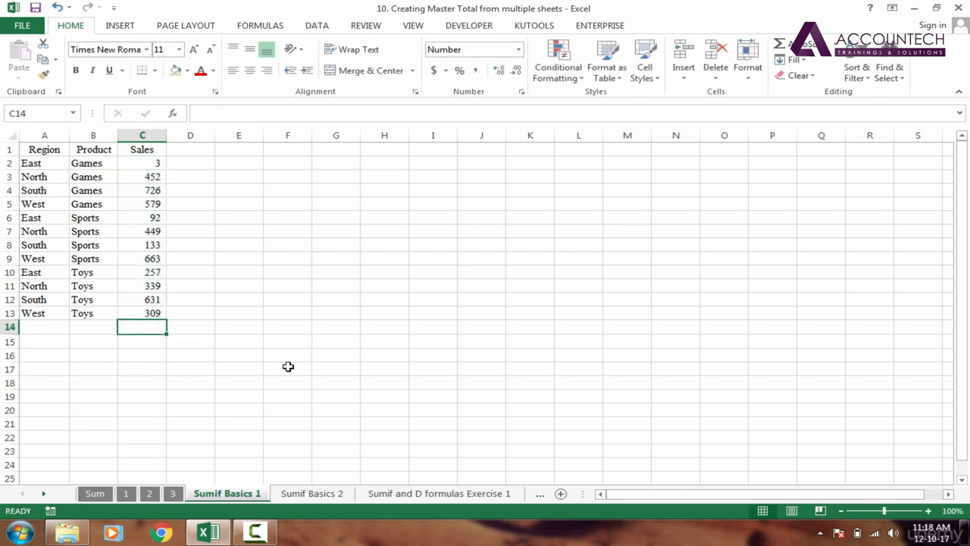
# - Use AutoSum in cell C14 to total the Sales figures in C2:C13, and check the resulting formula
pyautogui.click(219, 355)
pyautogui.click(148, 331)
pyautogui.hotkey('alt', '=')
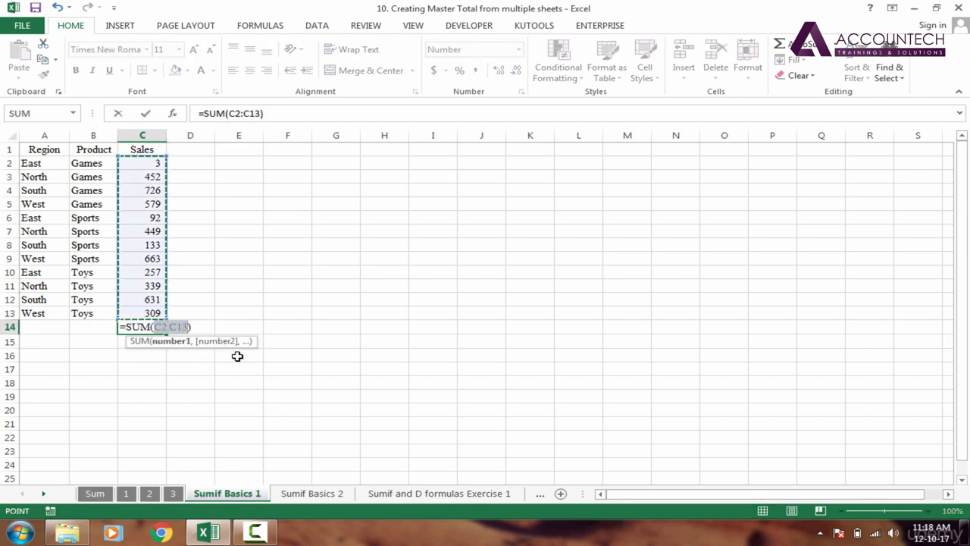
pyautogui.press('Return')
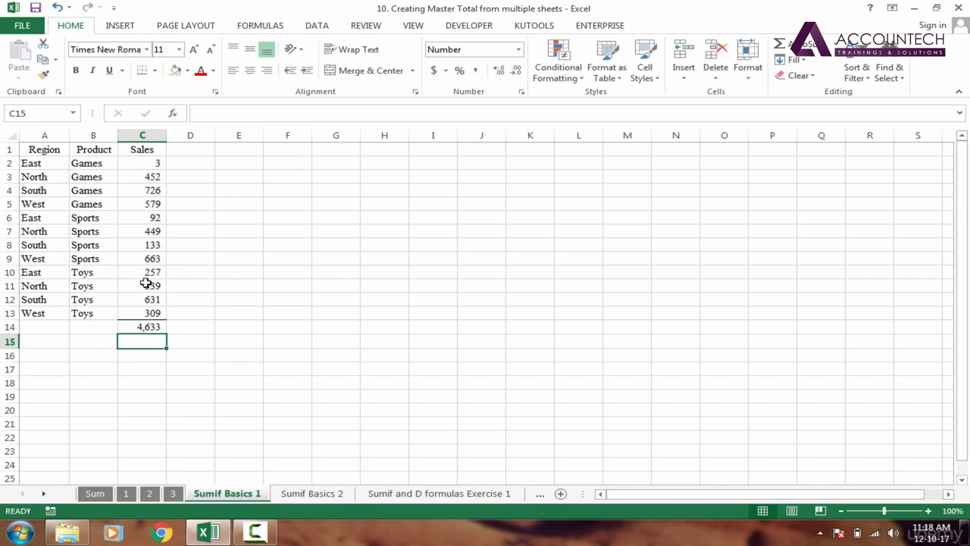
pyautogui.click(149, 330)
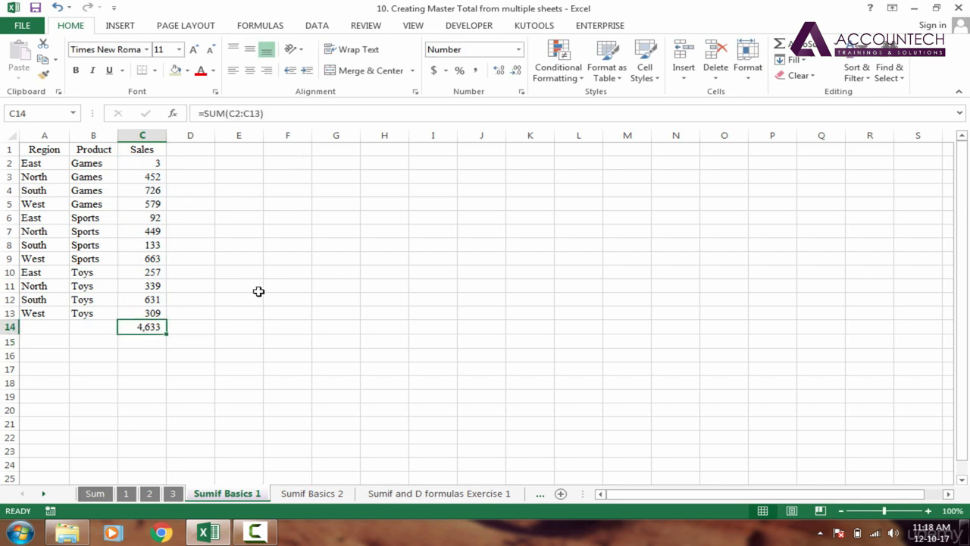
pyautogui.click(293, 227)
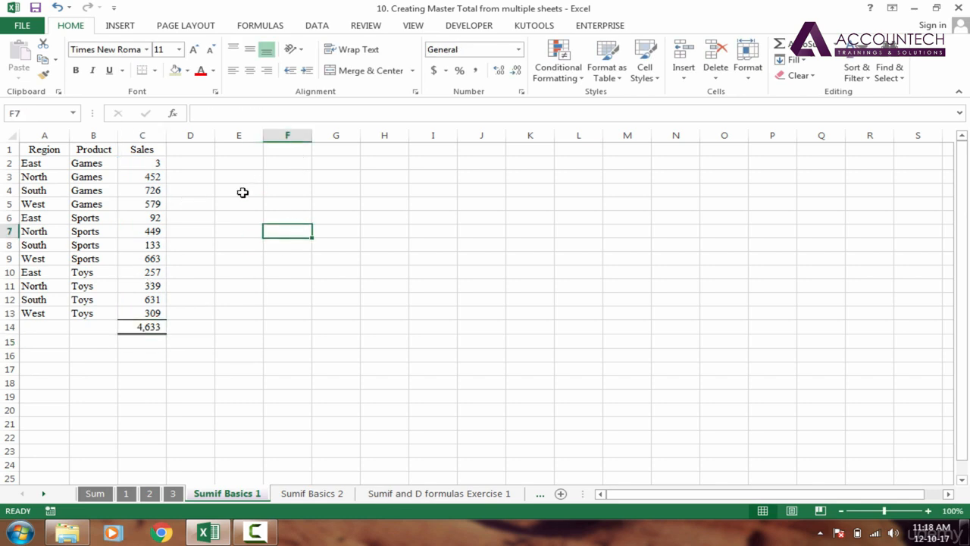
# - Examine the repeated Region entries, such as East and North, alongside their Sales figures
pyautogui.moveTo(151, 163); pyautogui.dragTo(151, 313)
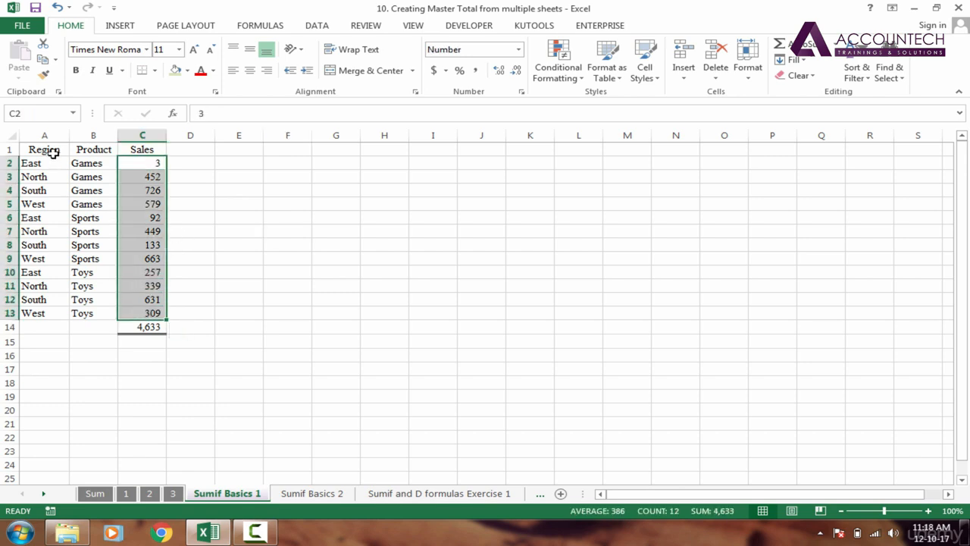
pyautogui.click(315, 168)
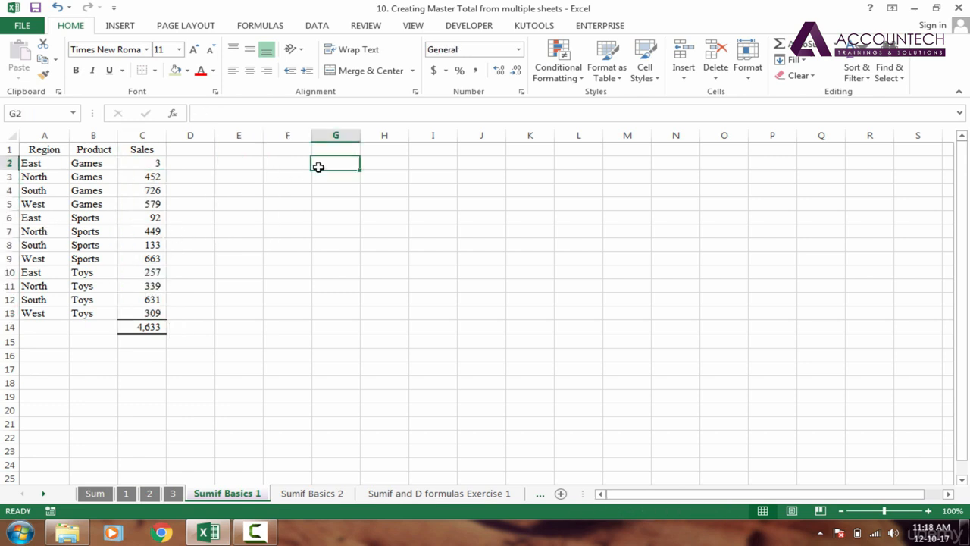
pyautogui.click(34, 165)
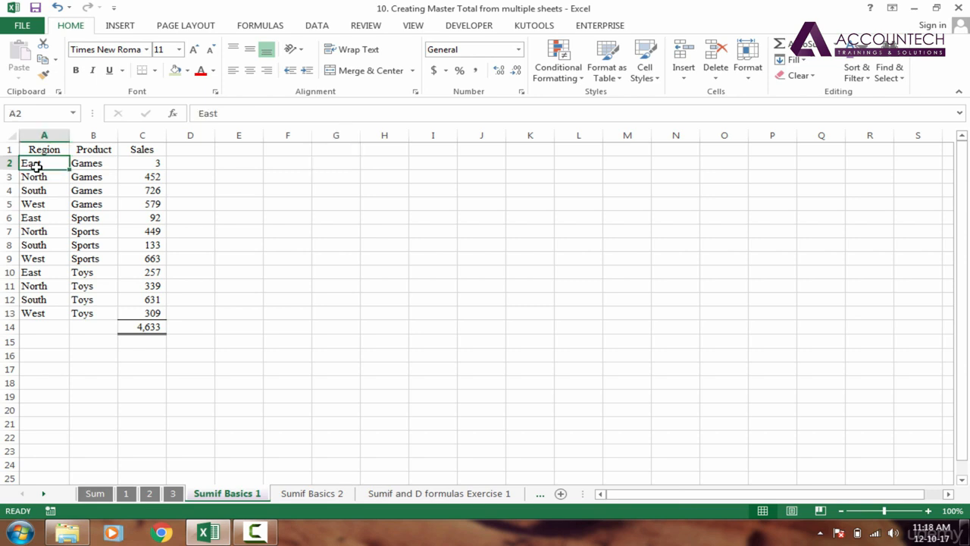
pyautogui.click(141, 163)
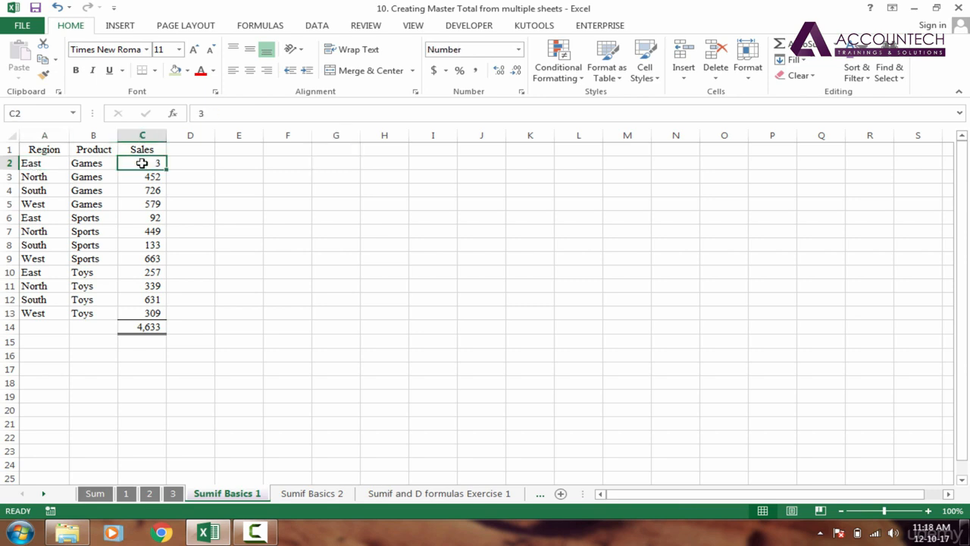
pyautogui.click(31, 179)
pyautogui.click(258, 177)
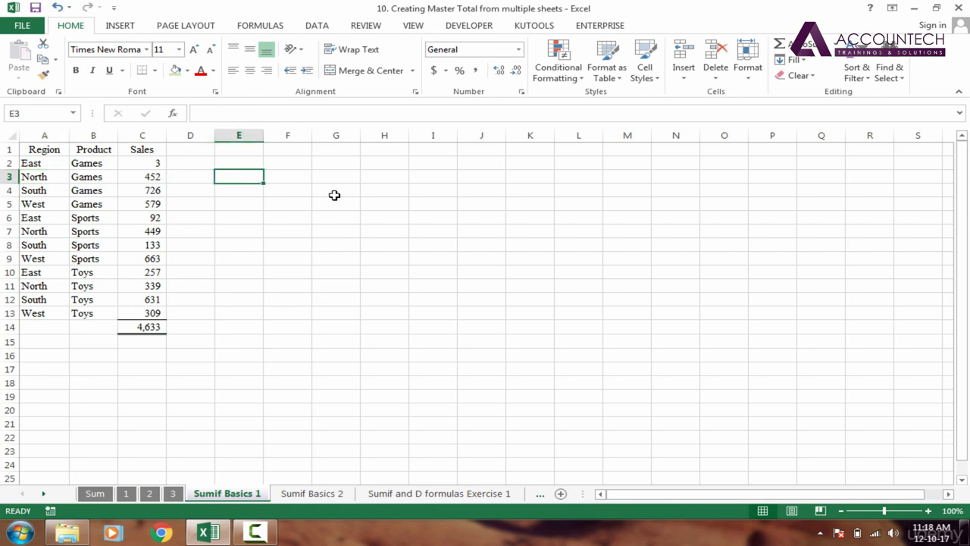
pyautogui.click(250, 167)
pyautogui.click(48, 164)
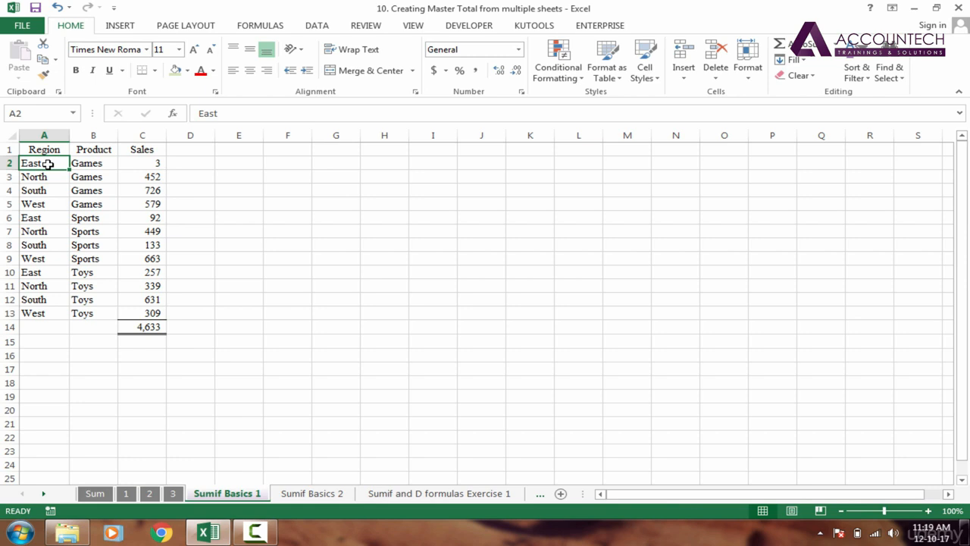
pyautogui.click(249, 154)
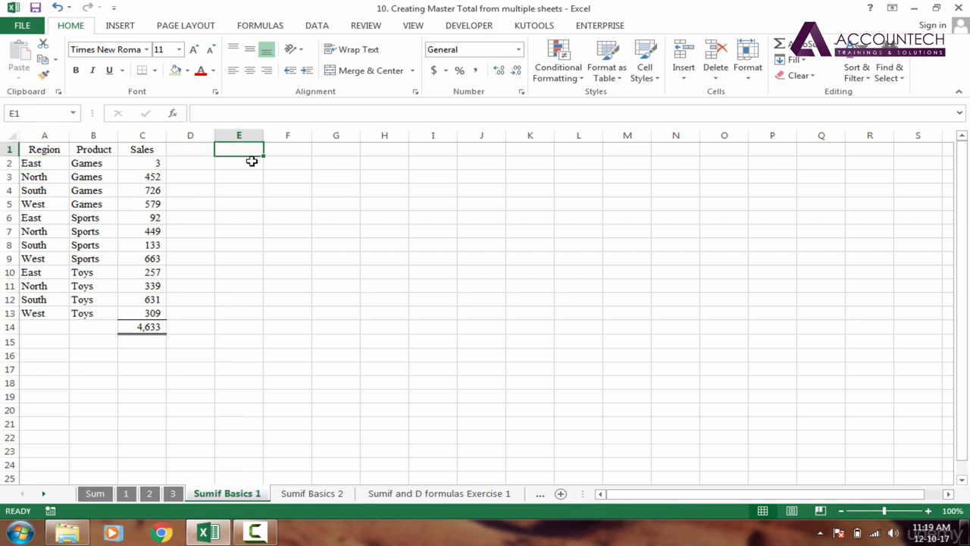
pyautogui.moveTo(48, 152); pyautogui.dragTo(46, 313)
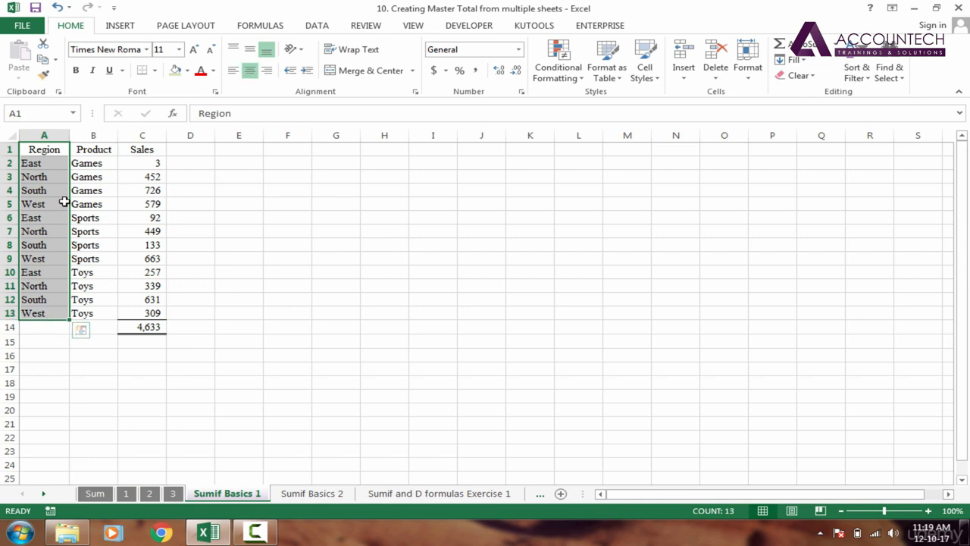
pyautogui.click(64, 202)
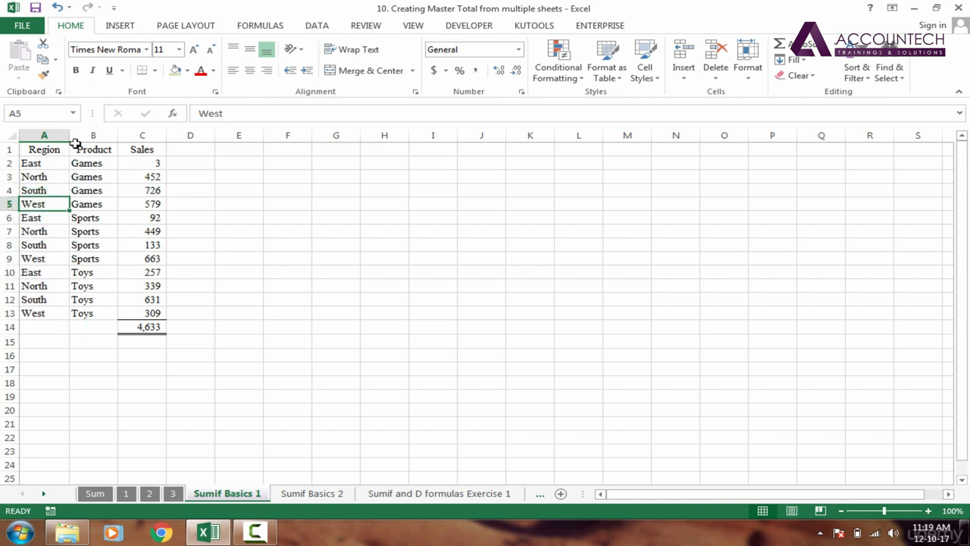
pyautogui.moveTo(68, 146); pyautogui.dragTo(41, 310)
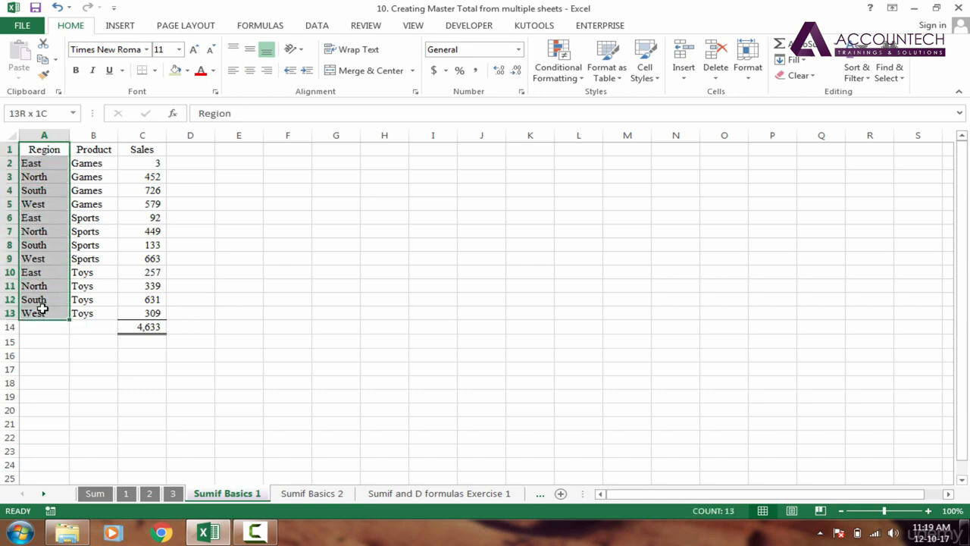
pyautogui.click(55, 149)
pyautogui.hotkey('ctrl', 'shift', 'Down')
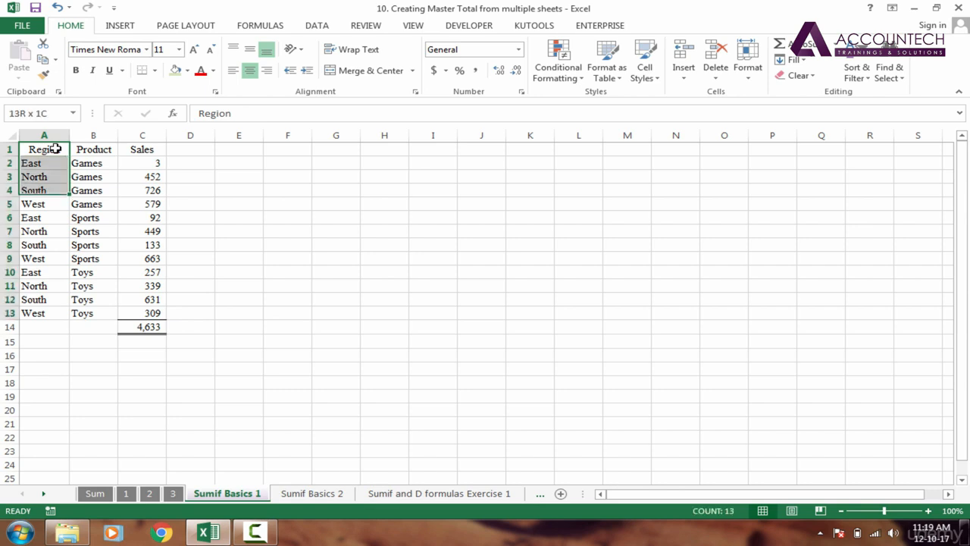
pyautogui.hotkey('ctrl', 'c')
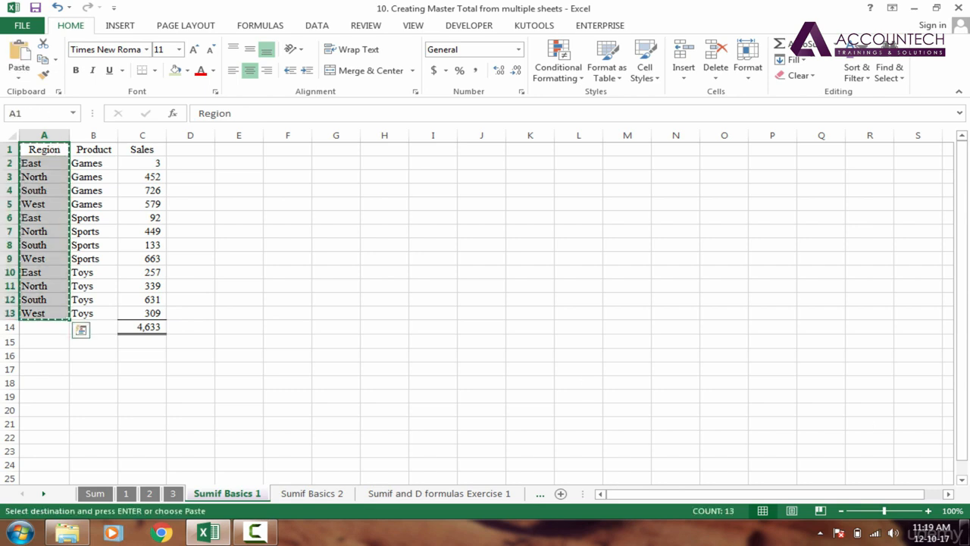
pyautogui.click(928, 510)
pyautogui.click(928, 511)
pyautogui.click(929, 511)
pyautogui.click(928, 510)
pyautogui.click(928, 511)
pyautogui.click(929, 511)
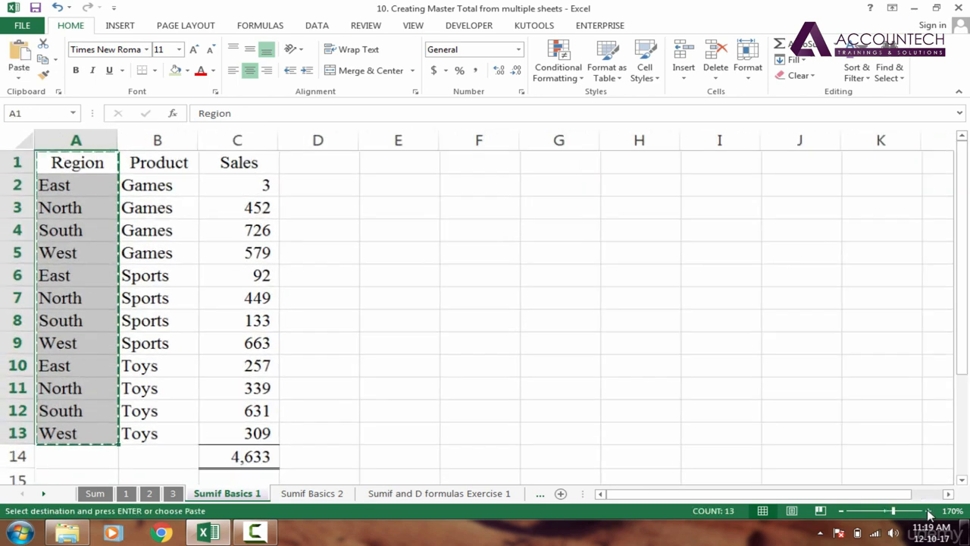
pyautogui.click(929, 511)
pyautogui.press('Escape')
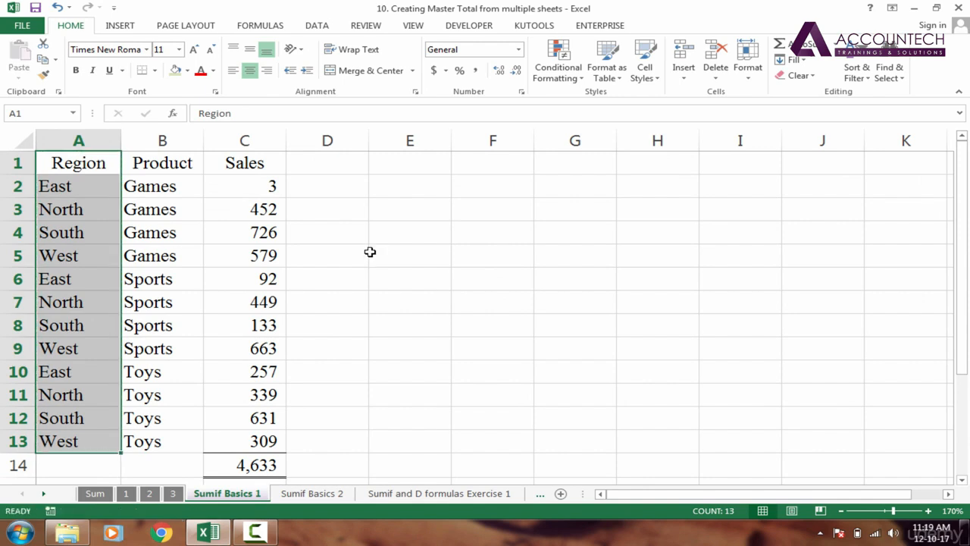
# - Copy the Region column from A1:A13, including its header, into column F starting at F1
pyautogui.click(89, 167)
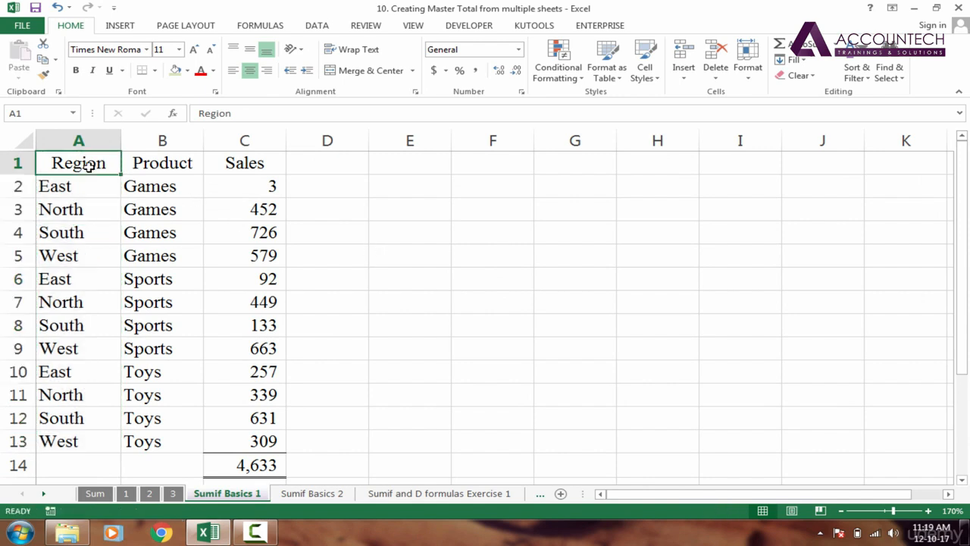
pyautogui.hotkey('ctrl', 'shift', 'Down')
pyautogui.hotkey('ctrl', 'c')
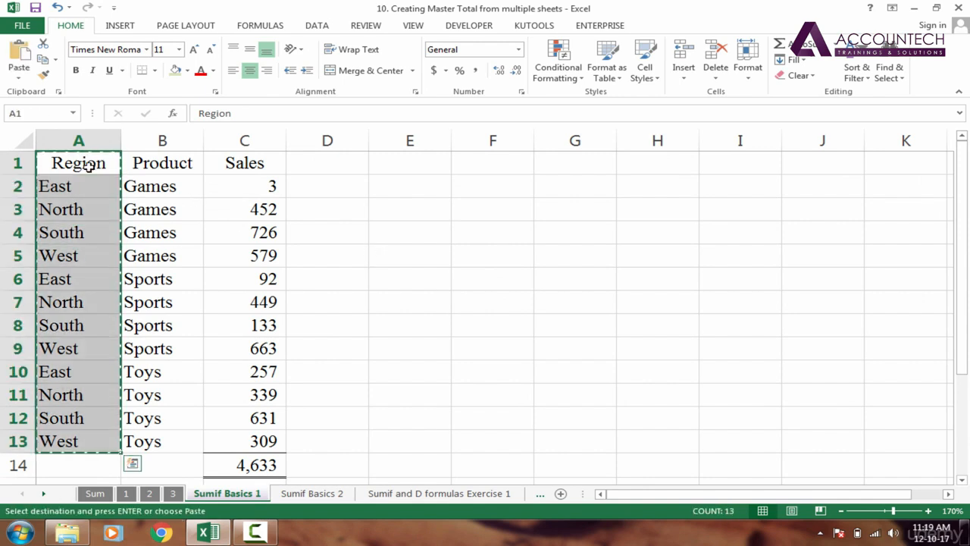
pyautogui.click(505, 167)
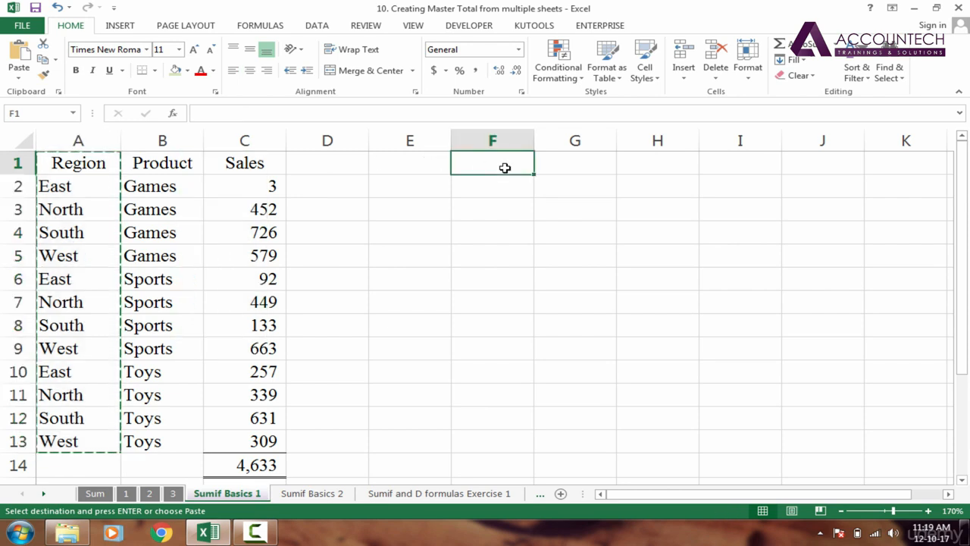
pyautogui.hotkey('ctrl', 'v')
pyautogui.press('Escape')
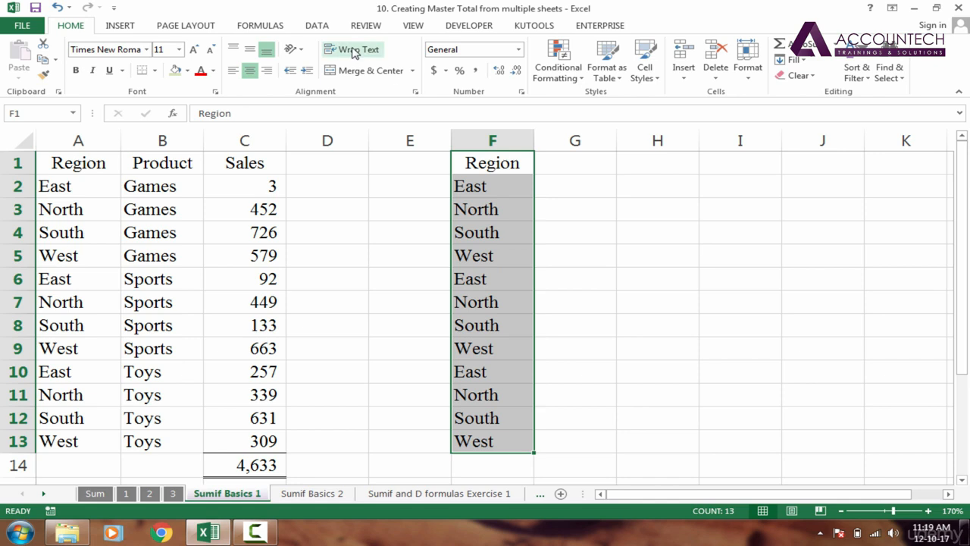
# - Remove duplicates from the copied Region list in column F, treating its first row as a header
pyautogui.click(317, 26)
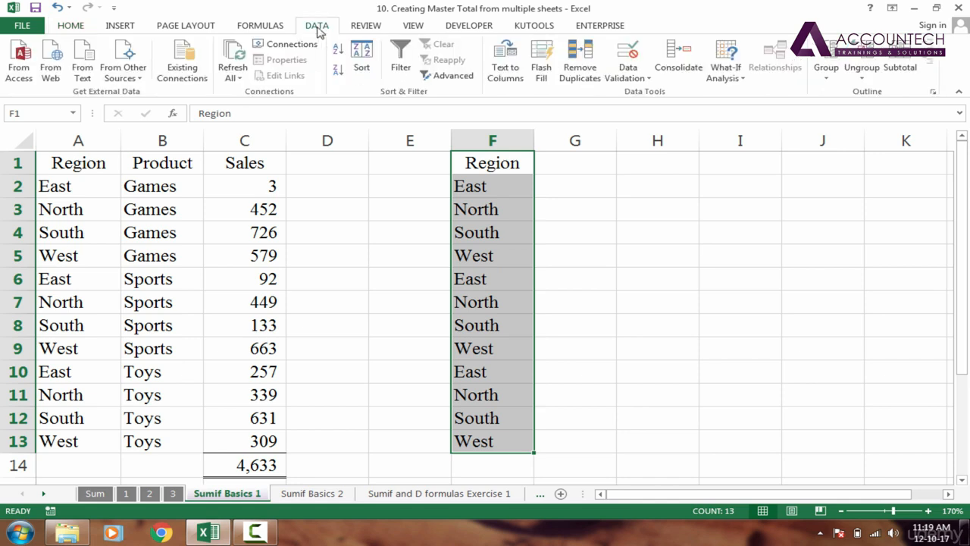
pyautogui.click(583, 70)
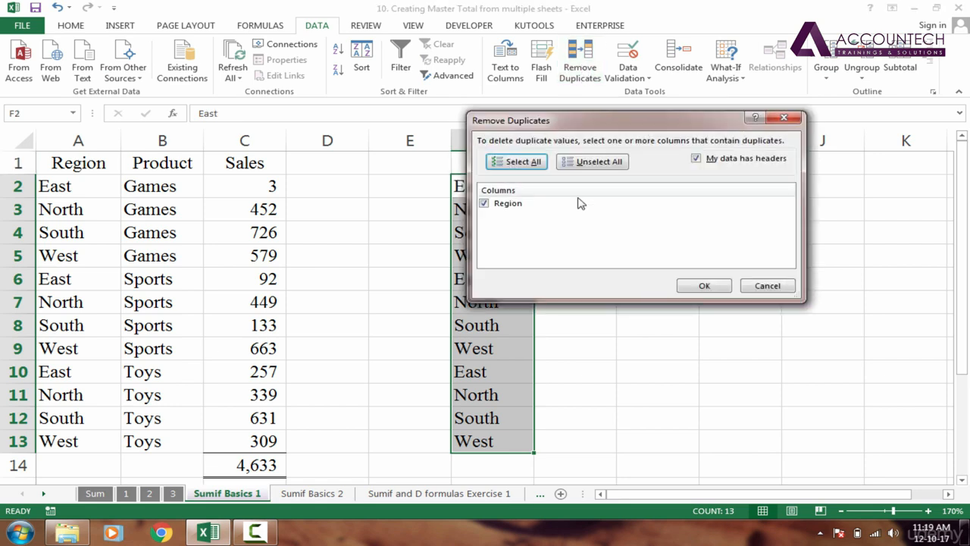
pyautogui.moveTo(584, 122); pyautogui.dragTo(722, 146)
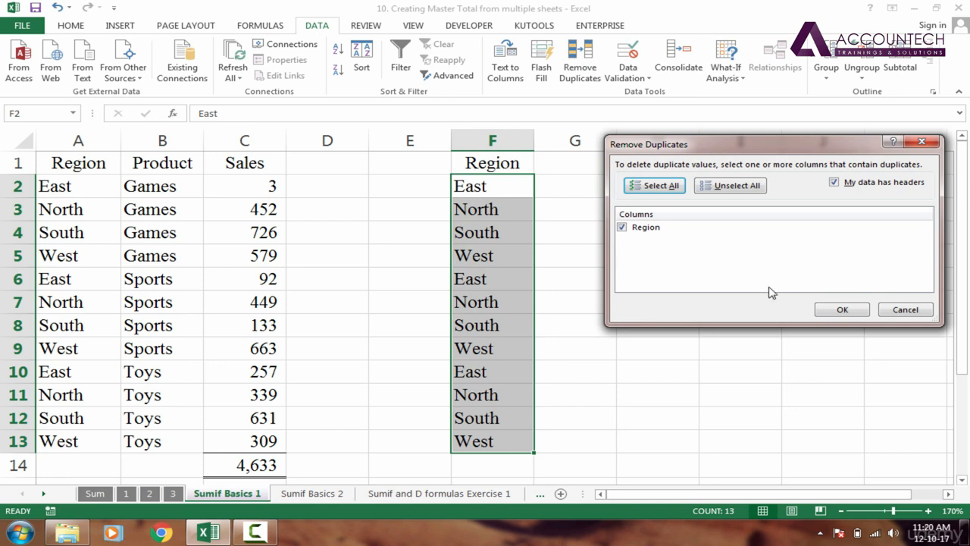
pyautogui.click(840, 310)
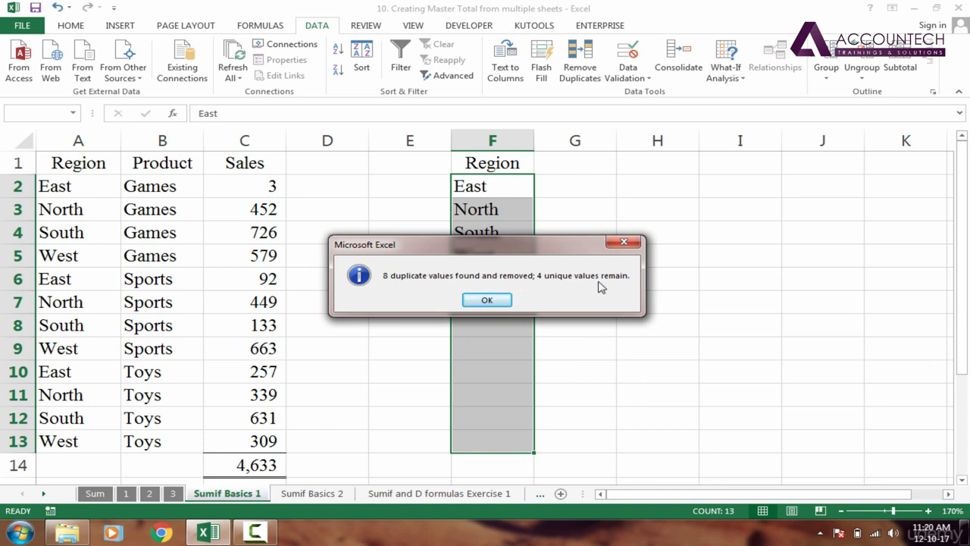
# - Dismiss the duplicate-removal message and left-align the Region list in F1:F5
pyautogui.click(488, 300)
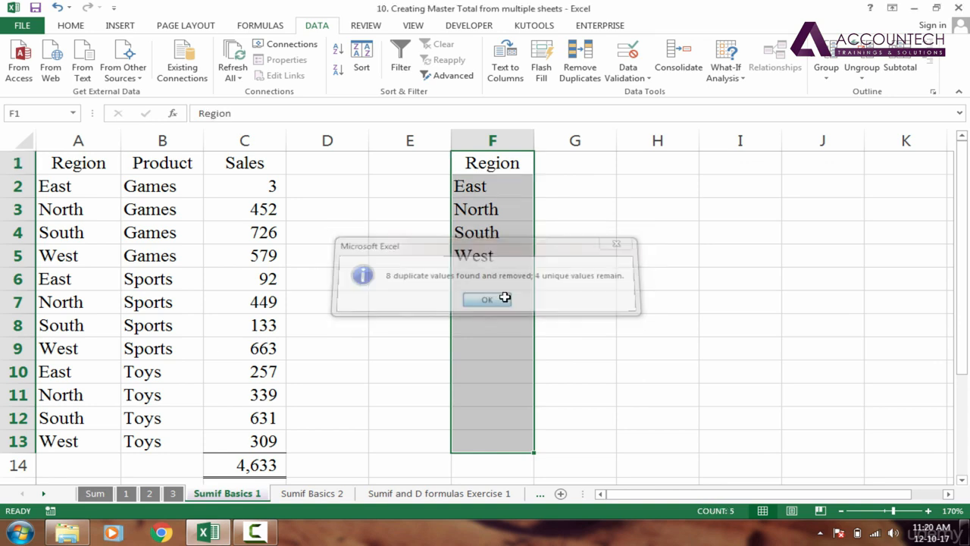
pyautogui.click(569, 238)
pyautogui.click(567, 174)
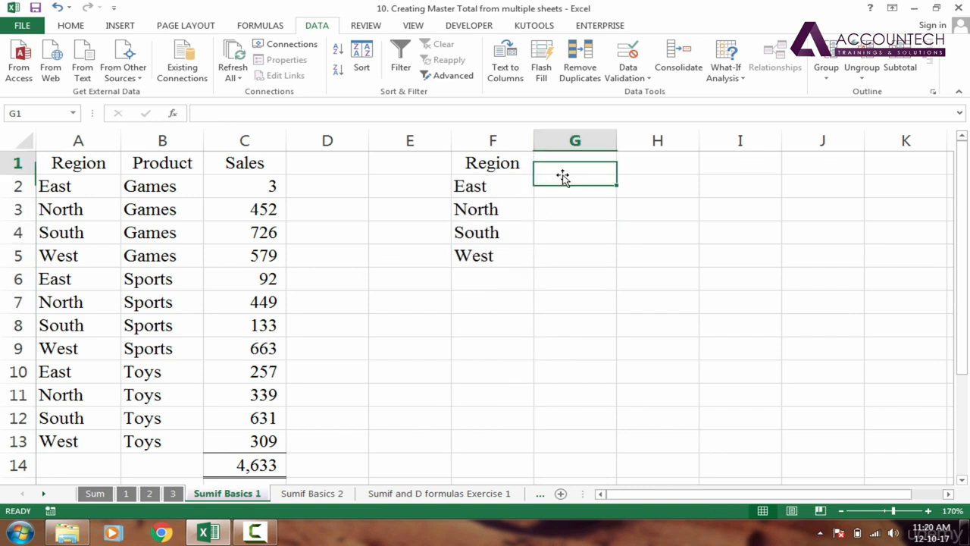
pyautogui.moveTo(494, 163); pyautogui.dragTo(491, 265)
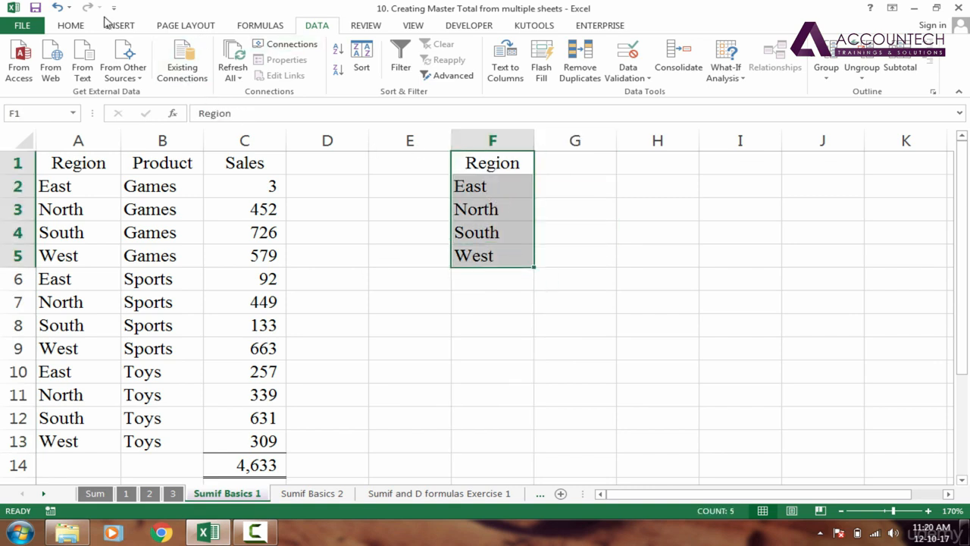
pyautogui.click(71, 25)
pyautogui.click(233, 73)
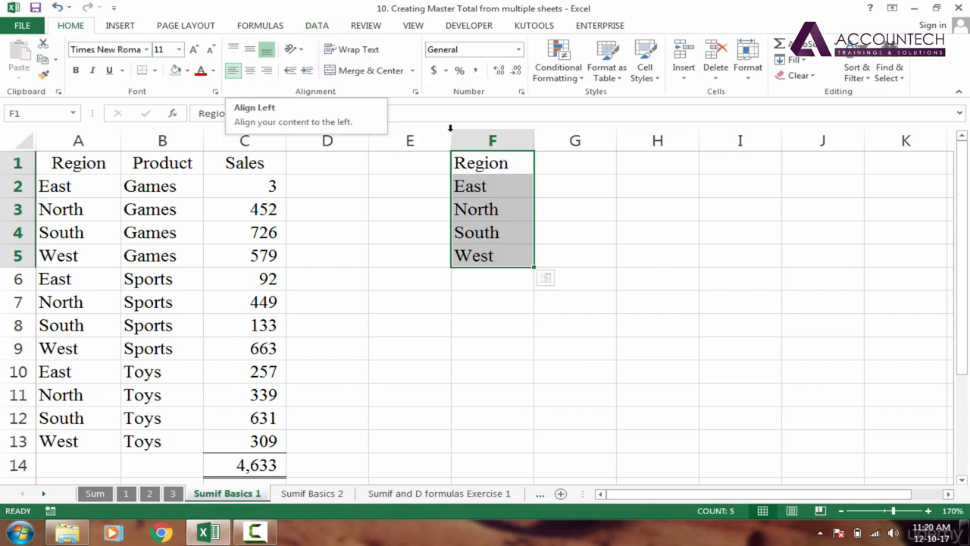
pyautogui.click(249, 70)
pyautogui.click(236, 72)
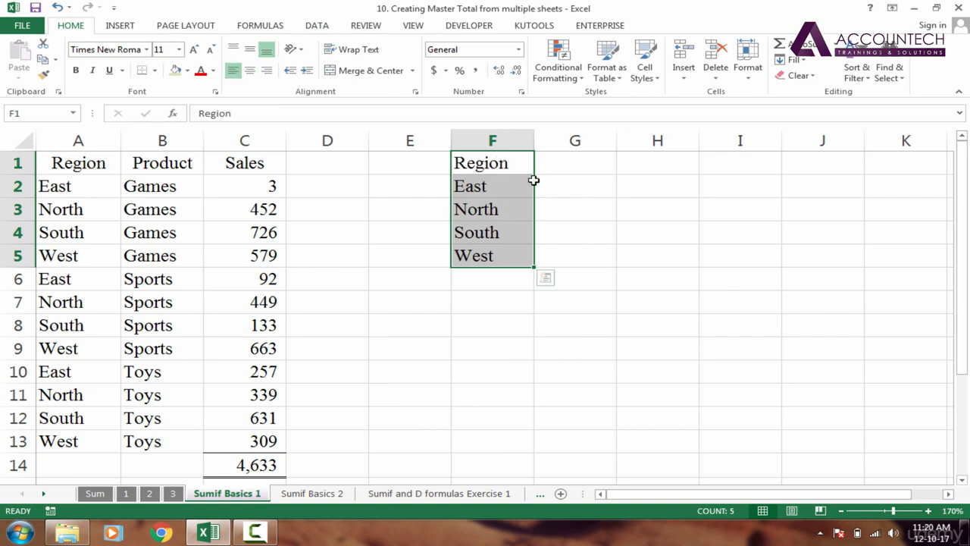
# - Add the header Total Sales in G1 and autofit column G to its contents
pyautogui.click(566, 169)
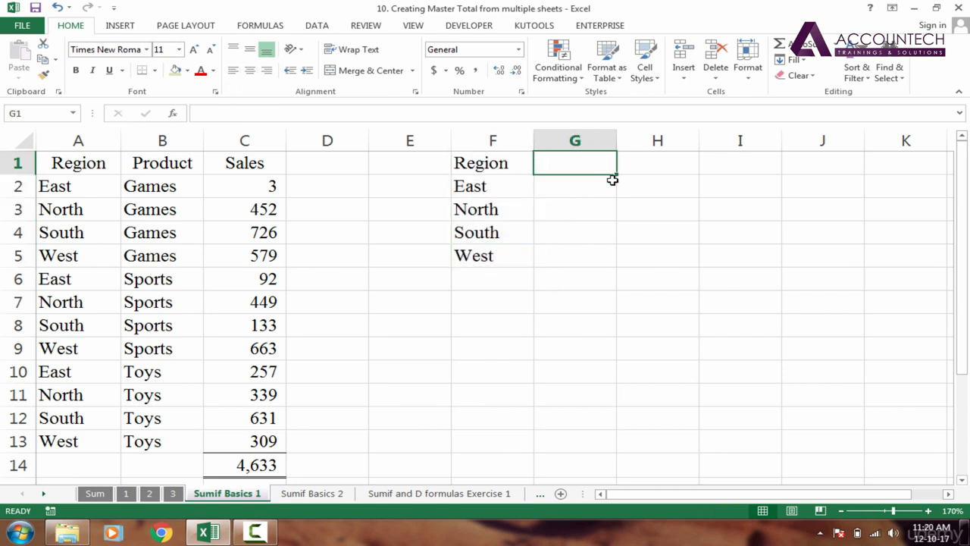
pyautogui.write('Total Sales')
pyautogui.press('Return')
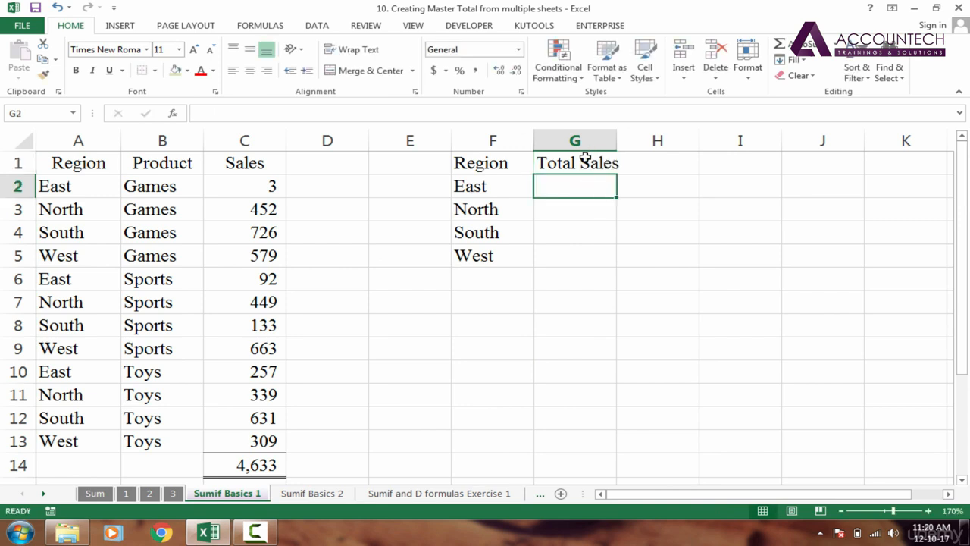
pyautogui.click(498, 185)
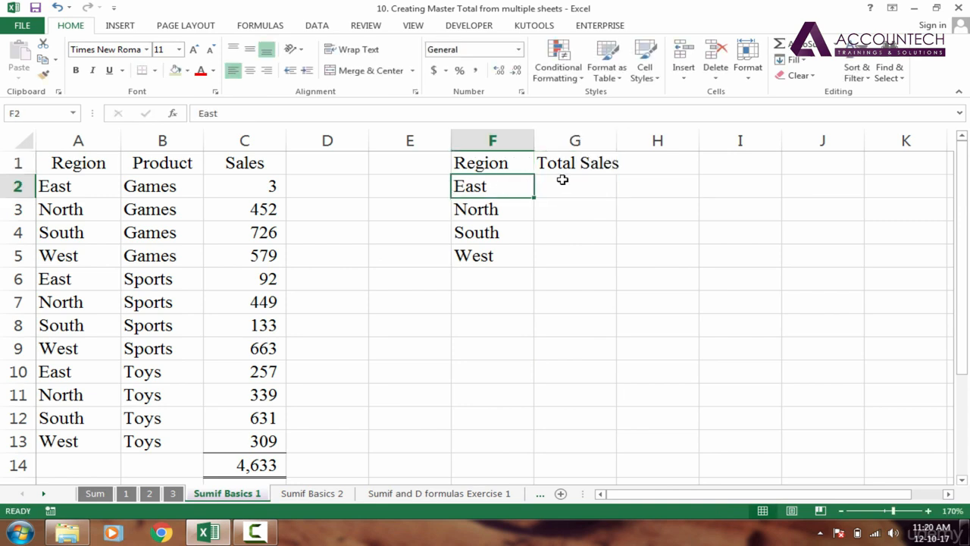
pyautogui.click(568, 183)
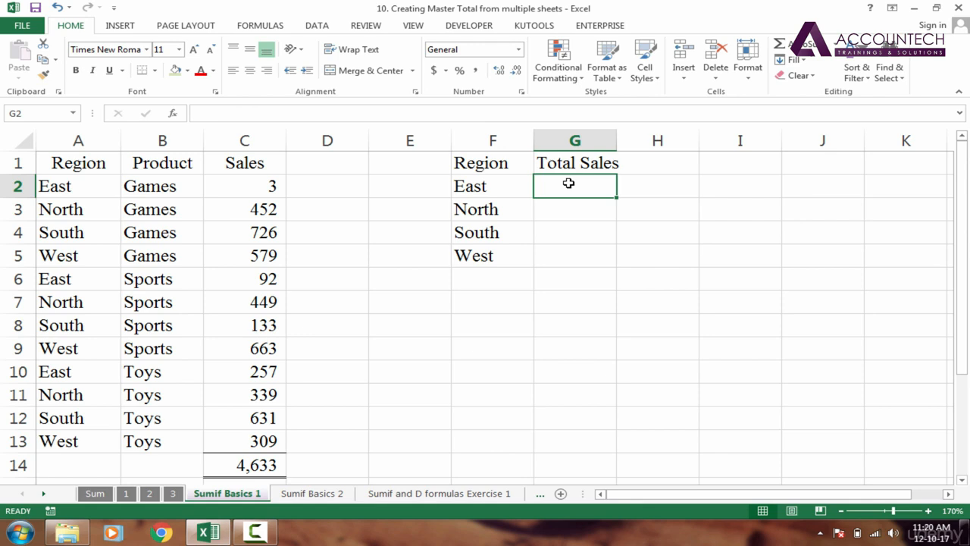
pyautogui.doubleClick(617, 140)
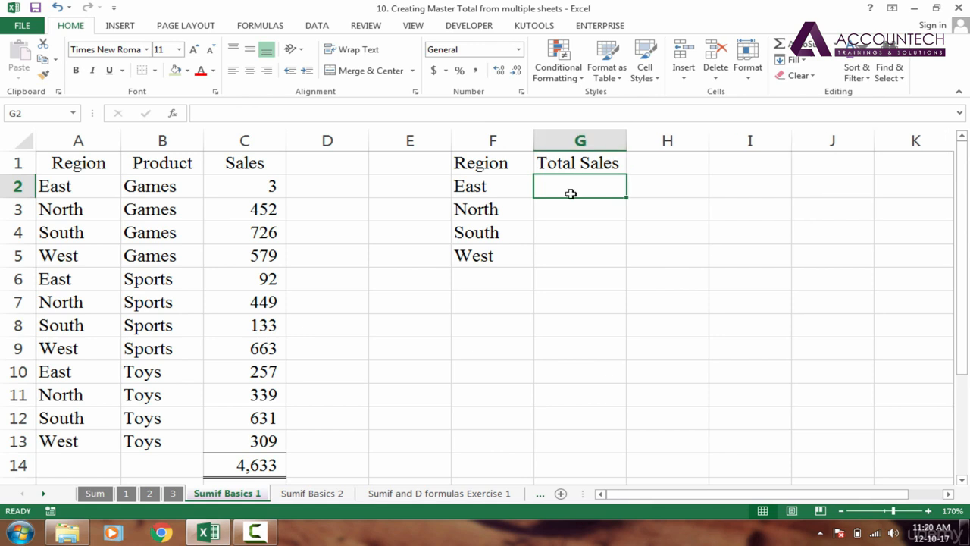
pyautogui.click(501, 186)
pyautogui.click(548, 188)
pyautogui.write('=sumif')
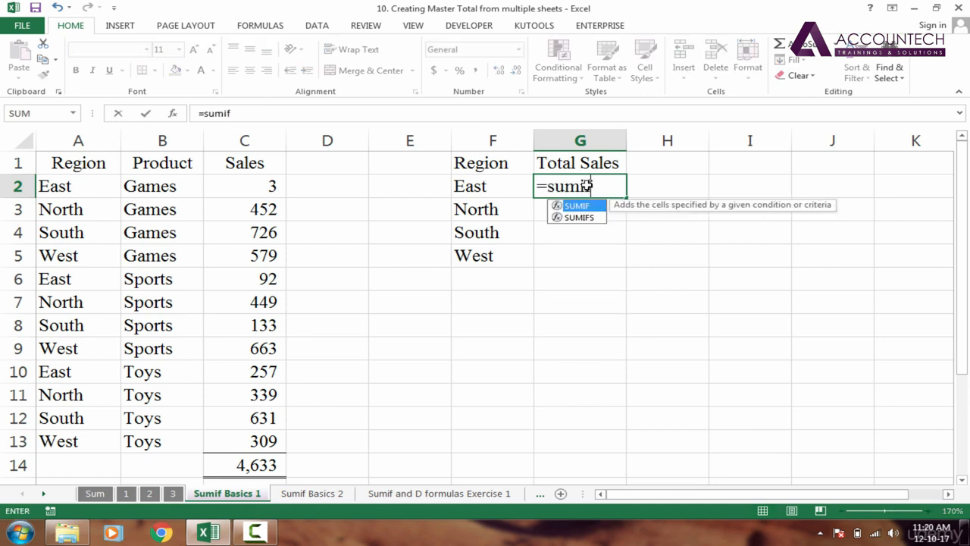
pyautogui.press('Tab')
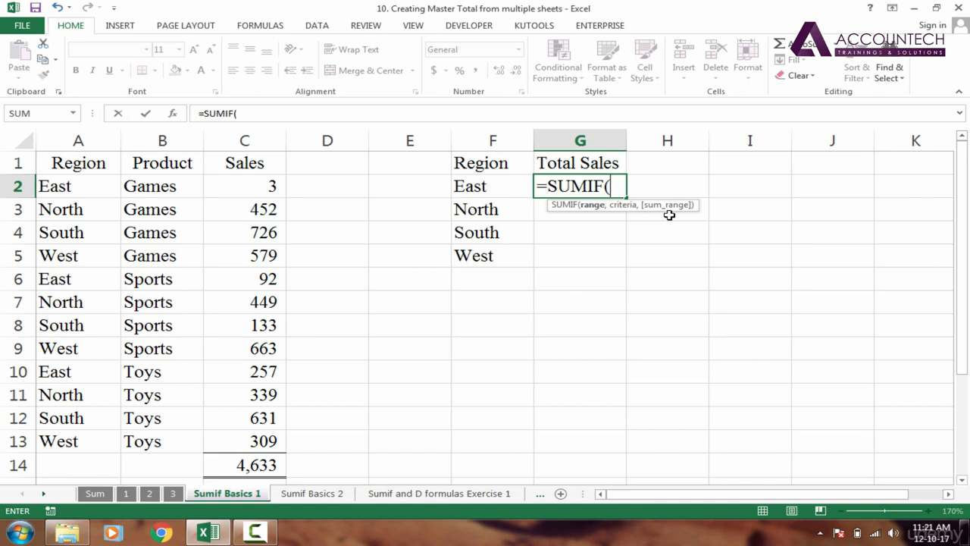
pyautogui.press('Escape')
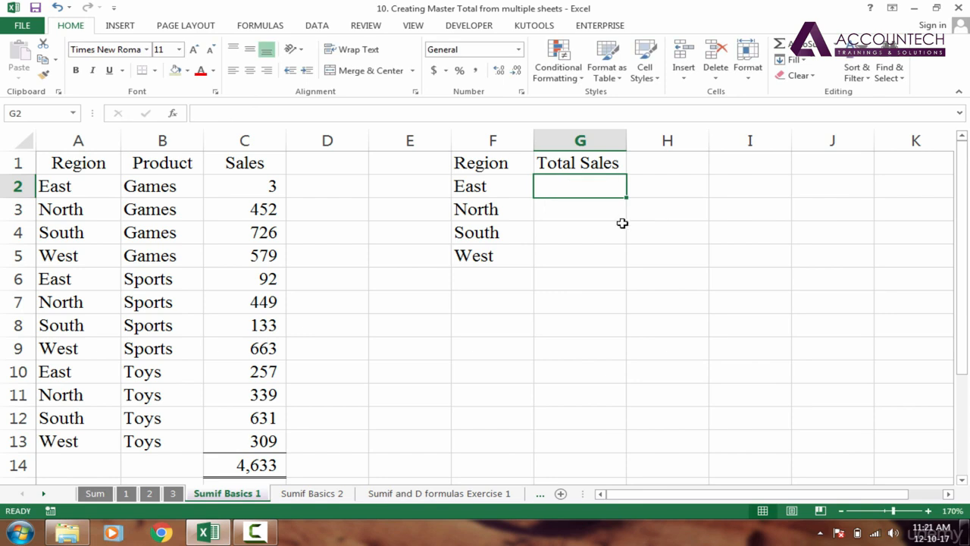
# - Enter the notes Cell in I2 and Range in I3
pyautogui.click(729, 182)
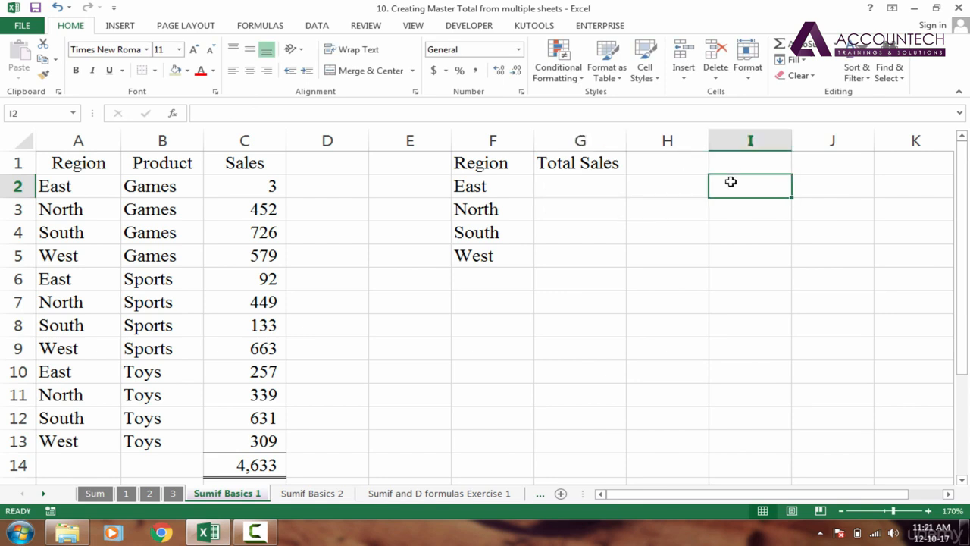
pyautogui.write('Cell')
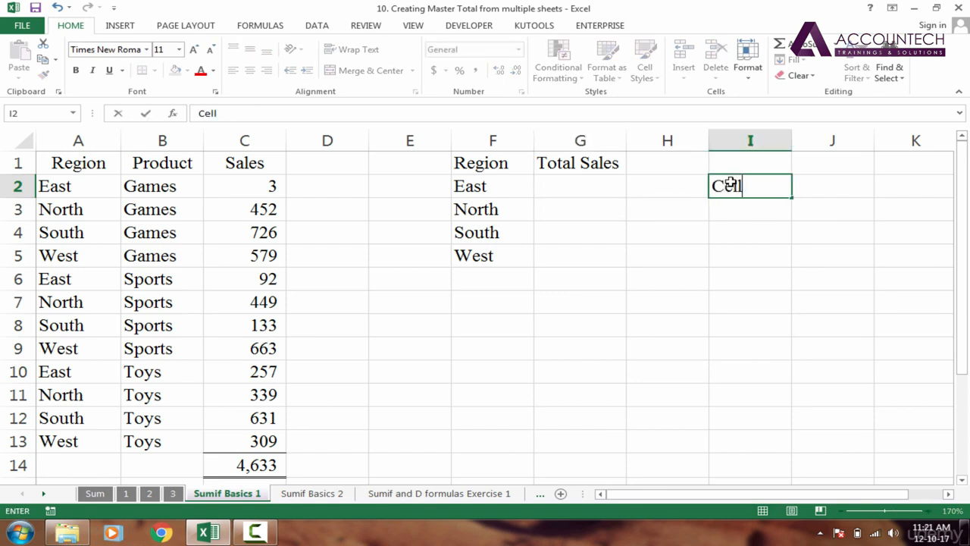
pyautogui.press('Return')
pyautogui.write('Range')
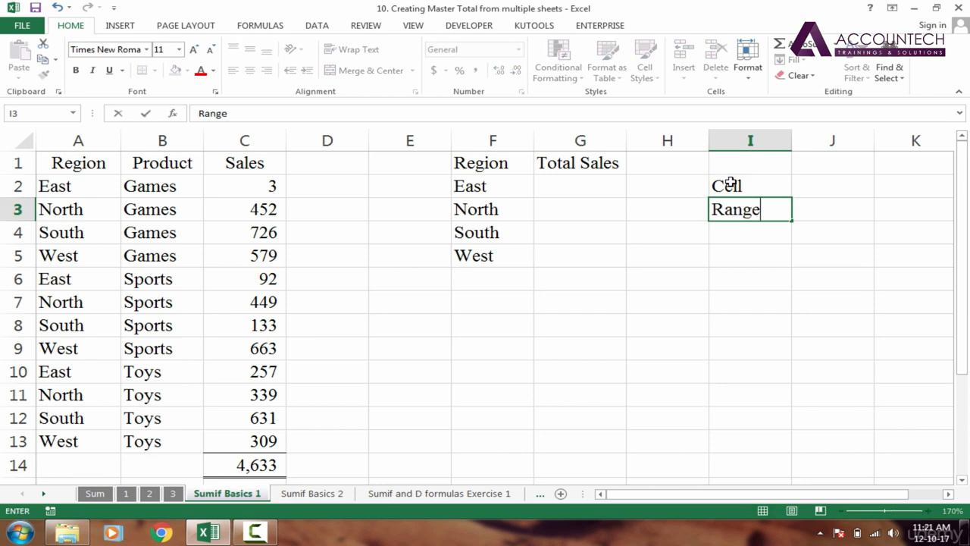
pyautogui.press('Return')
pyautogui.click(738, 214)
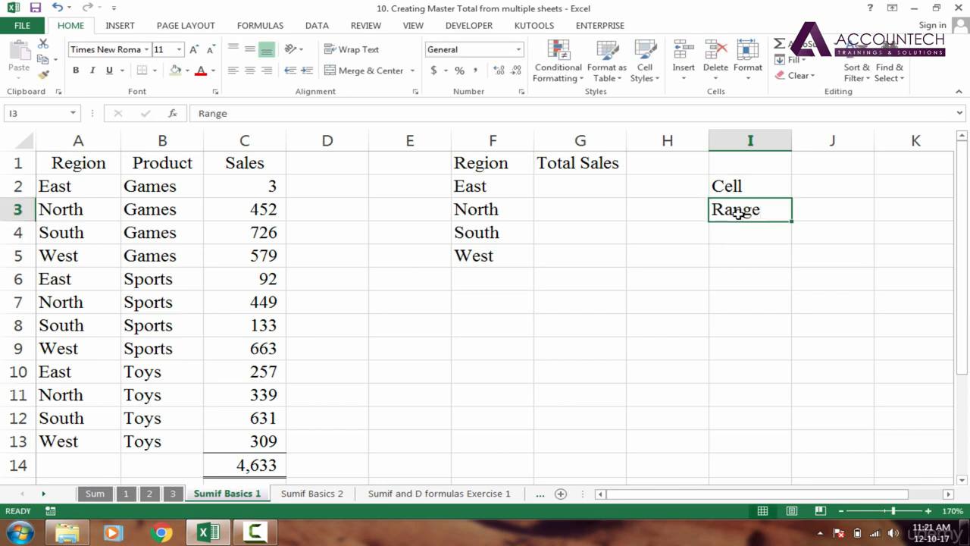
pyautogui.click(732, 186)
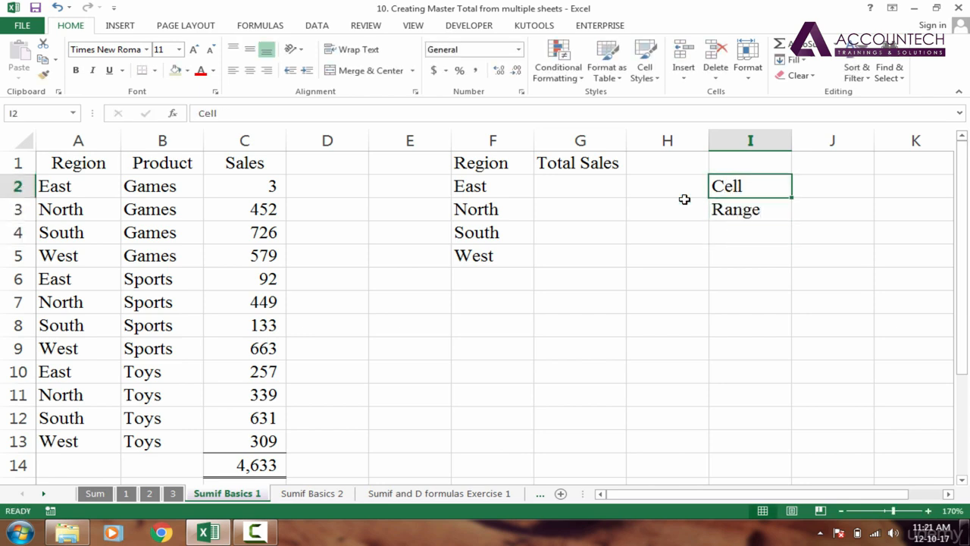
# - Select single cells and the range J2:J9 as examples, and clear the notes from I2:I3
pyautogui.click(660, 187)
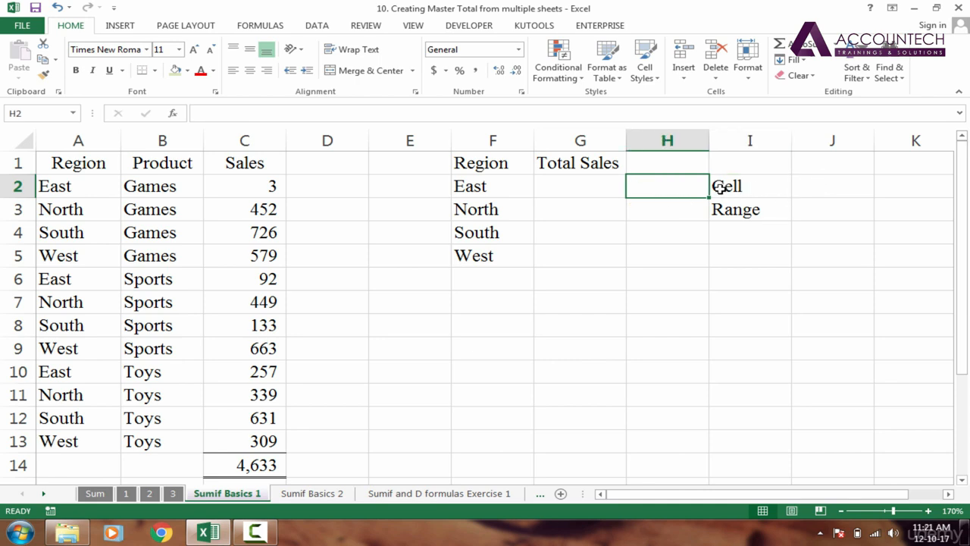
pyautogui.click(764, 188)
pyautogui.moveTo(831, 189); pyautogui.dragTo(824, 320)
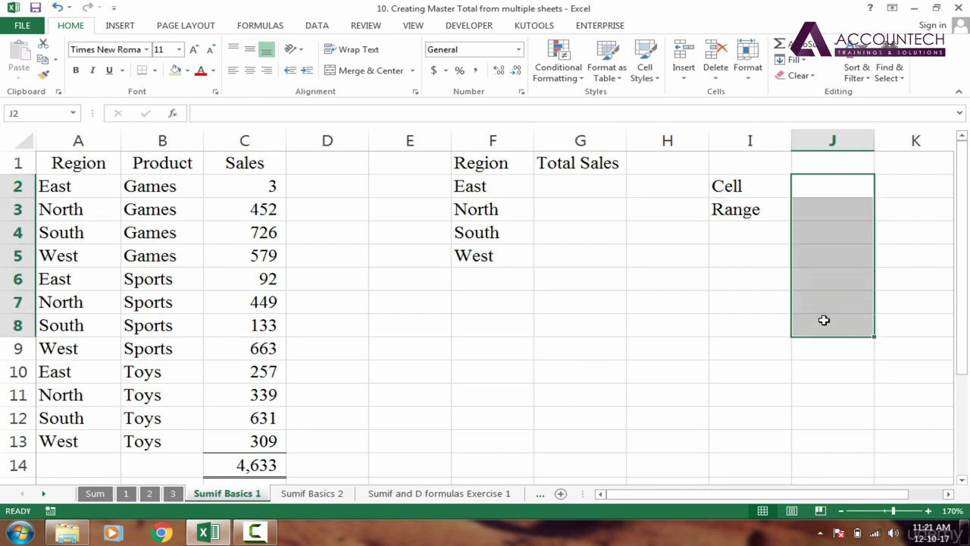
pyautogui.moveTo(840, 190); pyautogui.dragTo(825, 349)
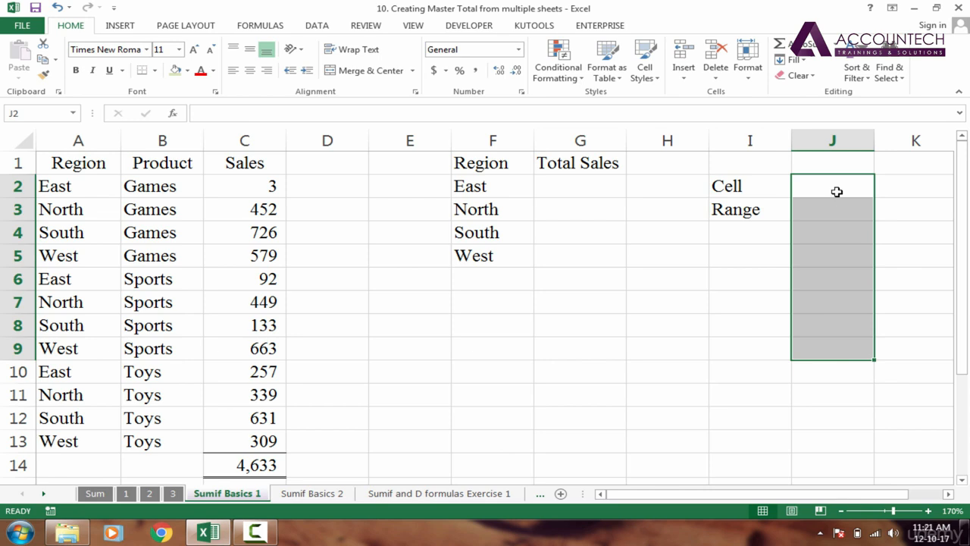
pyautogui.click(686, 191)
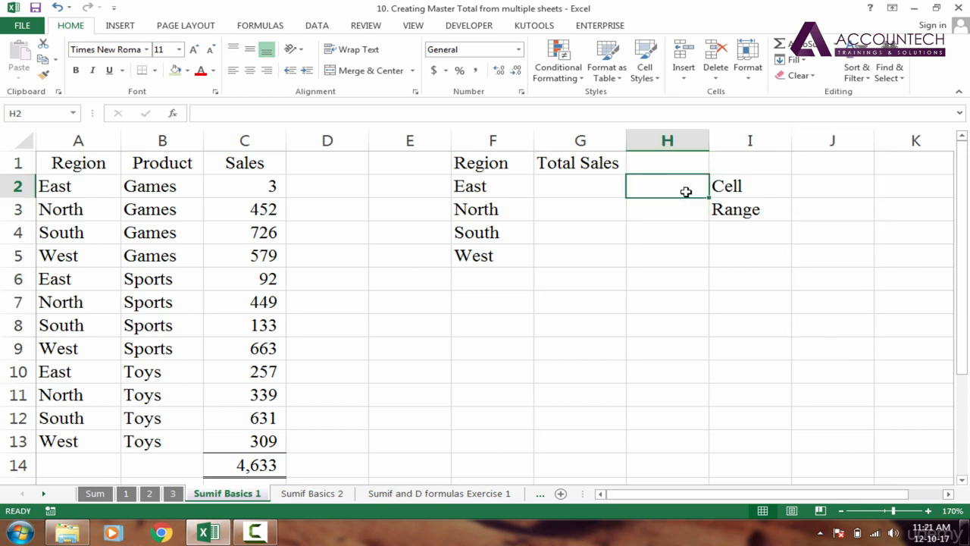
pyautogui.moveTo(732, 186); pyautogui.dragTo(725, 211)
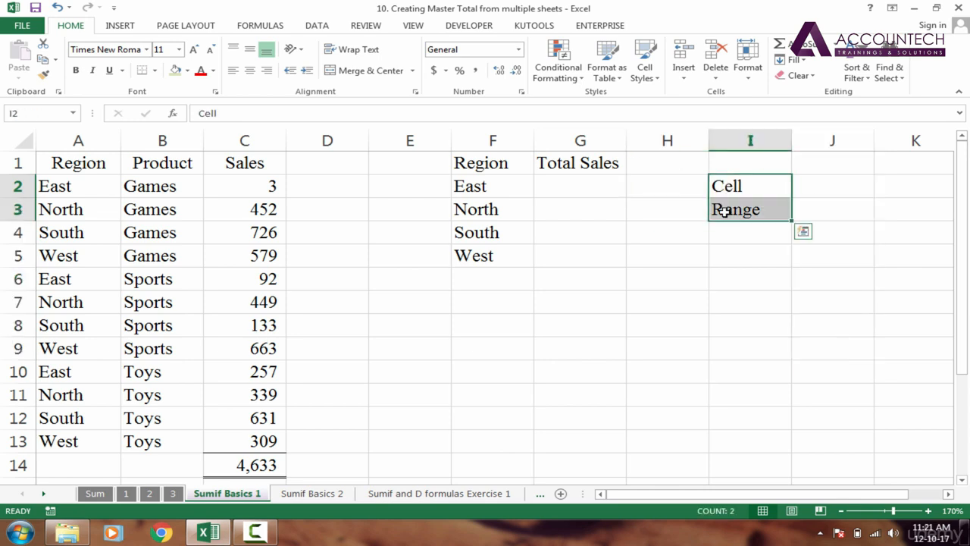
pyautogui.press('Delete')
# - Enter =SUMIF(A:A,F2,C:C) in G2 to total the East region's sales, and inspect the ranges the formula references
pyautogui.click(574, 182)
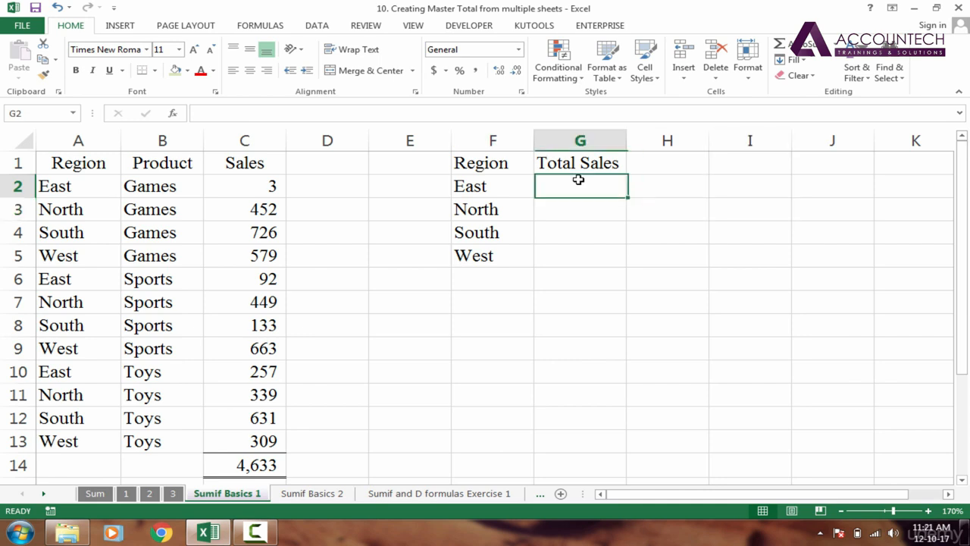
pyautogui.click(502, 185)
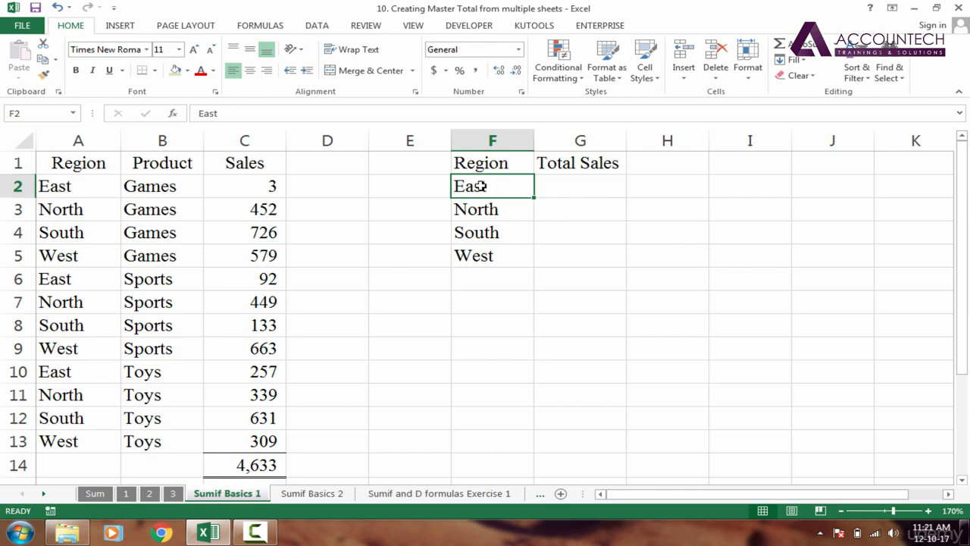
pyautogui.click(590, 181)
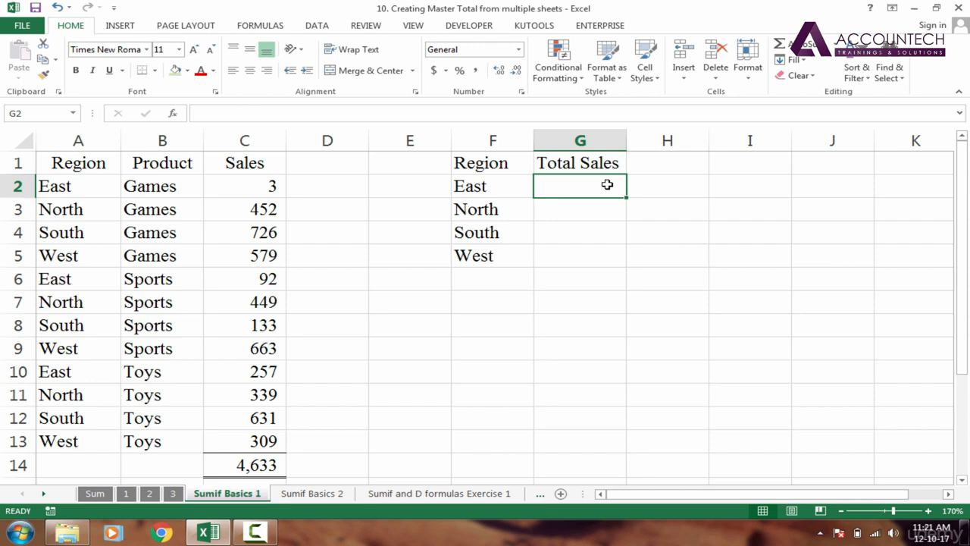
pyautogui.write('=sumif')
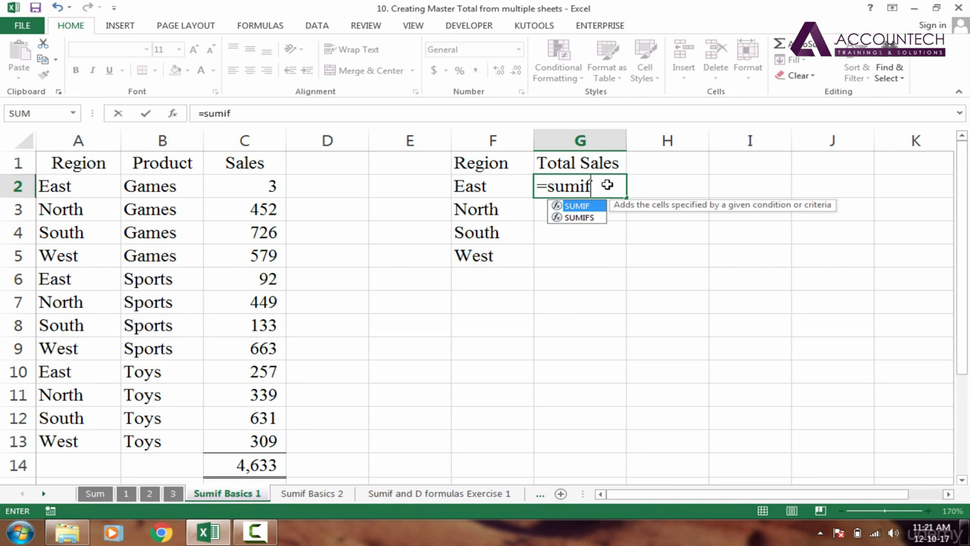
pyautogui.press('Tab')
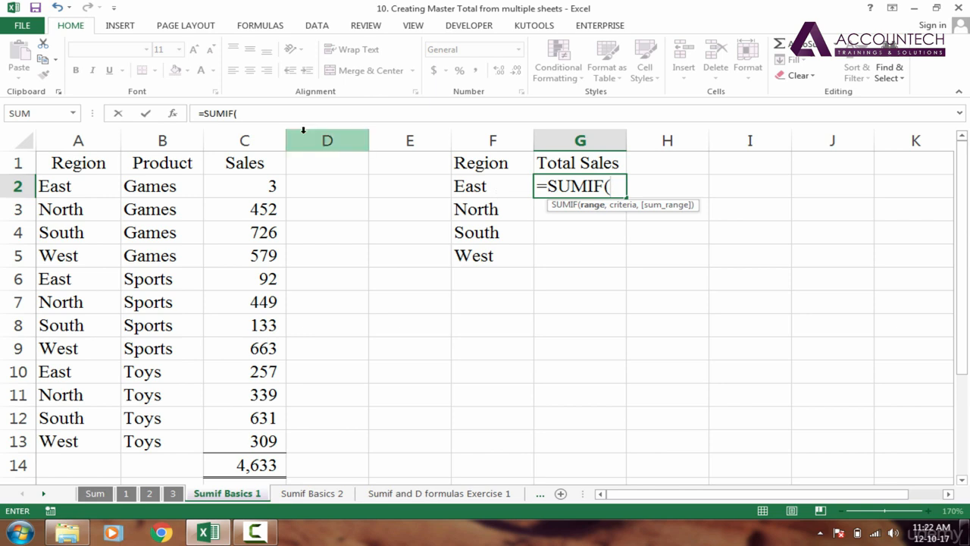
pyautogui.click(87, 140)
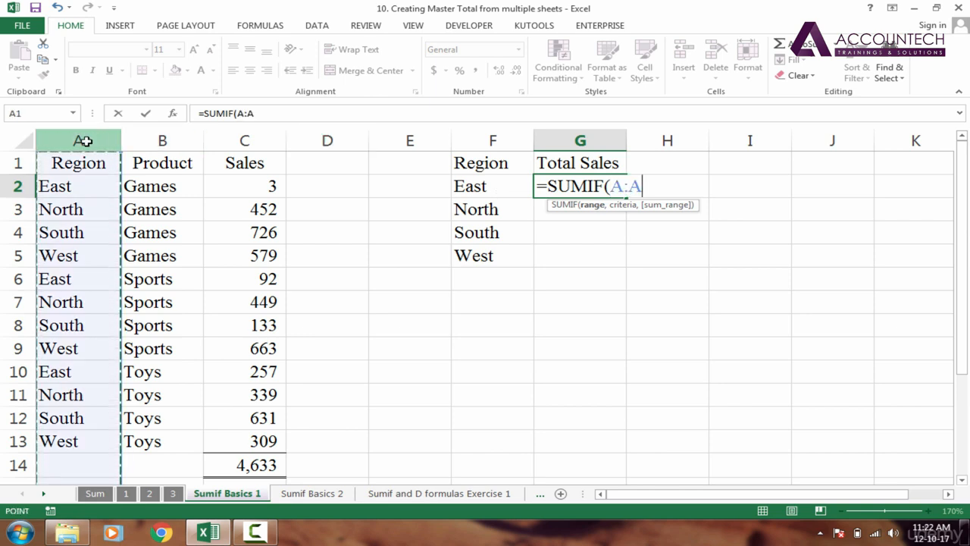
pyautogui.write(',')
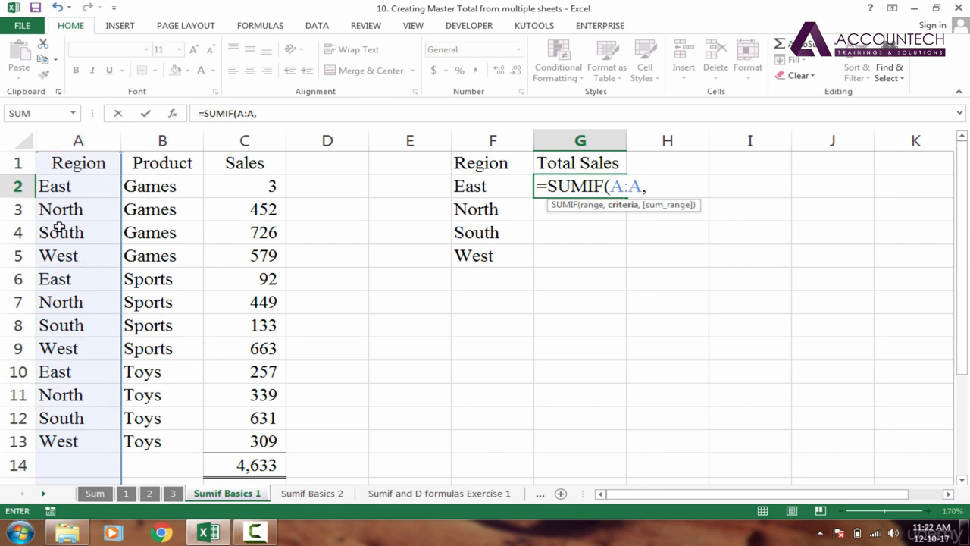
pyautogui.click(498, 190)
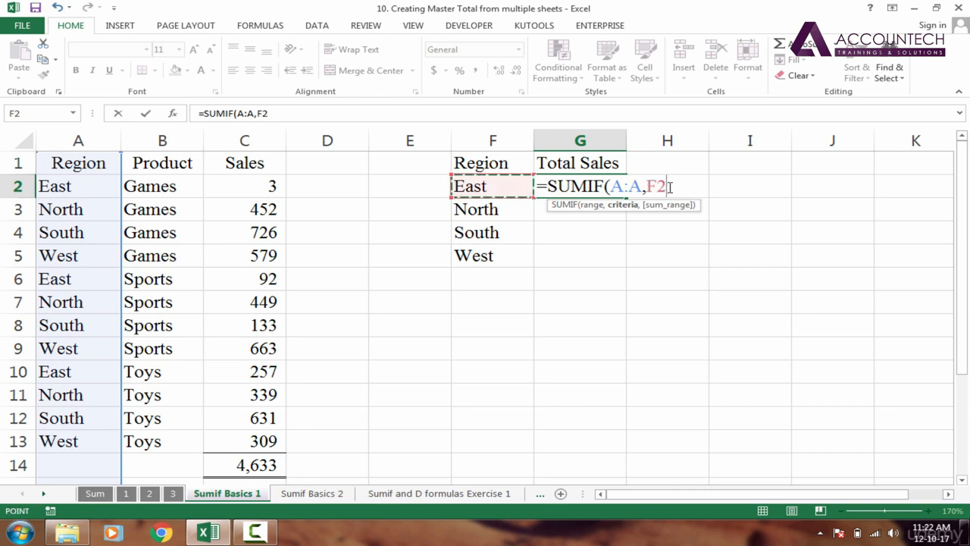
pyautogui.write(',')
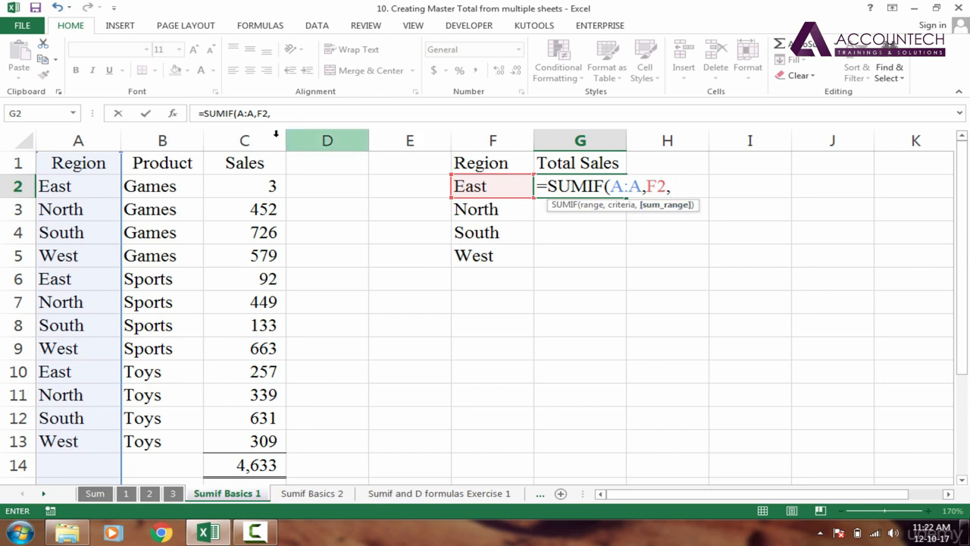
pyautogui.click(253, 139)
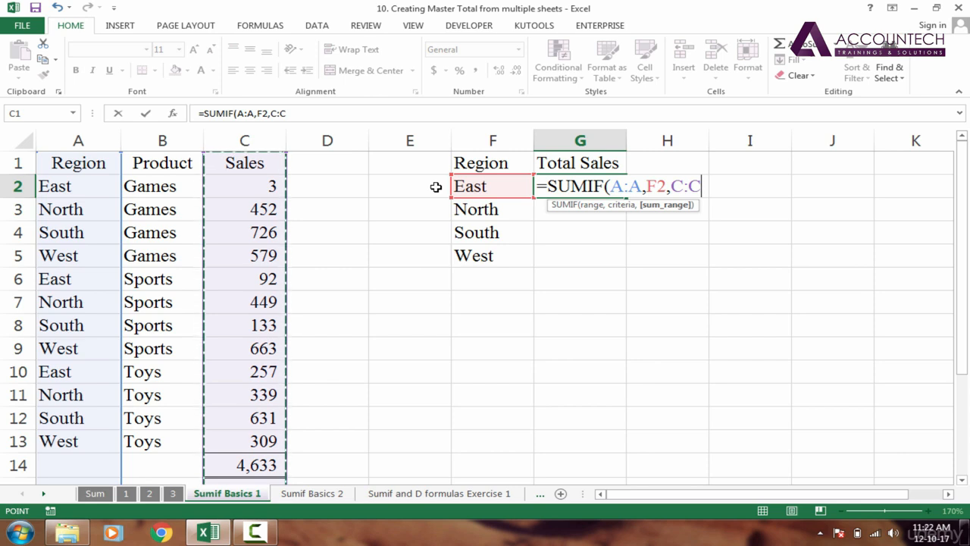
pyautogui.press('Return')
pyautogui.click(573, 186)
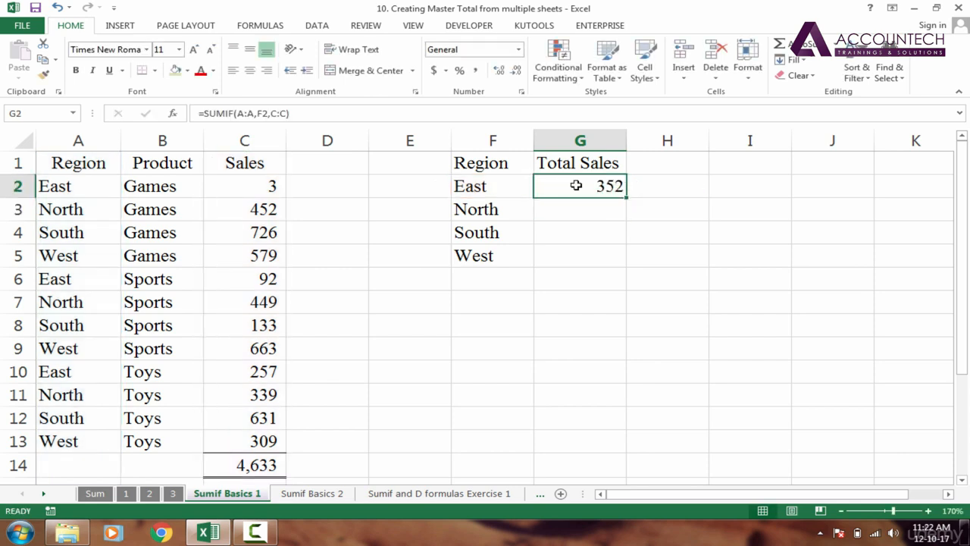
pyautogui.press('F2')
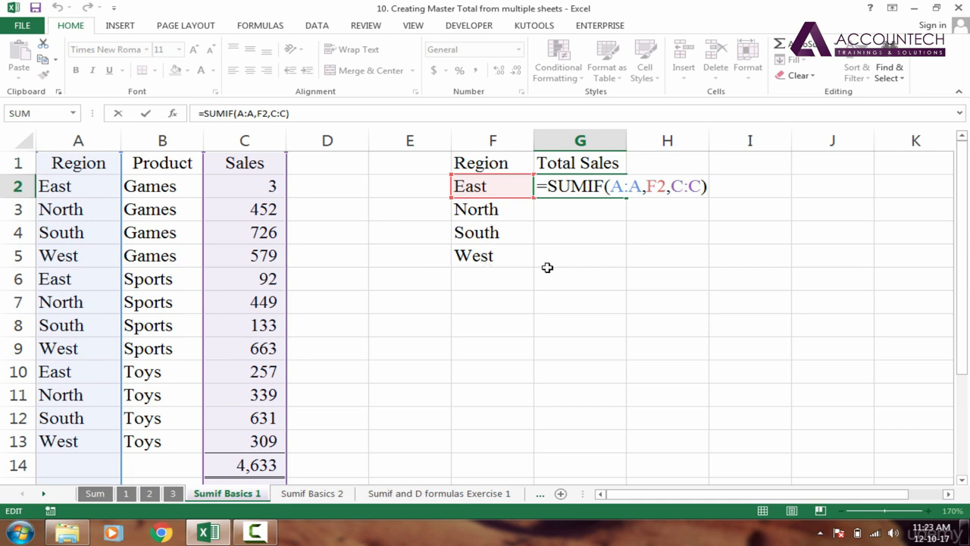
# - Confirm the SUMIF formula in G2 and fill it down through G5 for the remaining regions
pyautogui.press('Return')
pyautogui.click(622, 194)
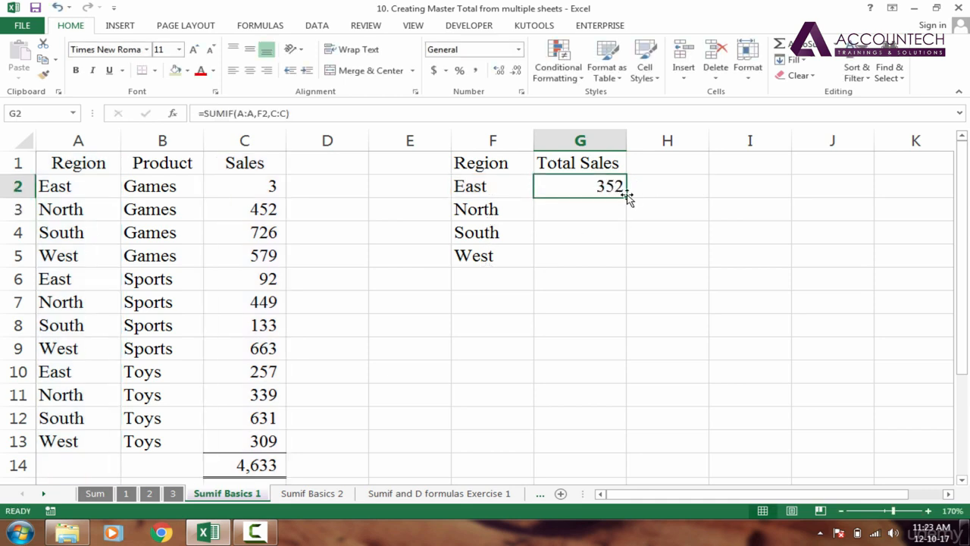
pyautogui.moveTo(627, 196); pyautogui.dragTo(632, 273)
pyautogui.press('Down')
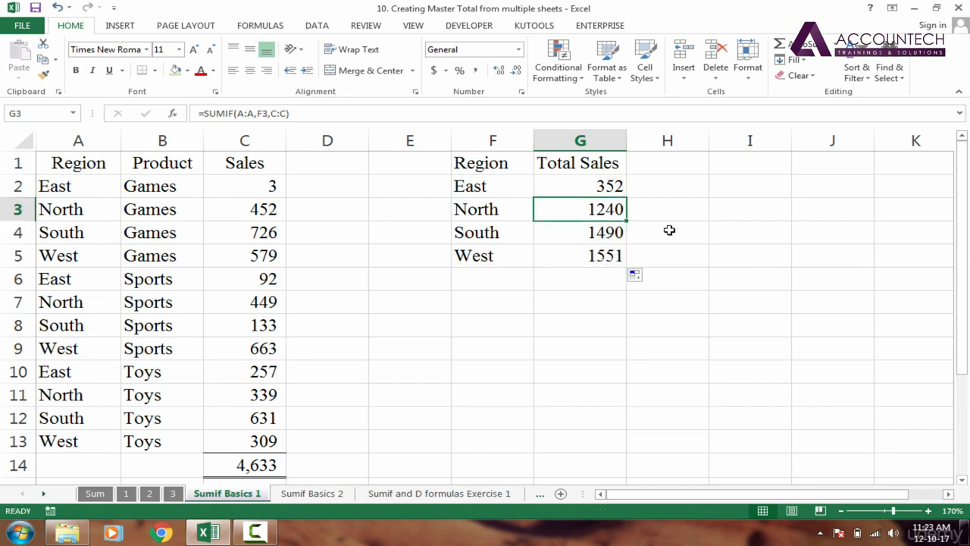
# - Examine which criteria cell and ranges the copied SUMIF formulas in G3, G4 and G5 reference
pyautogui.click(598, 187)
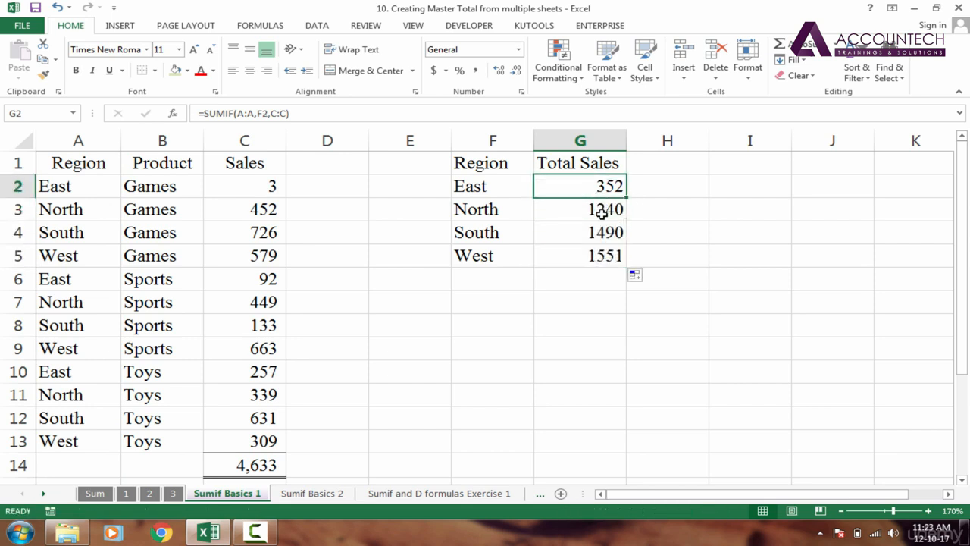
pyautogui.click(603, 211)
pyautogui.doubleClick(606, 201)
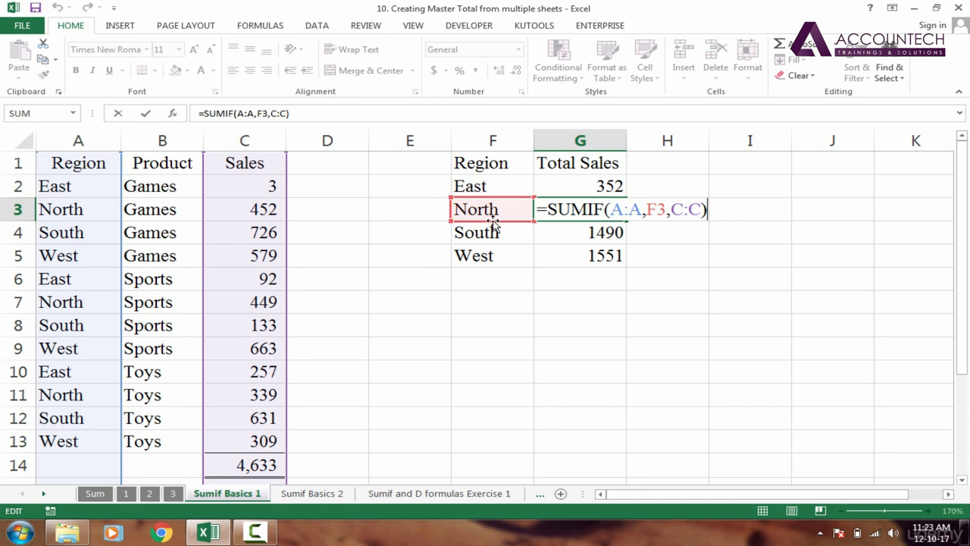
pyautogui.press('Tab')
pyautogui.click(567, 232)
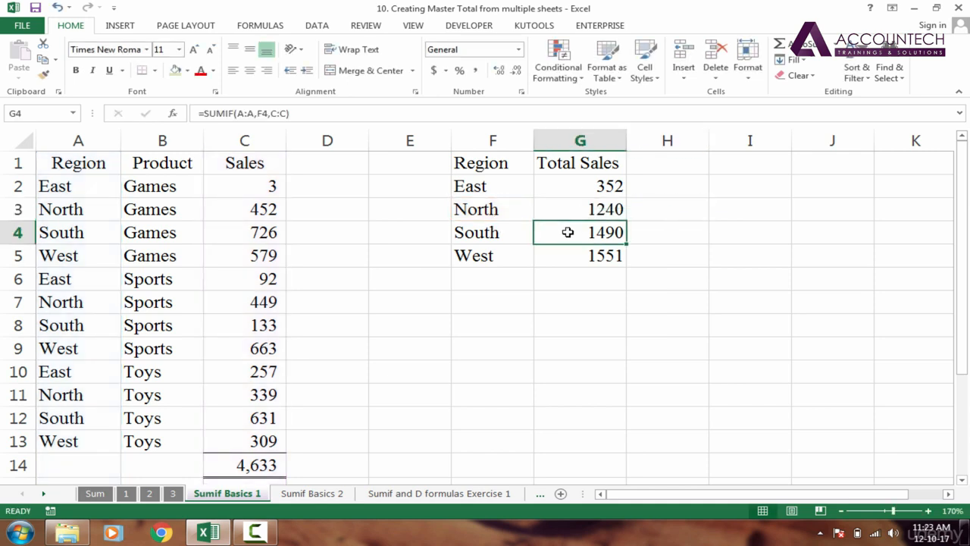
pyautogui.doubleClick(568, 232)
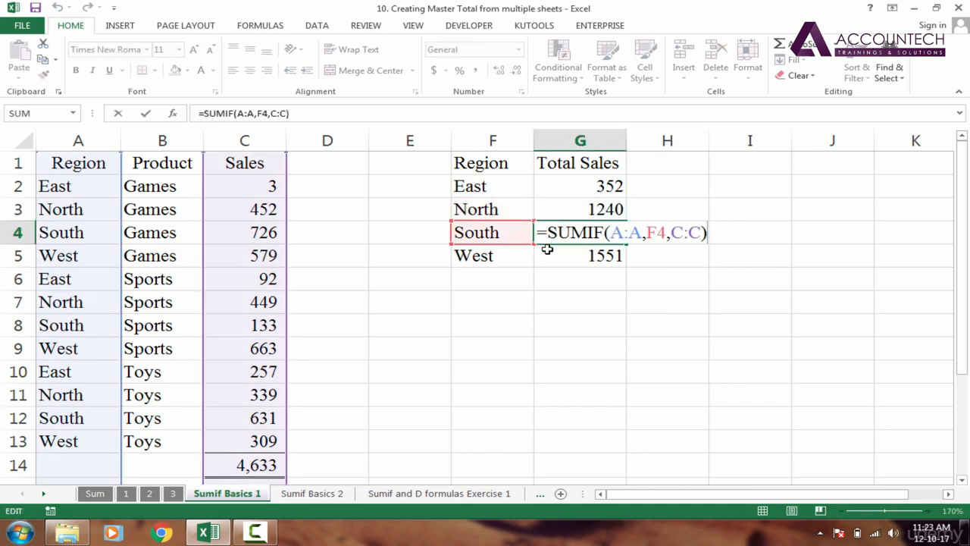
pyautogui.press('Tab')
pyautogui.click(563, 254)
pyautogui.doubleClick(563, 255)
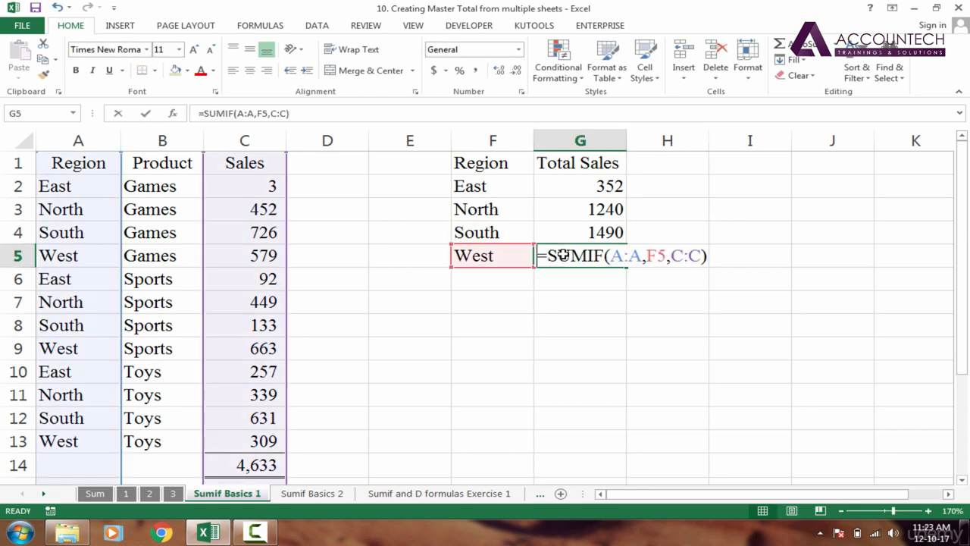
pyautogui.hotkey('ctrl', 'Return')
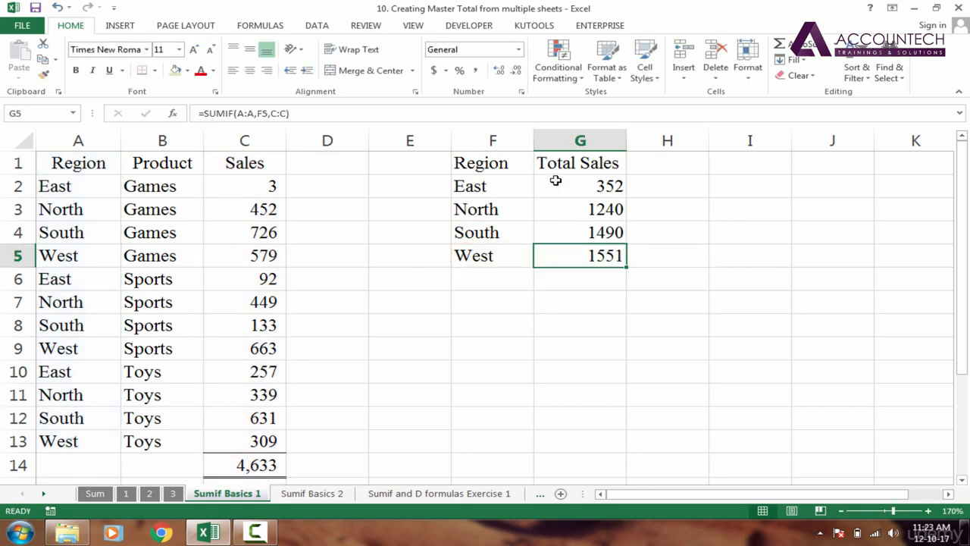
# - Clear the SUMIF formulas from G2:G5, keeping the Total Sales header
pyautogui.click(556, 181)
pyautogui.click(582, 165)
pyautogui.click(653, 166)
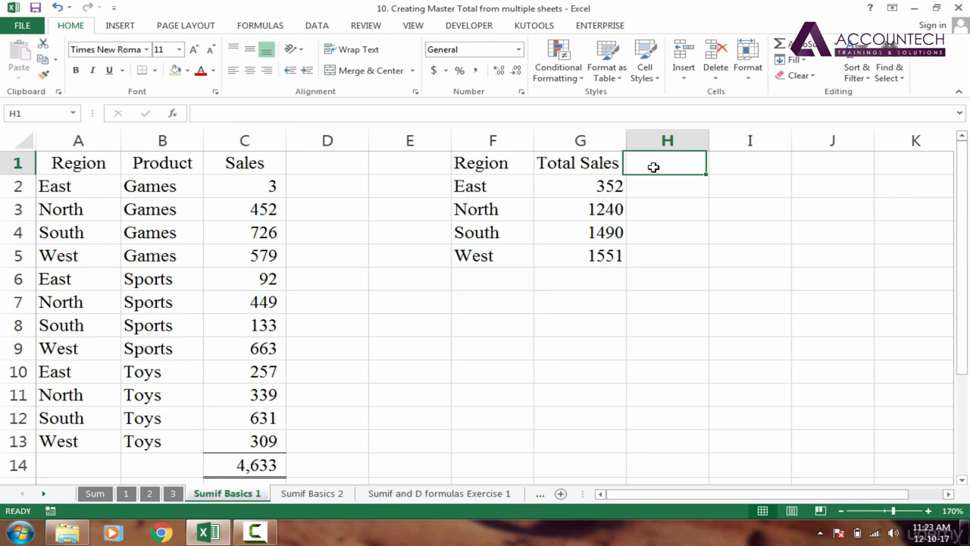
pyautogui.moveTo(595, 189); pyautogui.dragTo(588, 254)
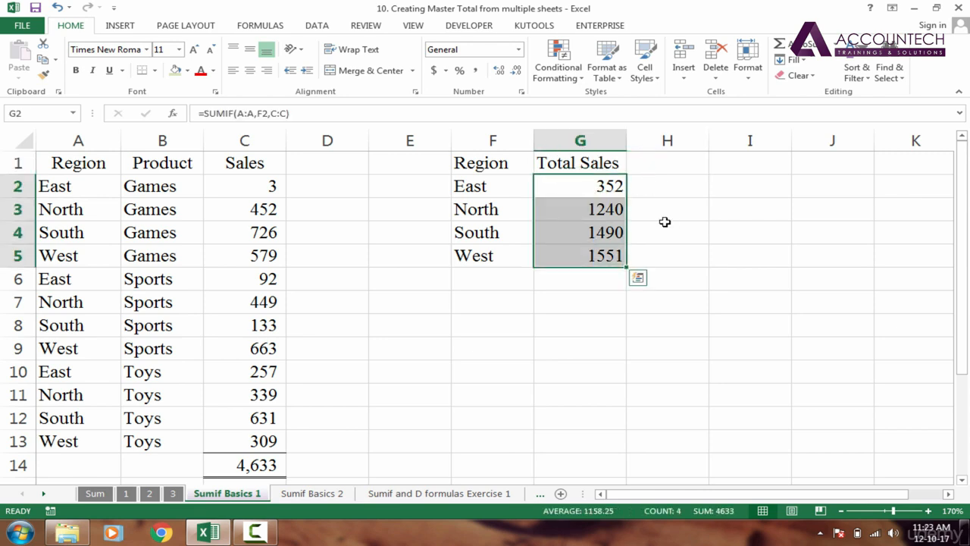
pyautogui.press('Delete')
# - Enter =SUMIF(A:A,F2,C:C) in G2 to total the East region's sales
pyautogui.click(565, 180)
pyautogui.write('=')
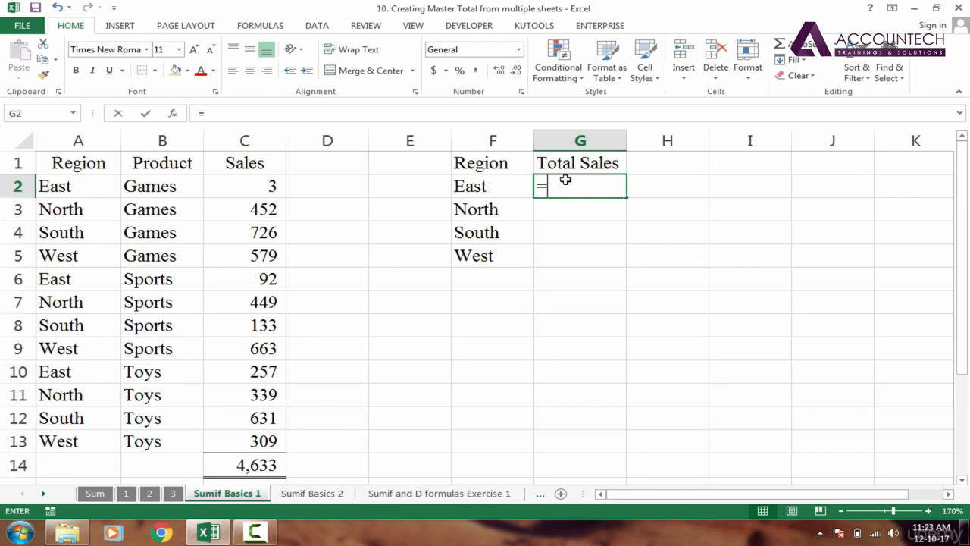
pyautogui.write('sumif')
pyautogui.press('Tab')
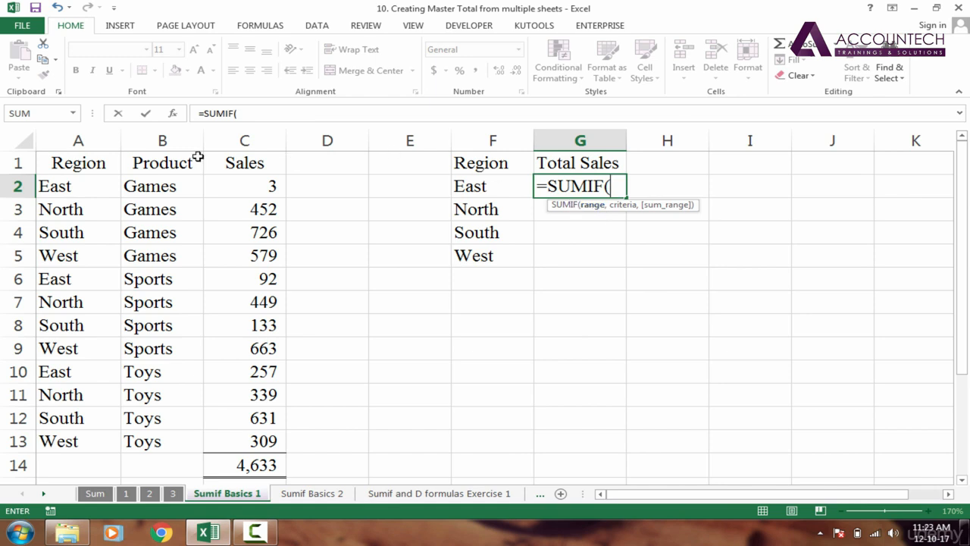
pyautogui.click(89, 142)
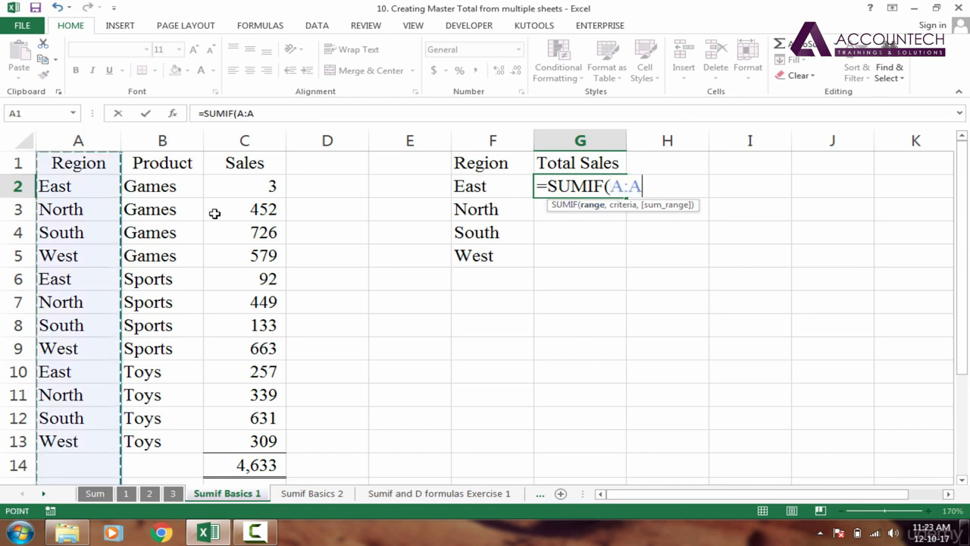
pyautogui.write(',')
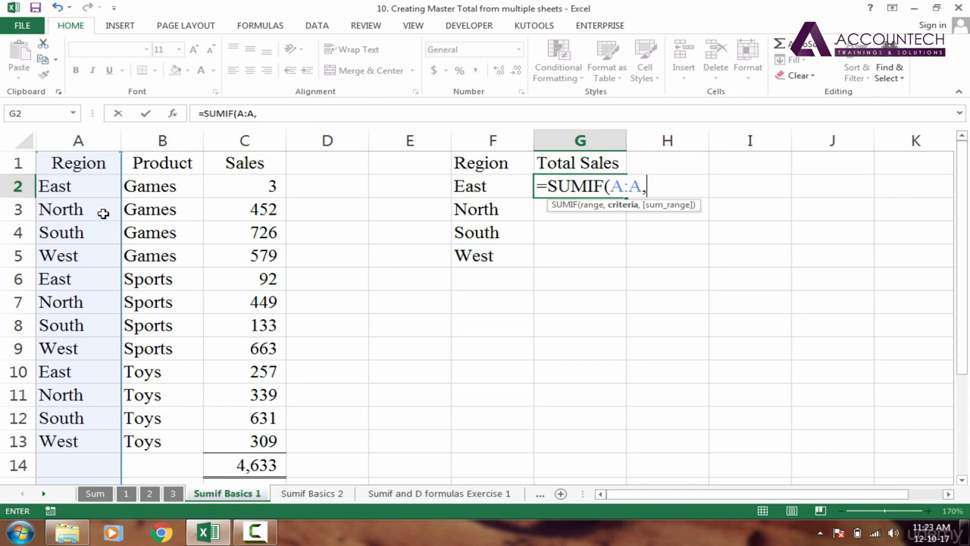
pyautogui.click(489, 186)
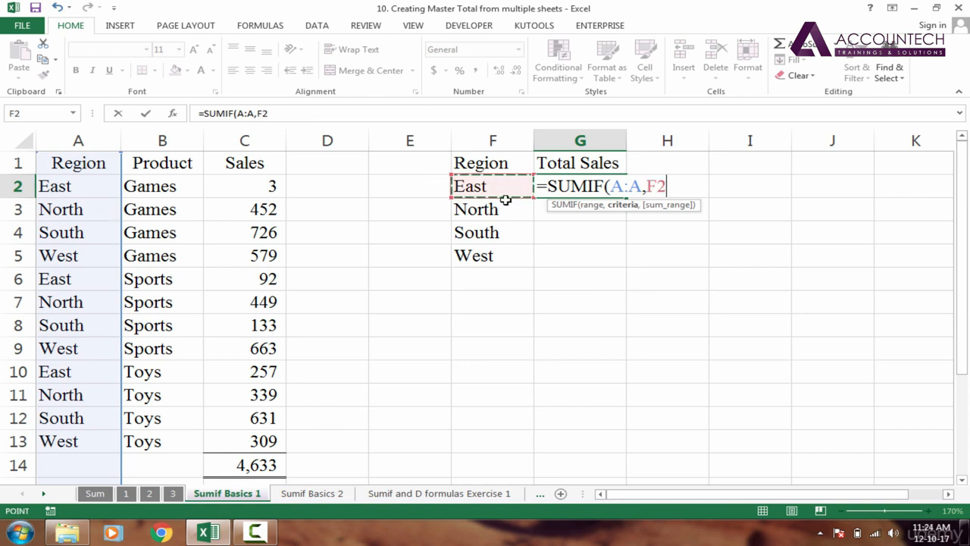
pyautogui.write(',')
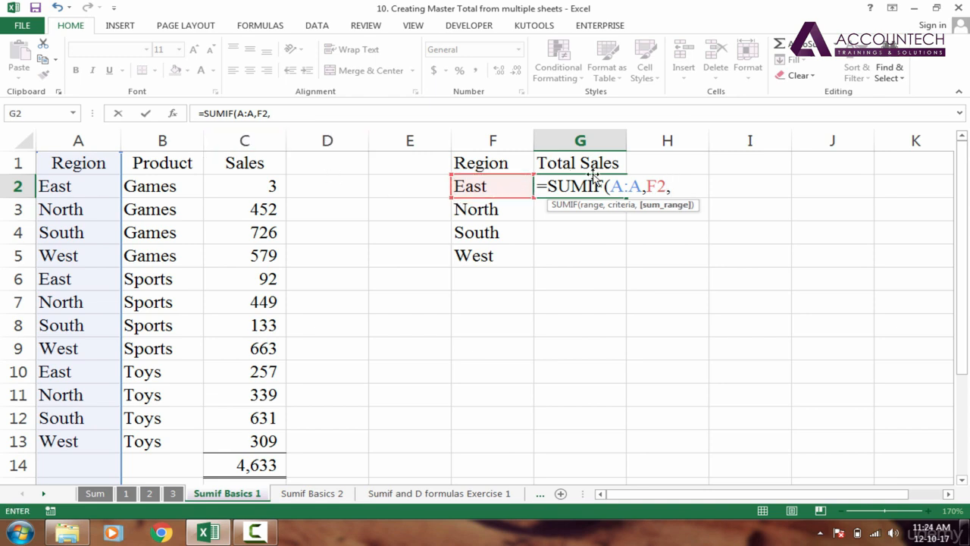
pyautogui.click(250, 141)
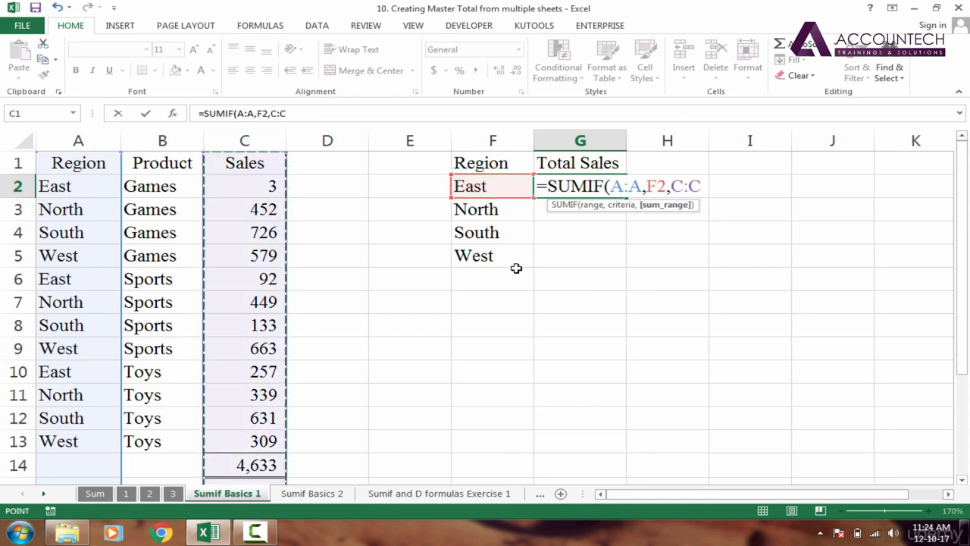
pyautogui.press('Return')
# - Fill the G2 formula down through G5 and add a SUM of G2:G5 in G6
pyautogui.click(620, 188)
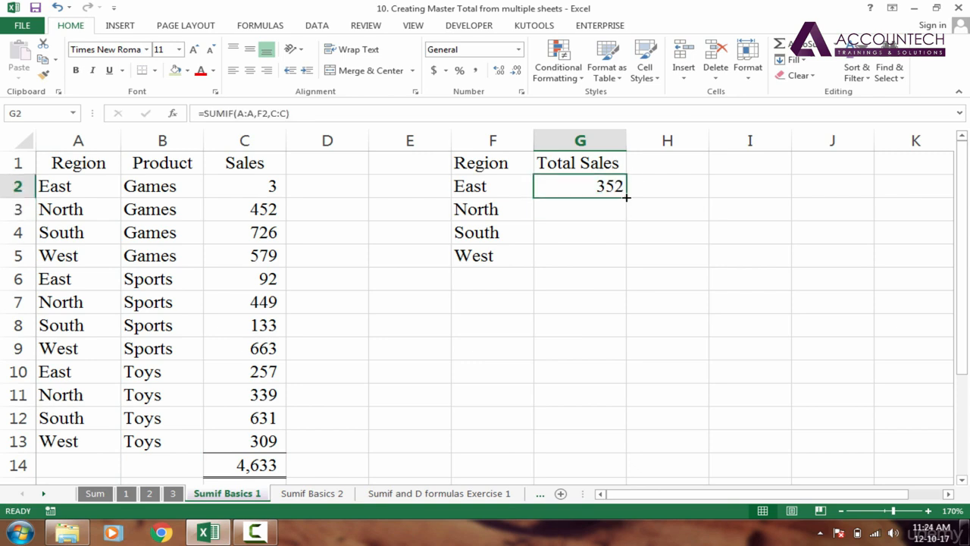
pyautogui.doubleClick(627, 197)
pyautogui.click(584, 275)
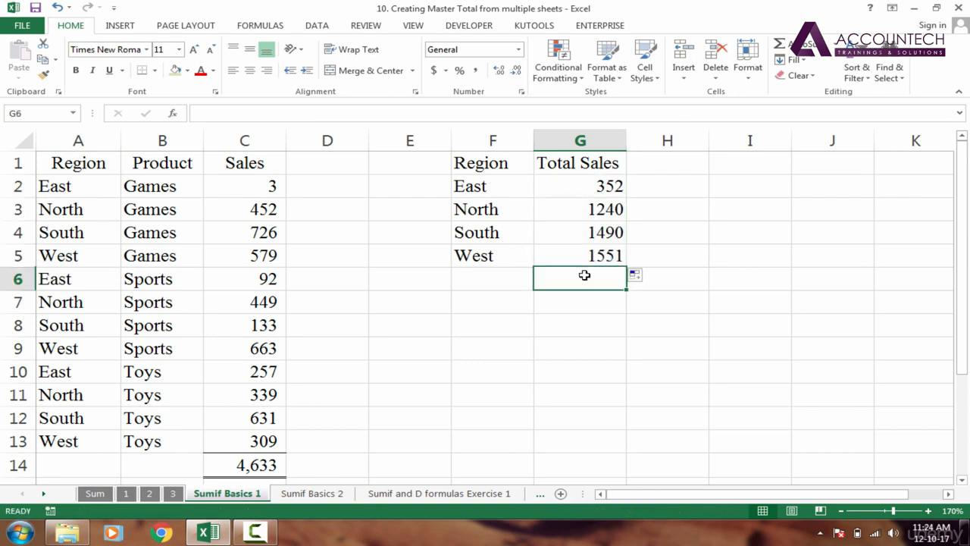
pyautogui.hotkey('alt', '=')
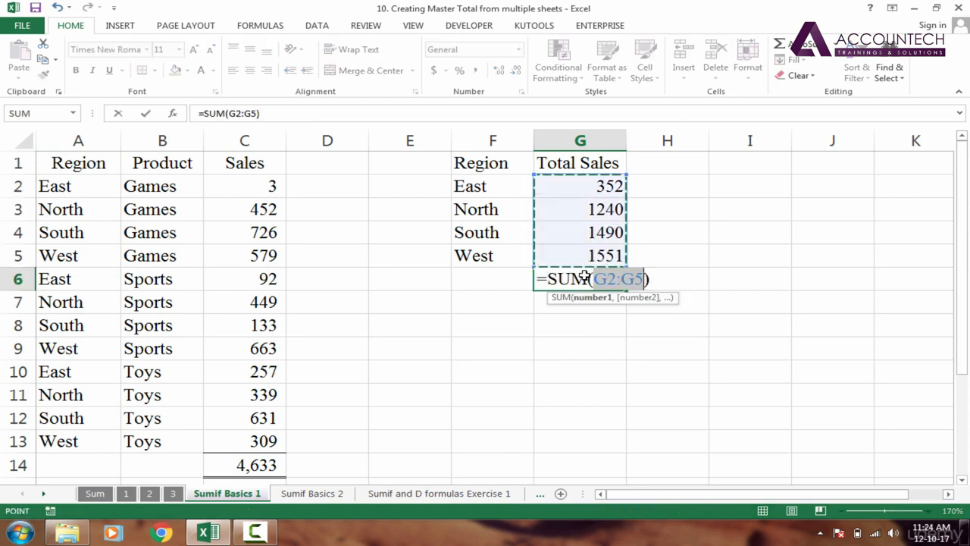
pyautogui.press('Return')
# - Examine the range, criteria and sum_range arguments of the SUMIF formula in G2
pyautogui.click(600, 233)
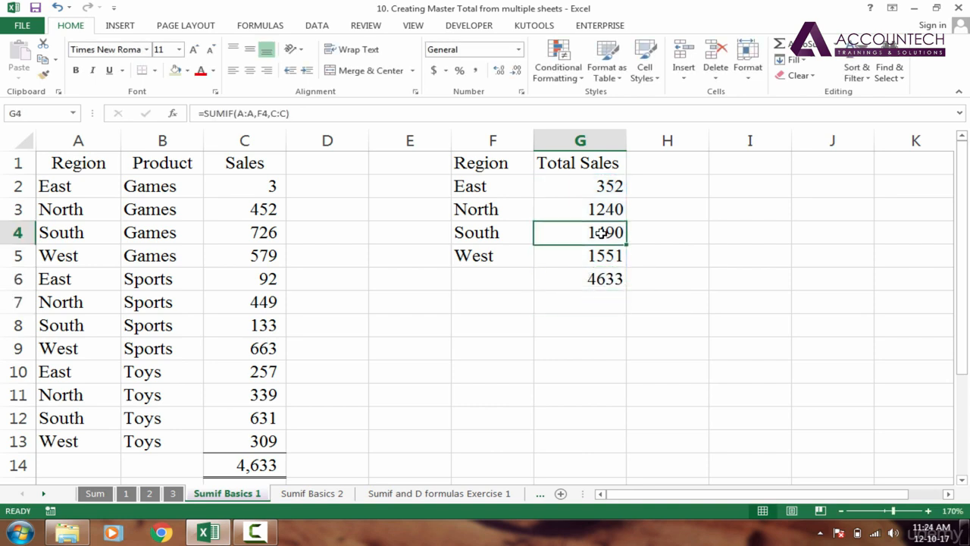
pyautogui.click(595, 191)
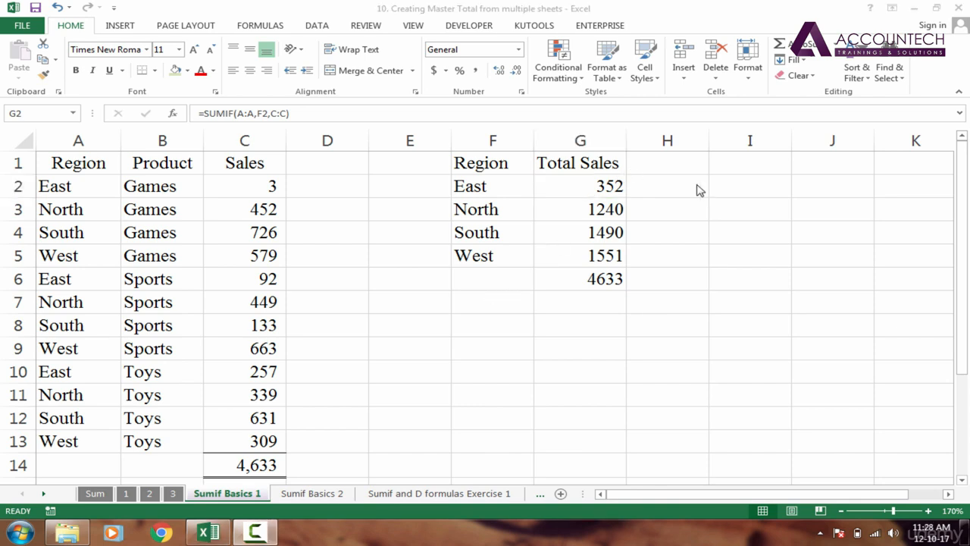
pyautogui.click(597, 186)
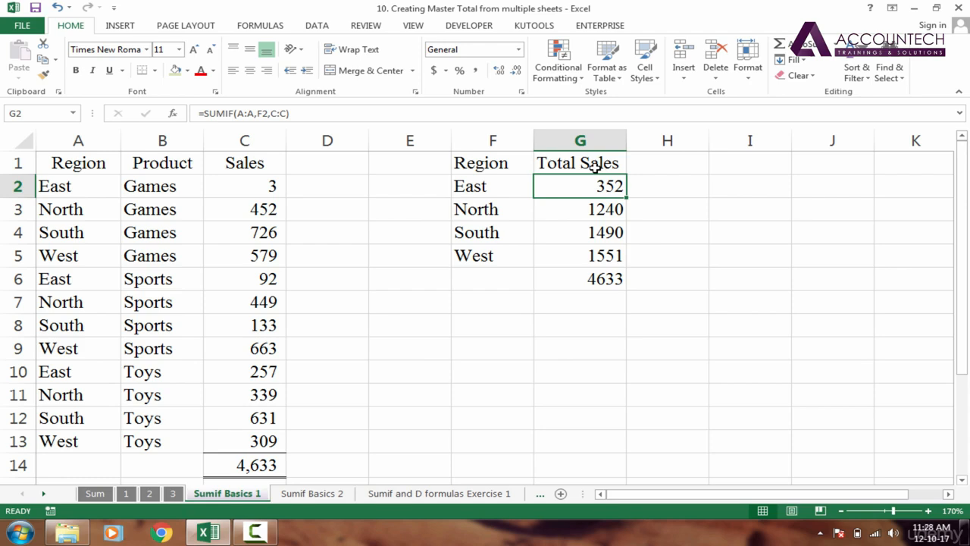
pyautogui.click(596, 167)
pyautogui.click(605, 188)
pyautogui.doubleClick(606, 188)
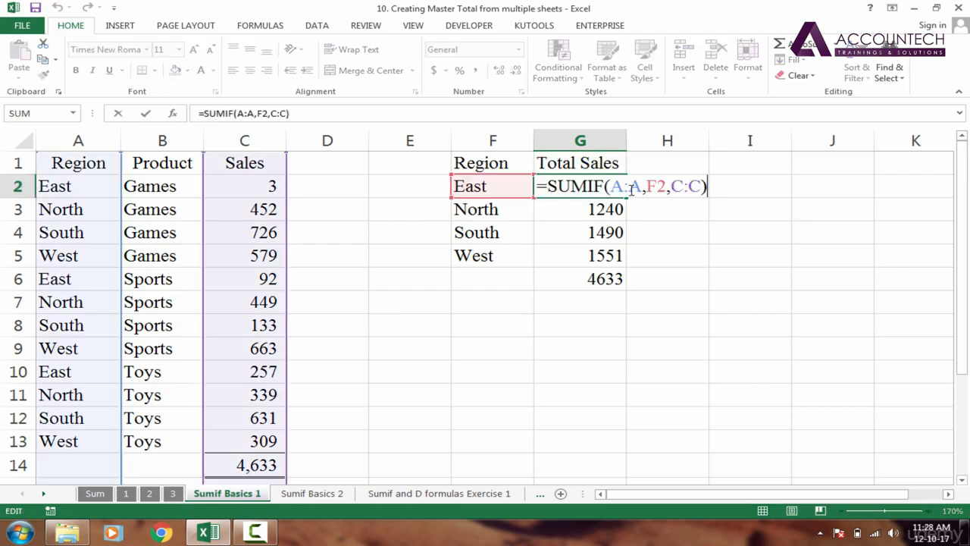
pyautogui.click(630, 190)
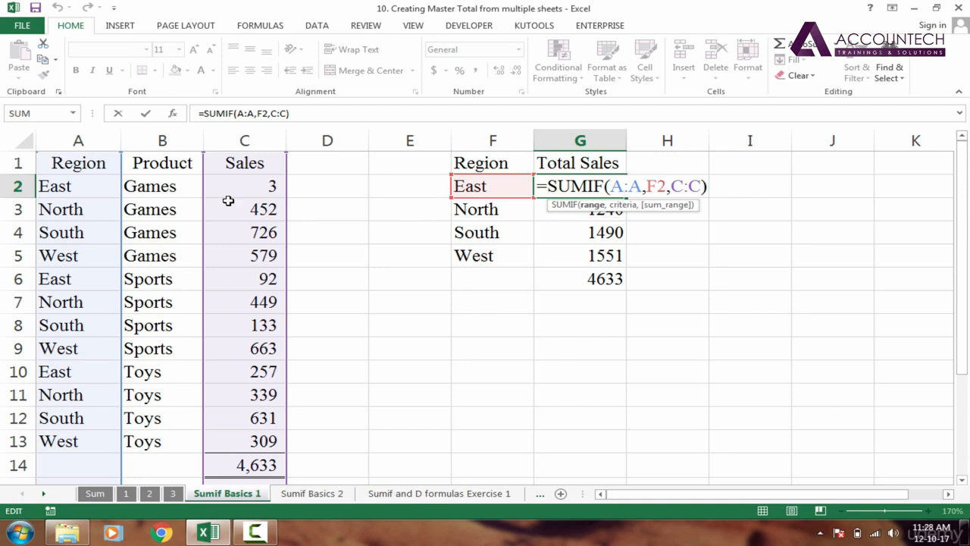
pyautogui.click(88, 133)
pyautogui.click(657, 186)
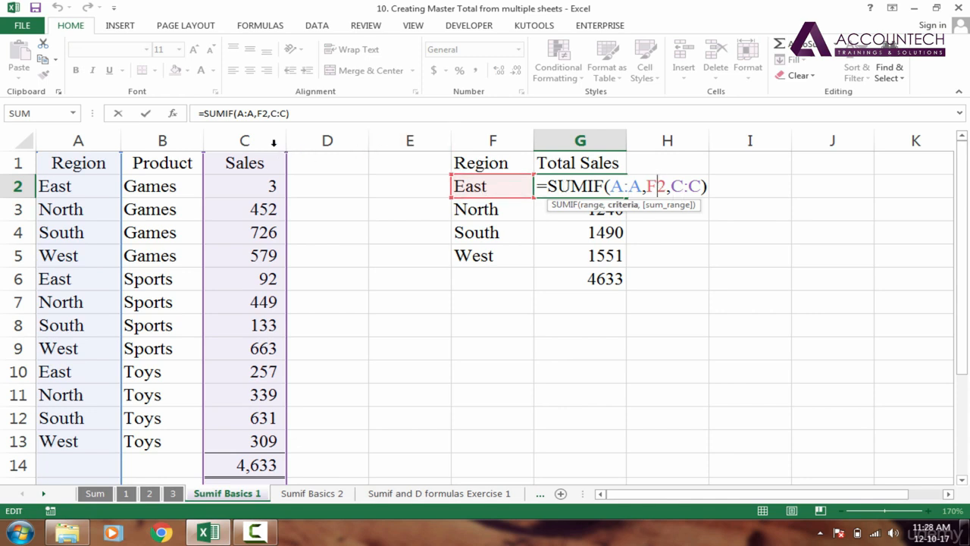
pyautogui.click(708, 186)
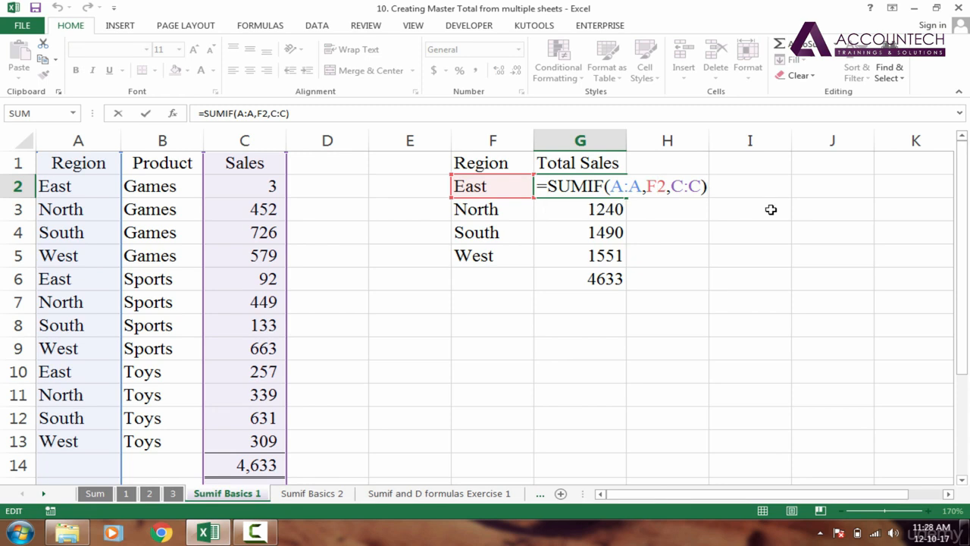
pyautogui.press('Return')
# - Change the header in G1 to Total Sales Method 1 and autofit column G
pyautogui.click(572, 161)
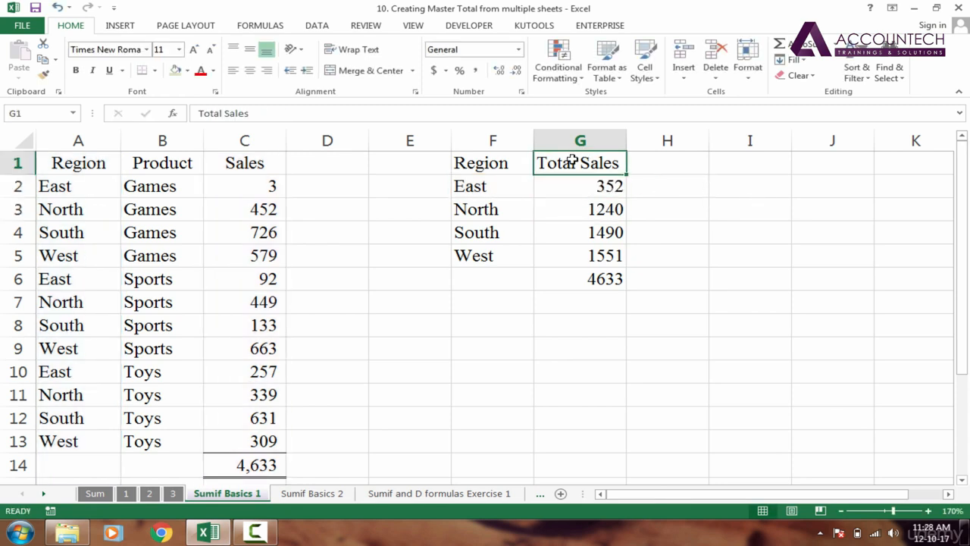
pyautogui.click(389, 117)
pyautogui.write('ethod 1')
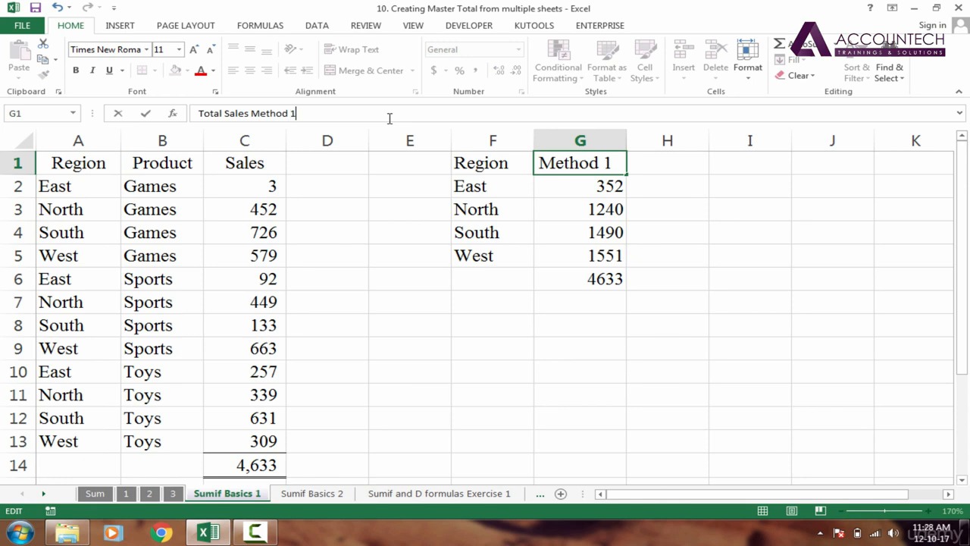
pyautogui.press('Return')
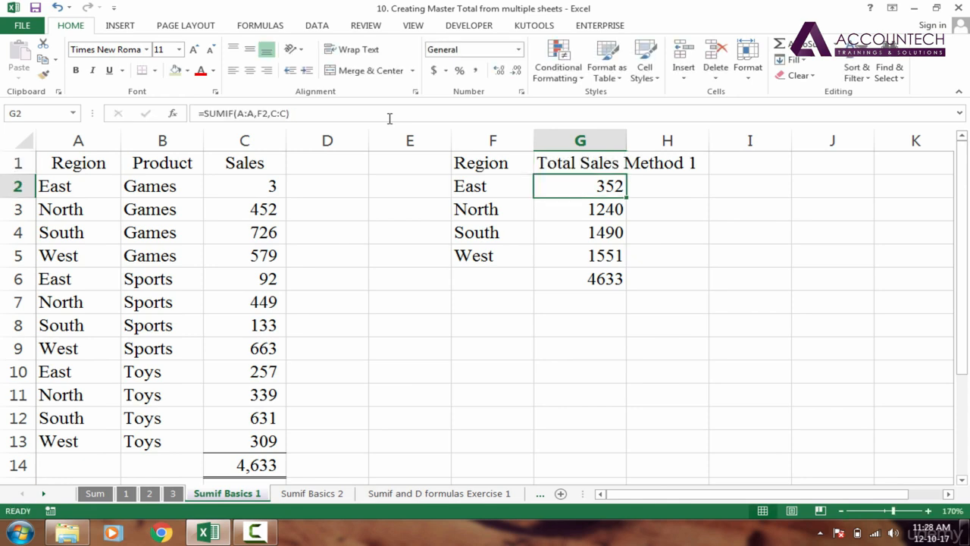
pyautogui.doubleClick(629, 137)
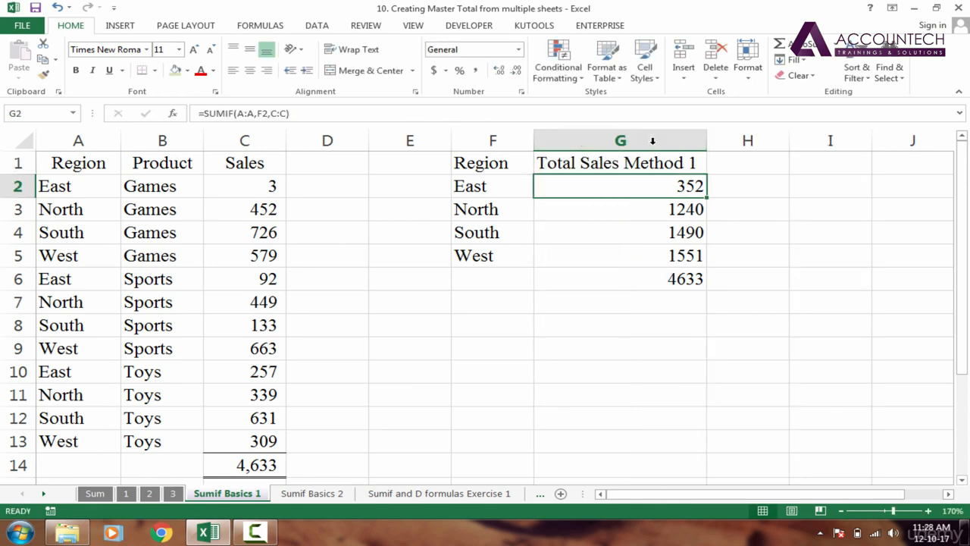
# - Enter the header Sales total method 2 in H1 and autofit column H
pyautogui.click(727, 163)
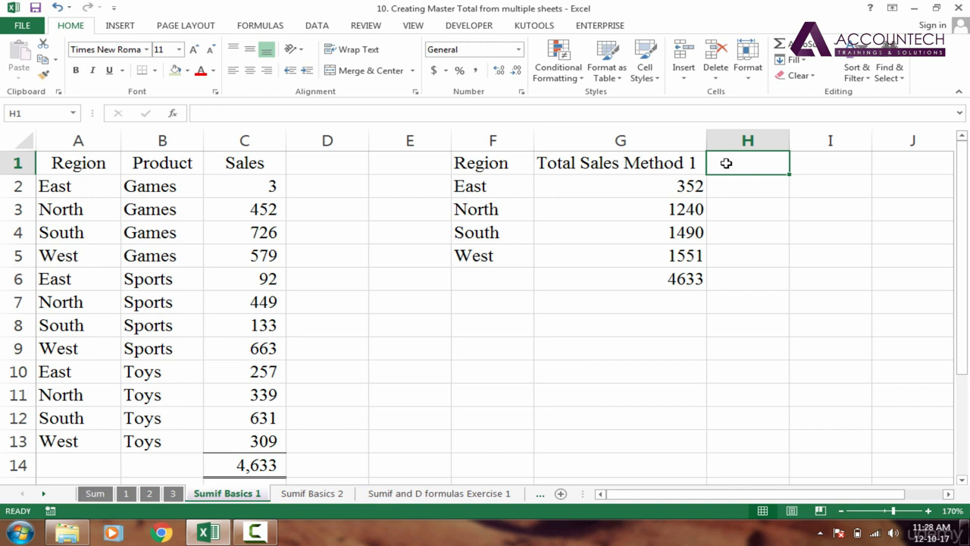
pyautogui.write('Sales tot')
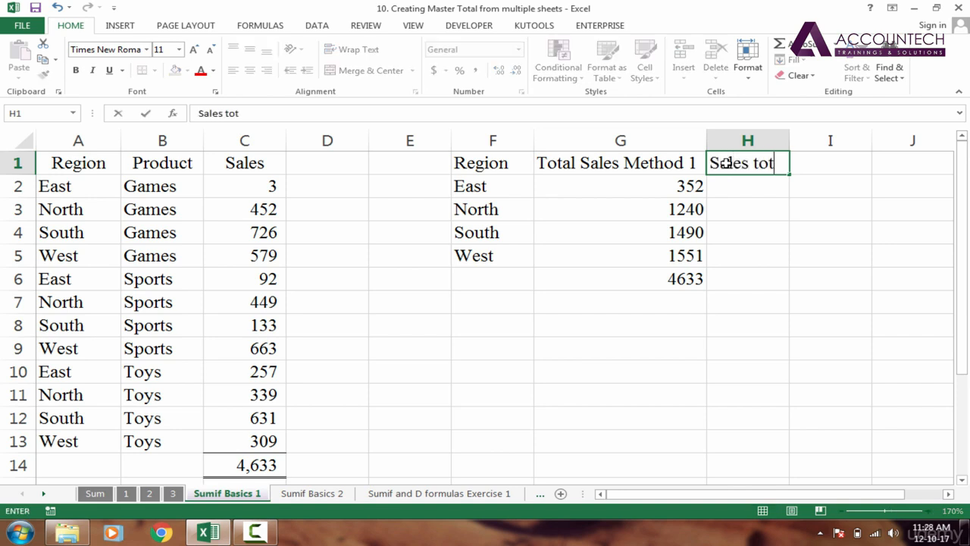
pyautogui.write('al method 2')
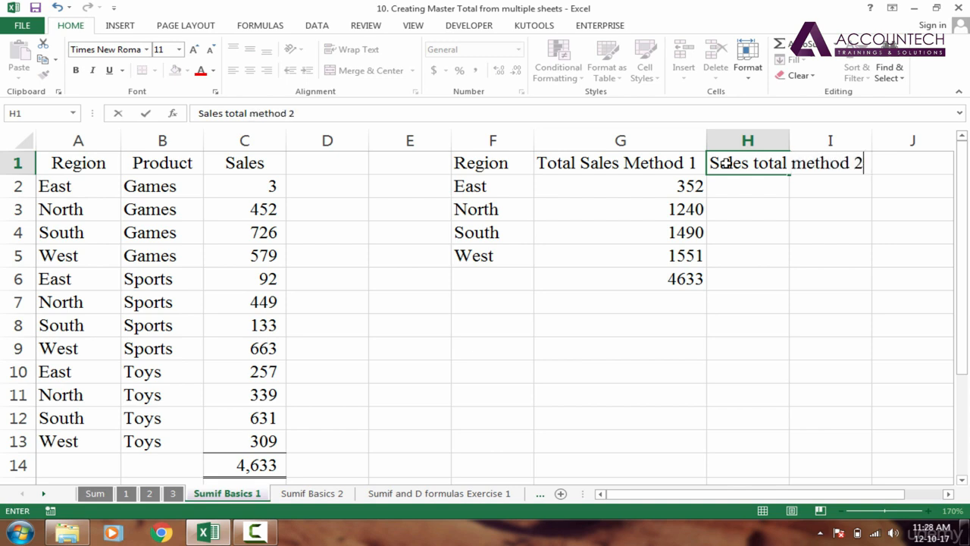
pyautogui.press('Return')
pyautogui.doubleClick(790, 139)
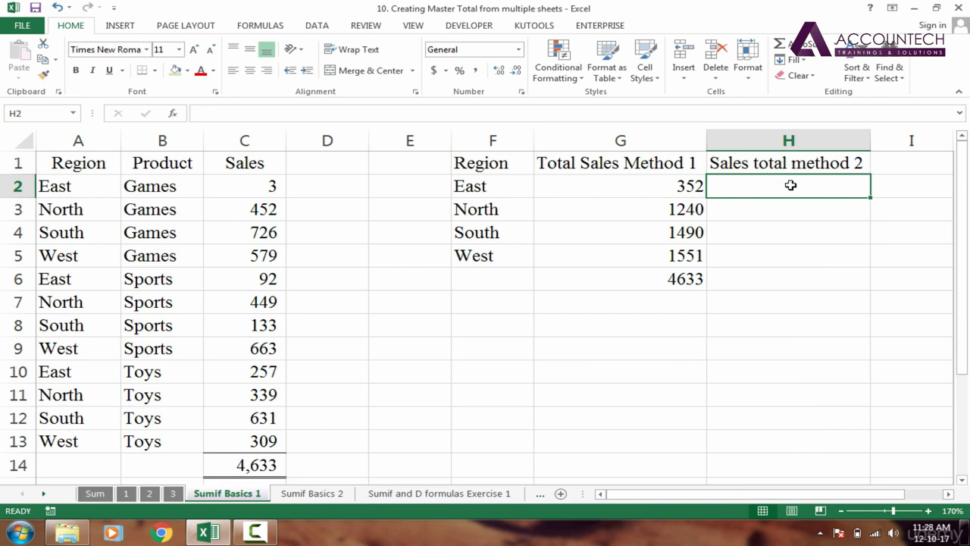
# - Enter a SUMIF formula in H2 with whole columns as arguments: =SUMIF(A:A,F:F,C:C)
pyautogui.write('=sumif')
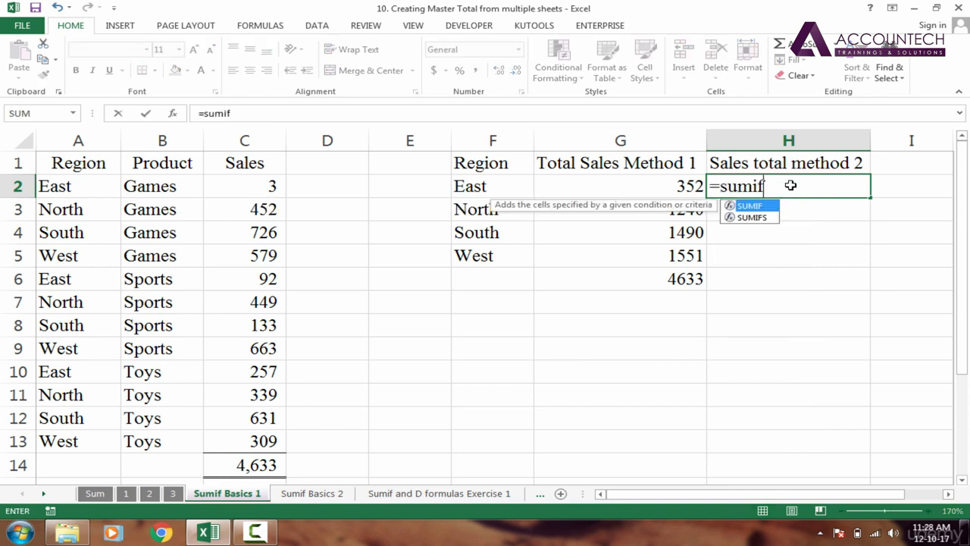
pyautogui.press('Tab')
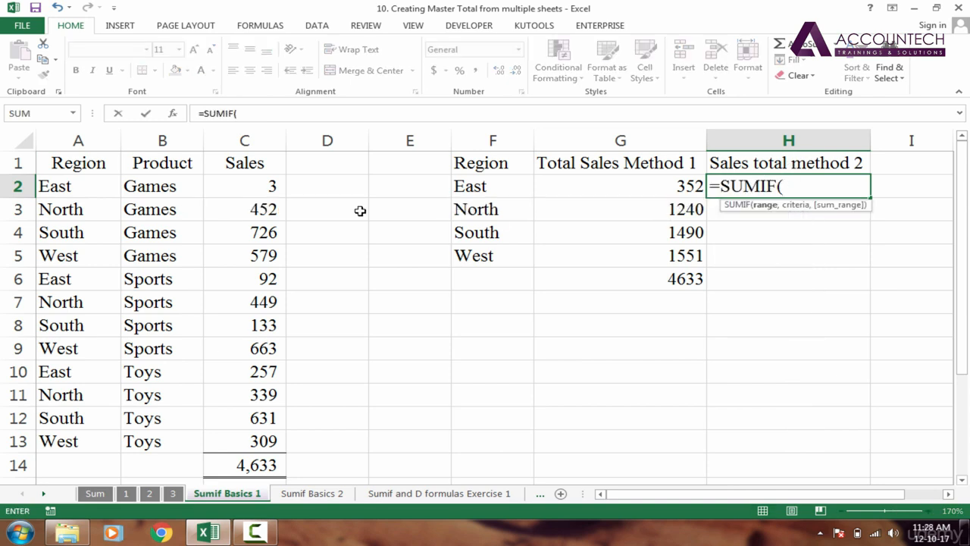
pyautogui.click(90, 140)
pyautogui.write(',')
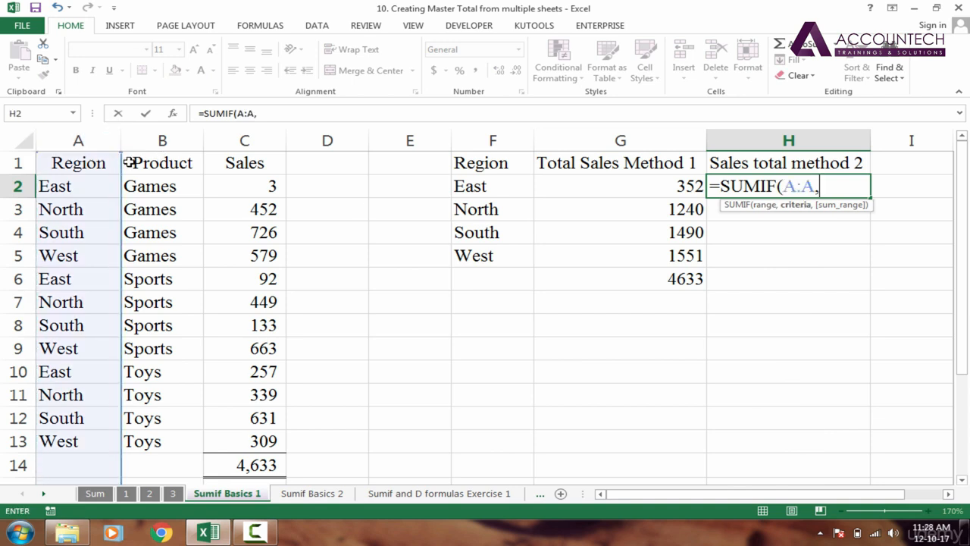
pyautogui.click(508, 144)
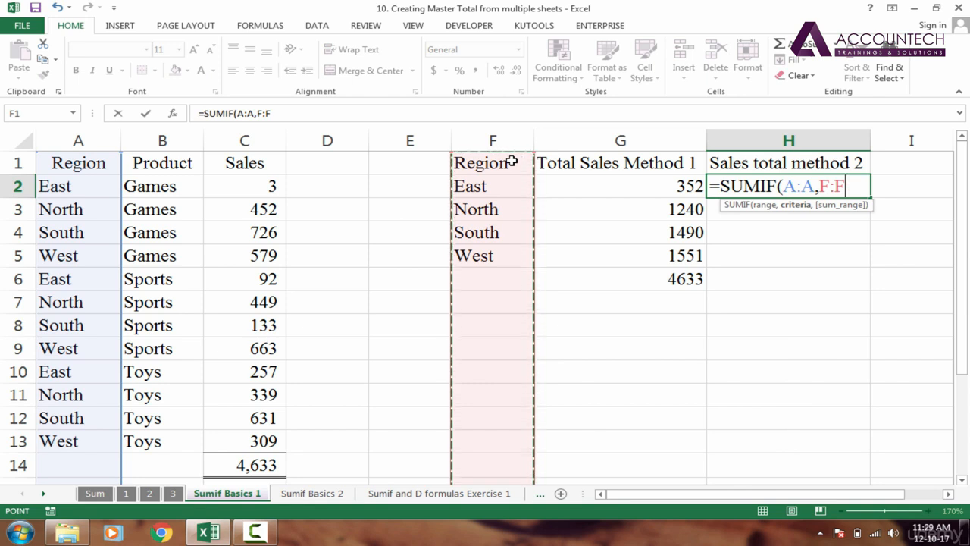
pyautogui.write(',')
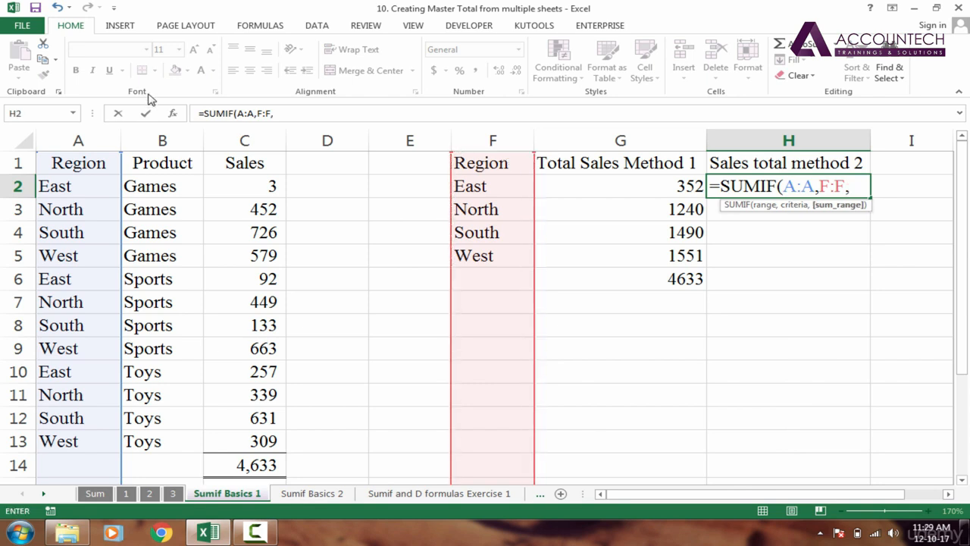
pyautogui.click(273, 136)
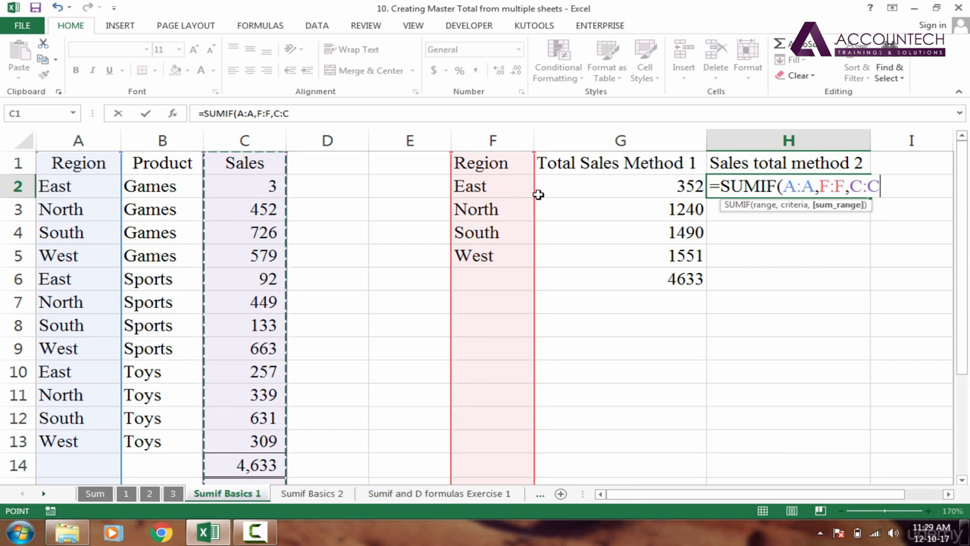
pyautogui.press('Return')
# - Fill the H2 formula down through H5 and check the H2 formula against the region in F2
pyautogui.click(856, 188)
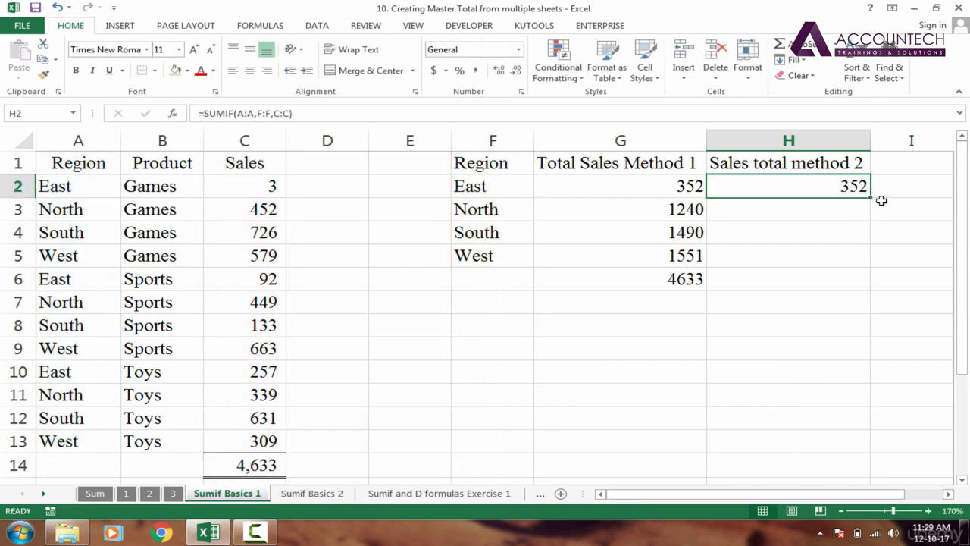
pyautogui.moveTo(871, 198); pyautogui.dragTo(852, 264)
pyautogui.click(840, 280)
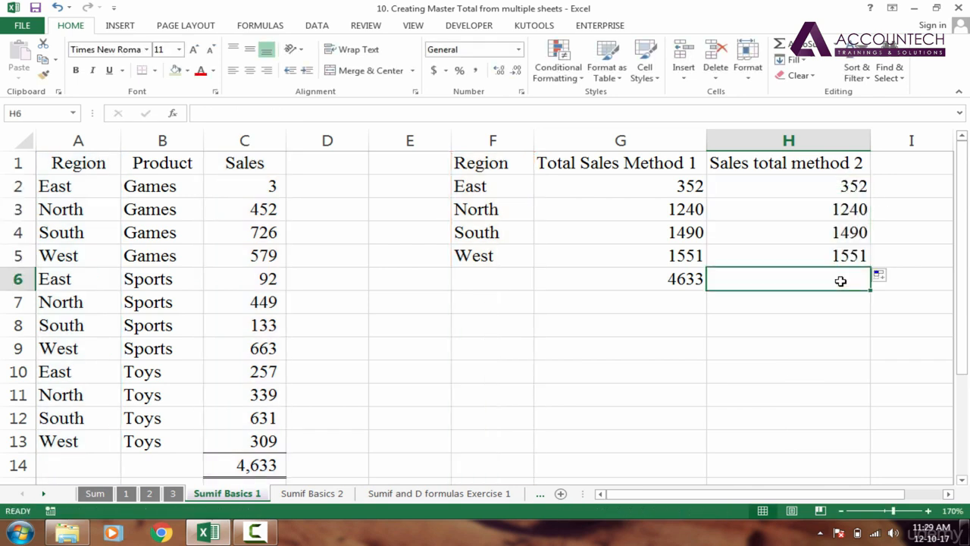
pyautogui.click(818, 188)
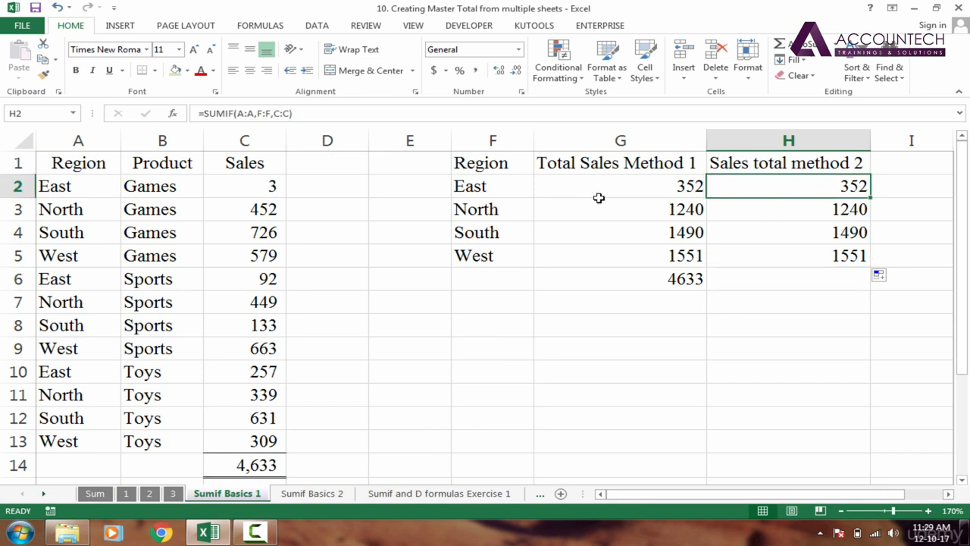
pyautogui.click(485, 190)
pyautogui.click(758, 180)
pyautogui.click(501, 189)
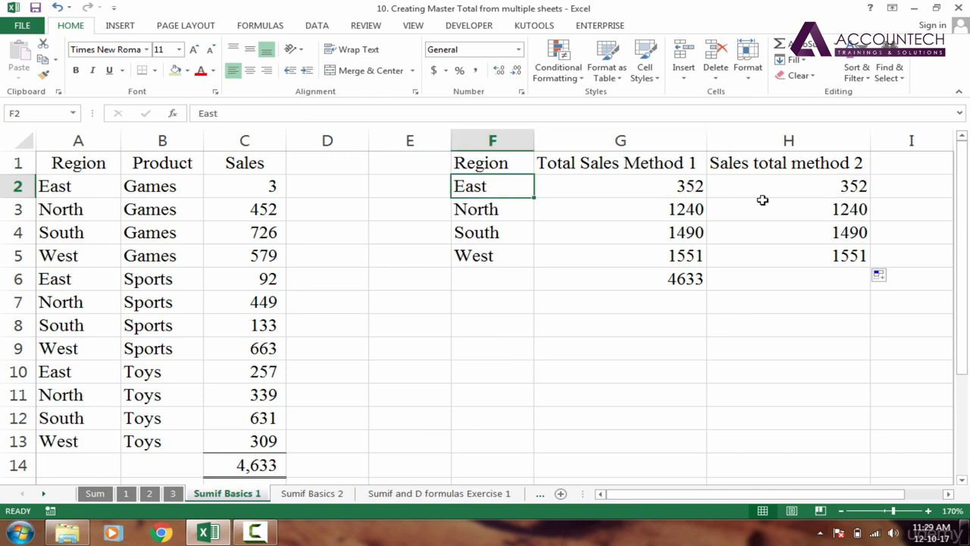
pyautogui.click(784, 184)
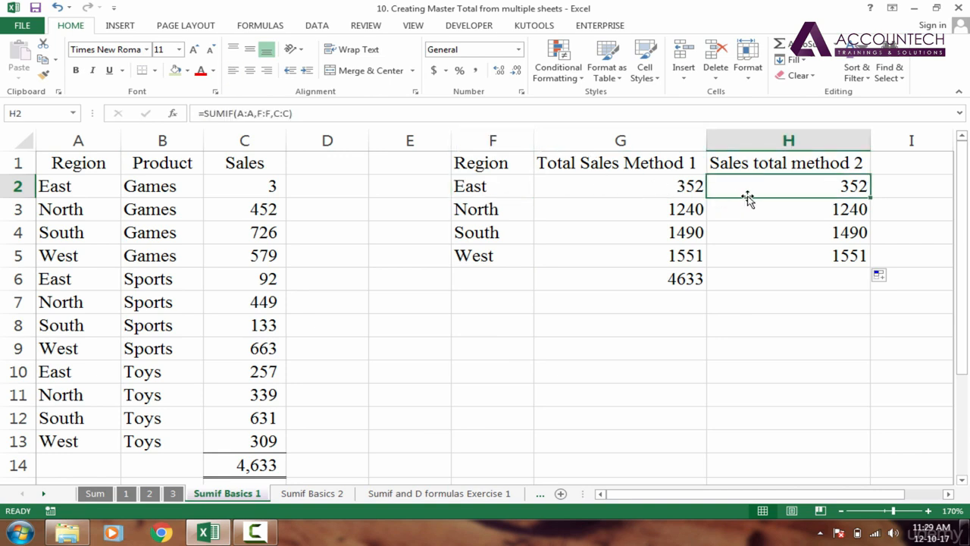
# - Add a SUM of H2:H5 in H6 and check its formula
pyautogui.click(823, 286)
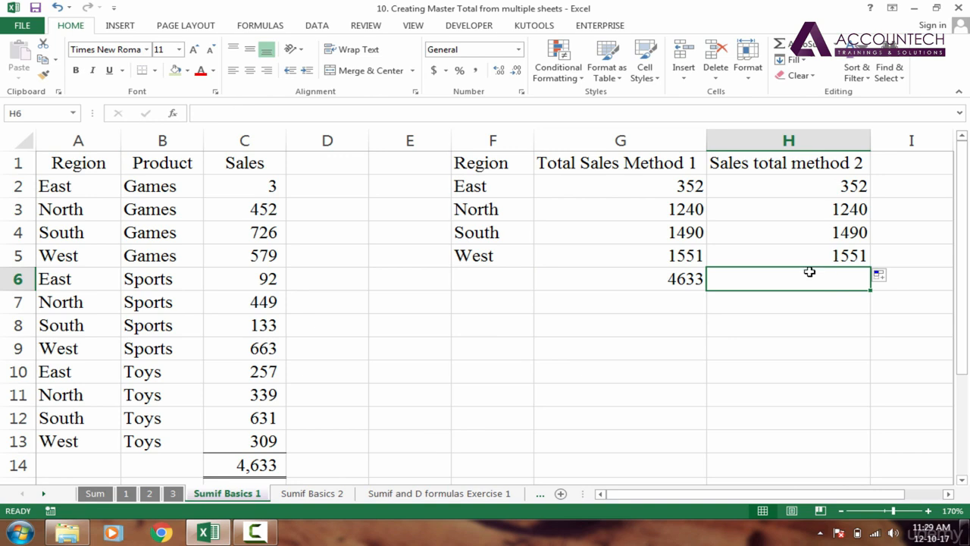
pyautogui.hotkey('alt', '=')
pyautogui.press('Return')
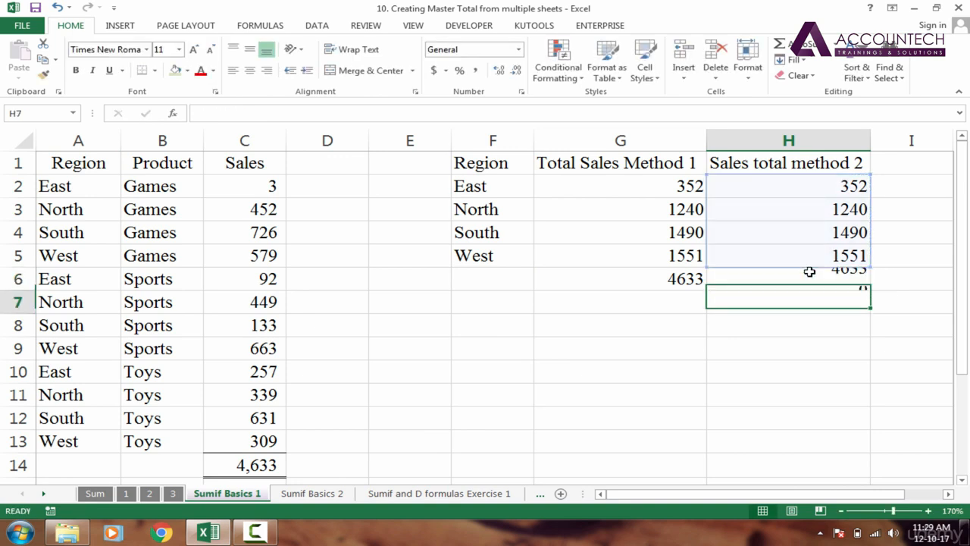
pyautogui.click(780, 271)
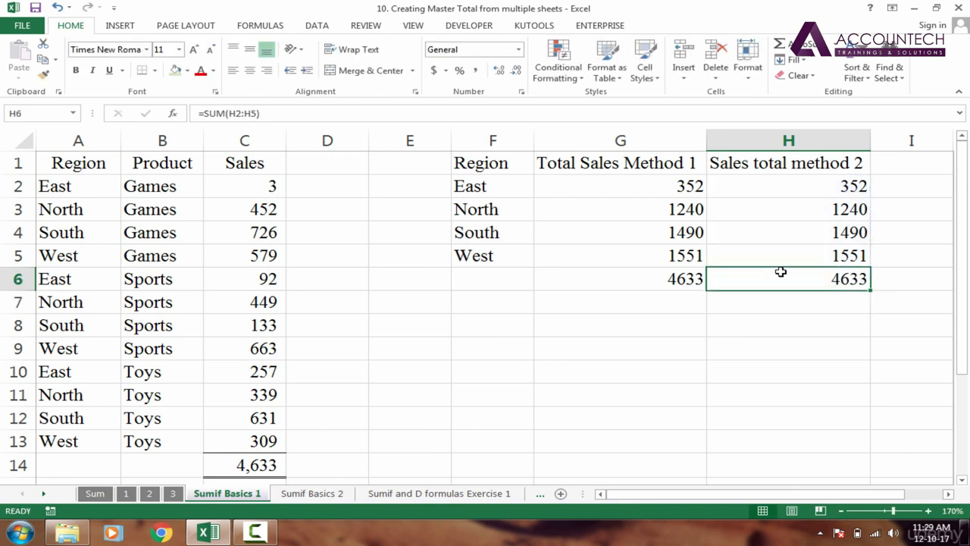